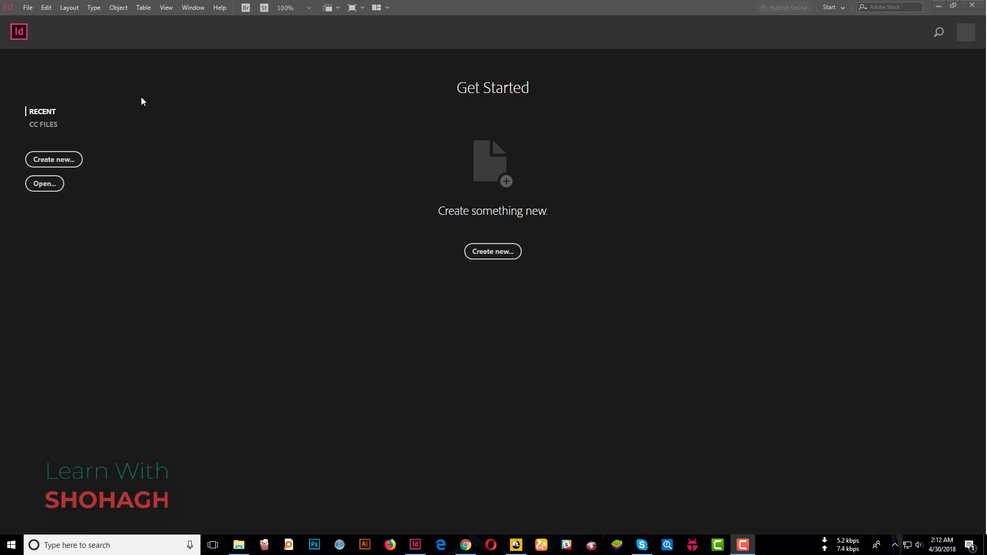
Create Untitled-8, a 10-page facing-pages document, with live preview turned off
click(30, 9)
mouse_move(43, 19)
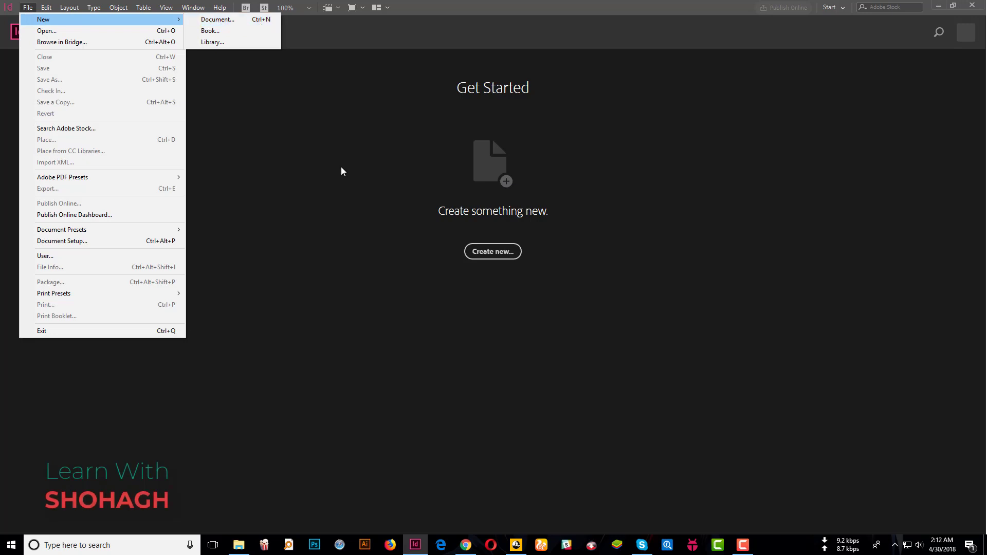
key(ctrl+n)
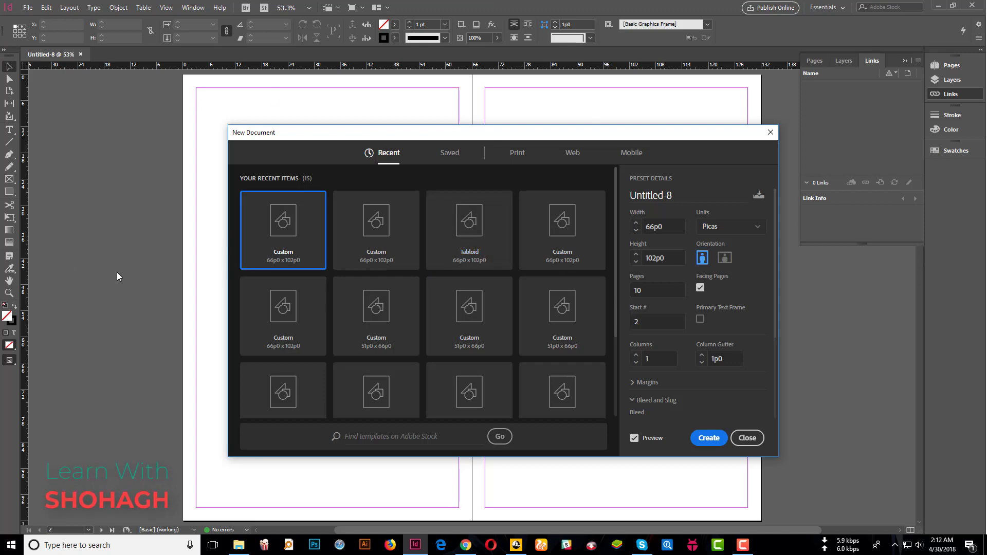
drag(610, 133, 524, 116)
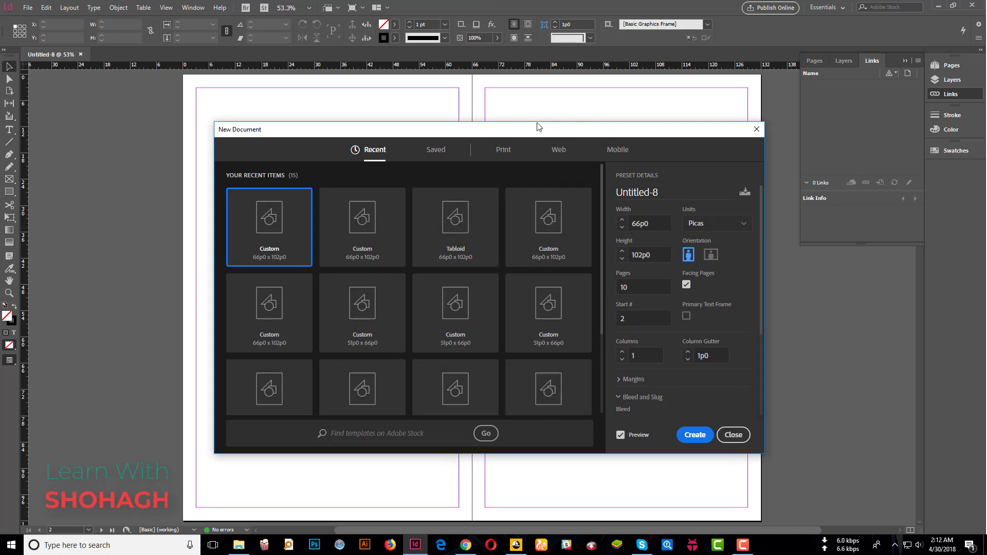
click(560, 425)
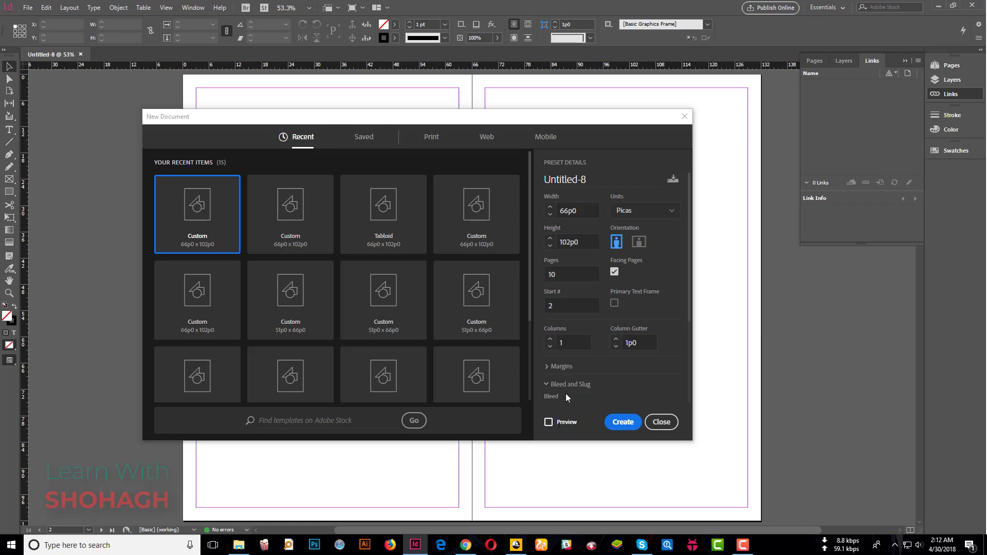
click(564, 426)
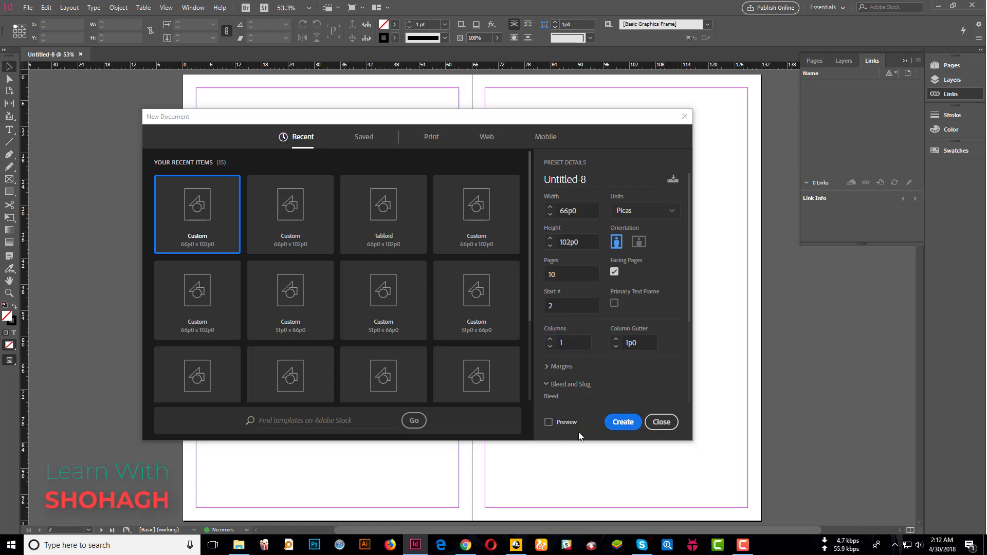
click(561, 428)
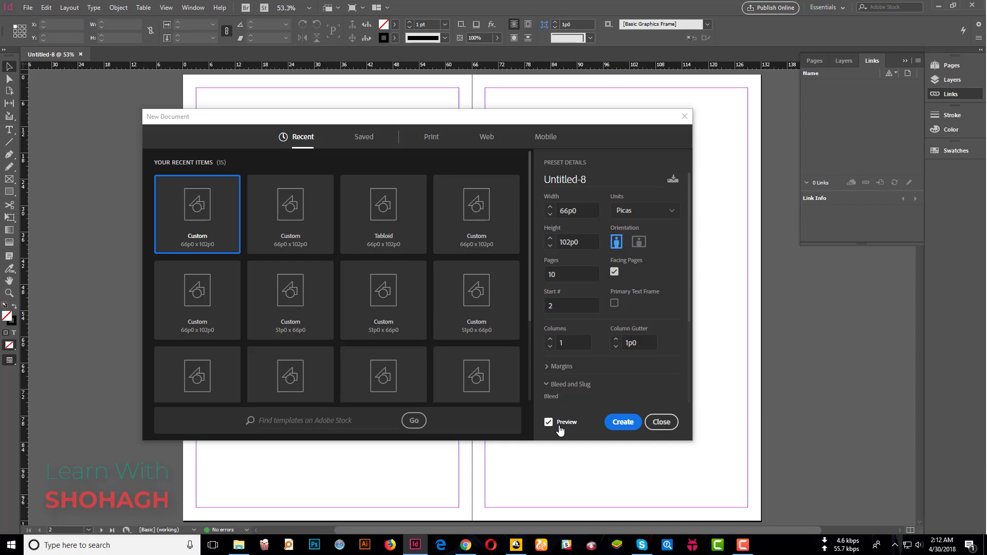
click(561, 427)
click(622, 425)
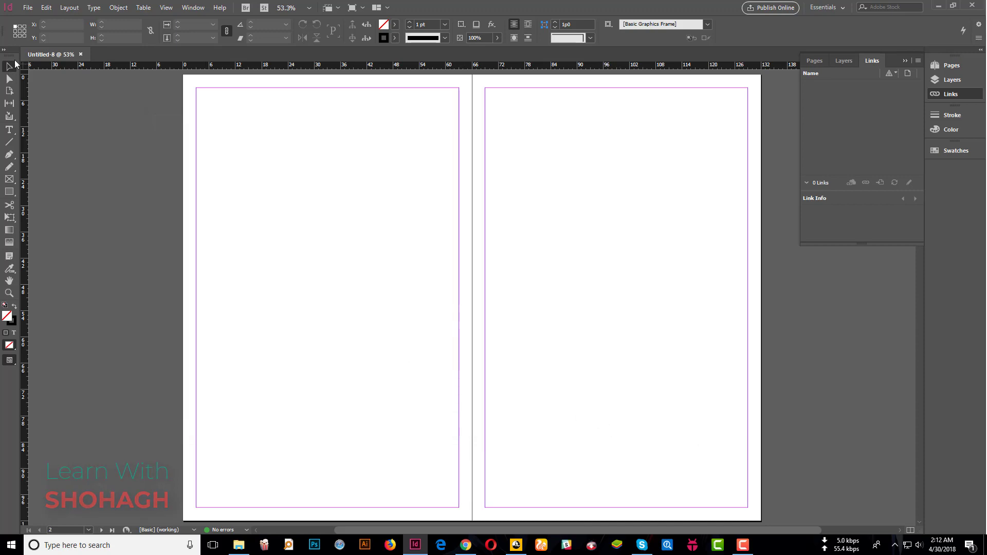
Dismiss a second New Document dialog, close Untitled-8, and start another new document
click(27, 8)
click(27, 9)
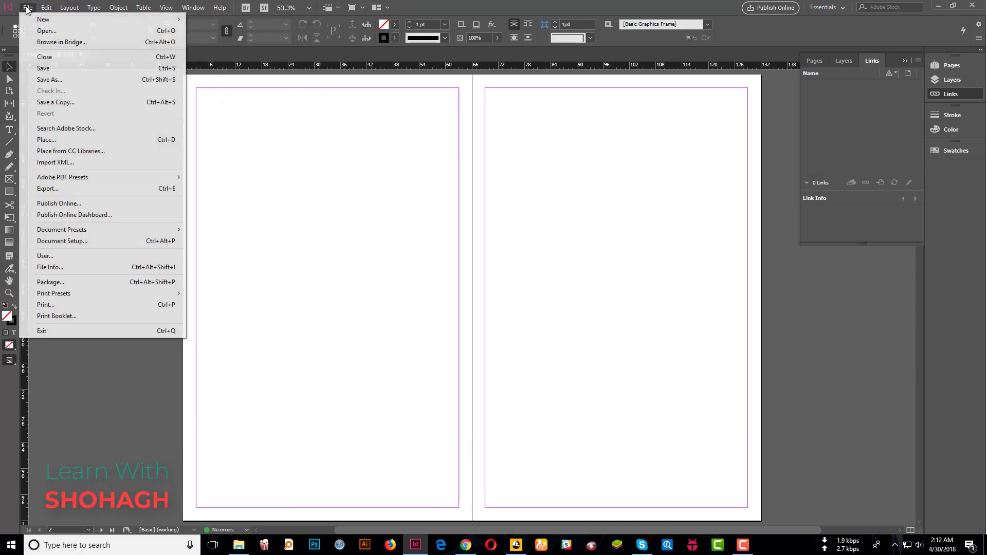
mouse_move(44, 19)
click(210, 20)
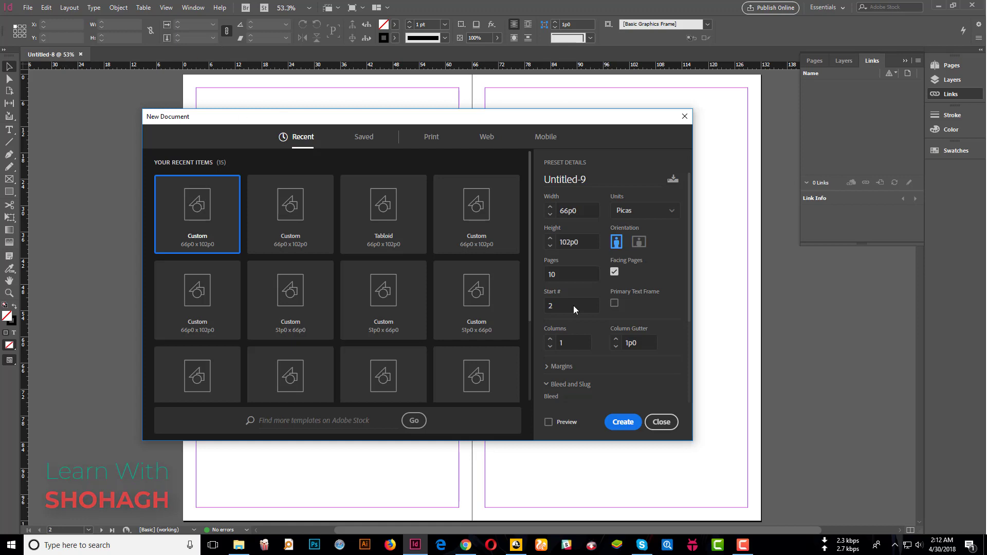
click(661, 422)
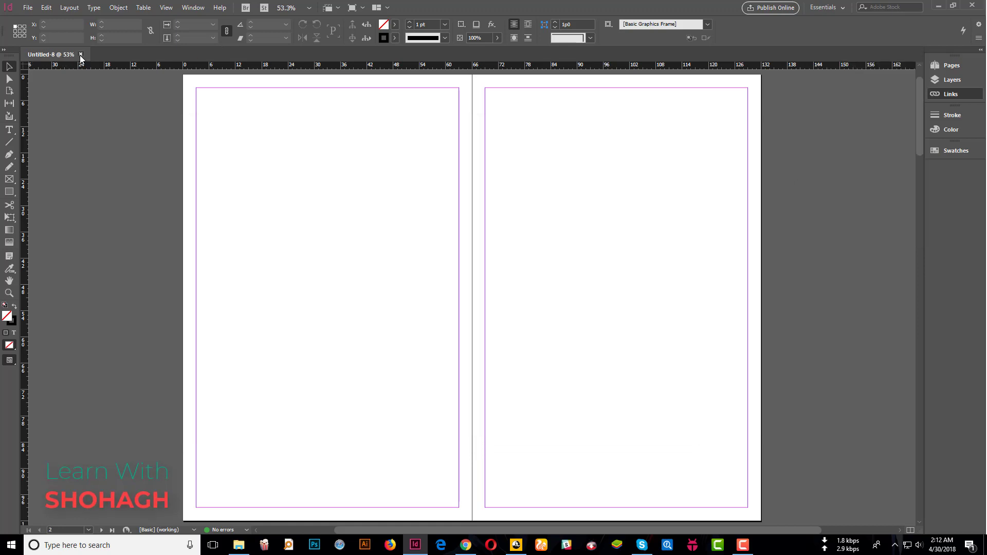
click(80, 54)
click(27, 7)
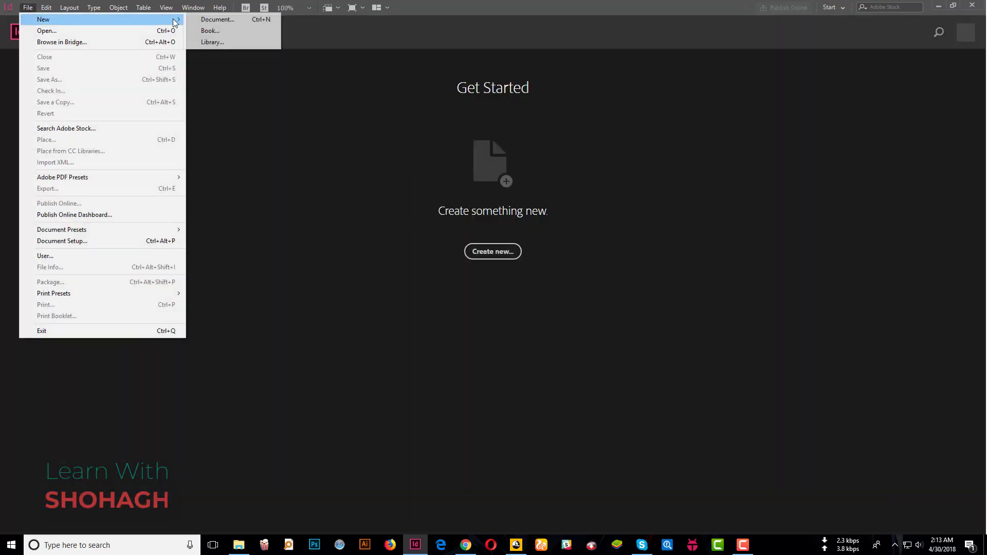
click(231, 19)
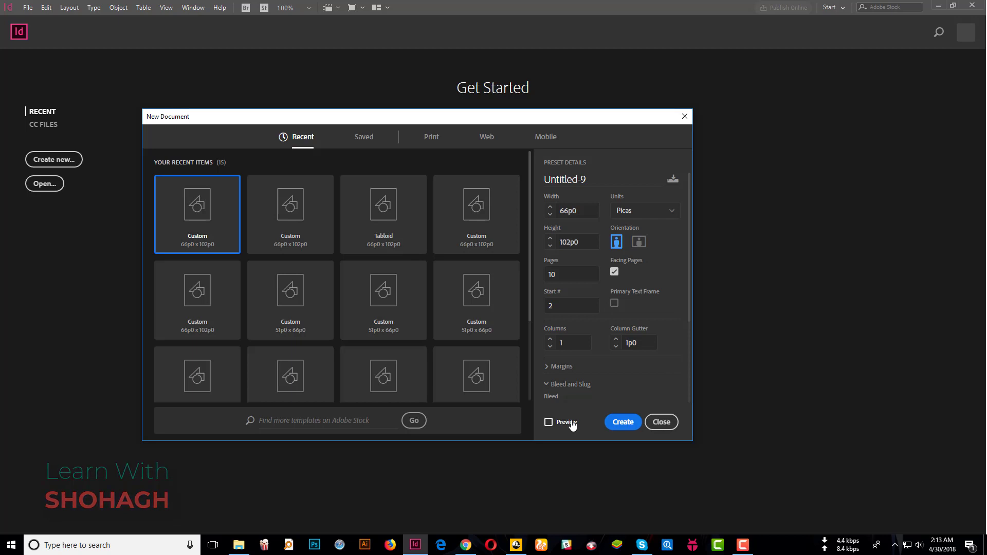
Preview the A4 print preset and give the document a custom name
click(568, 422)
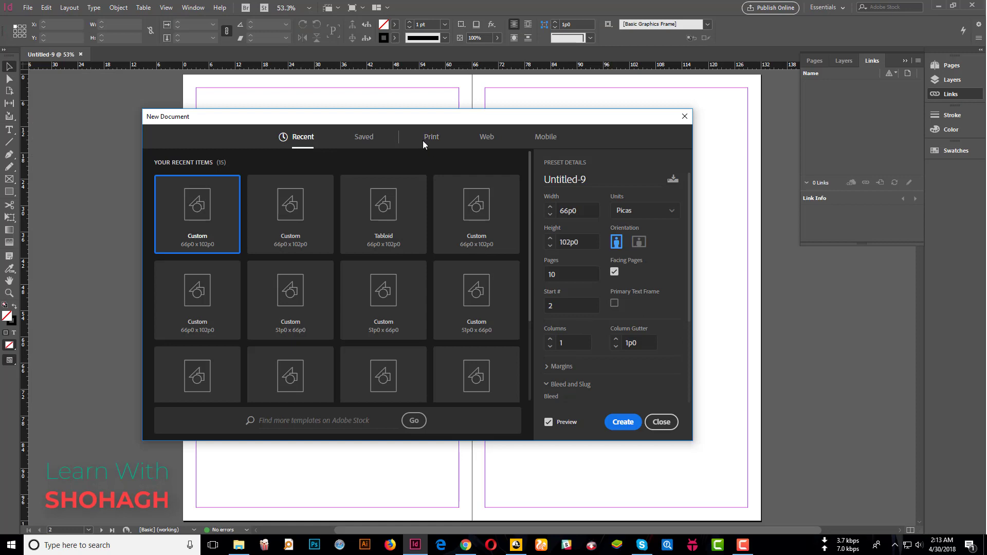
click(431, 138)
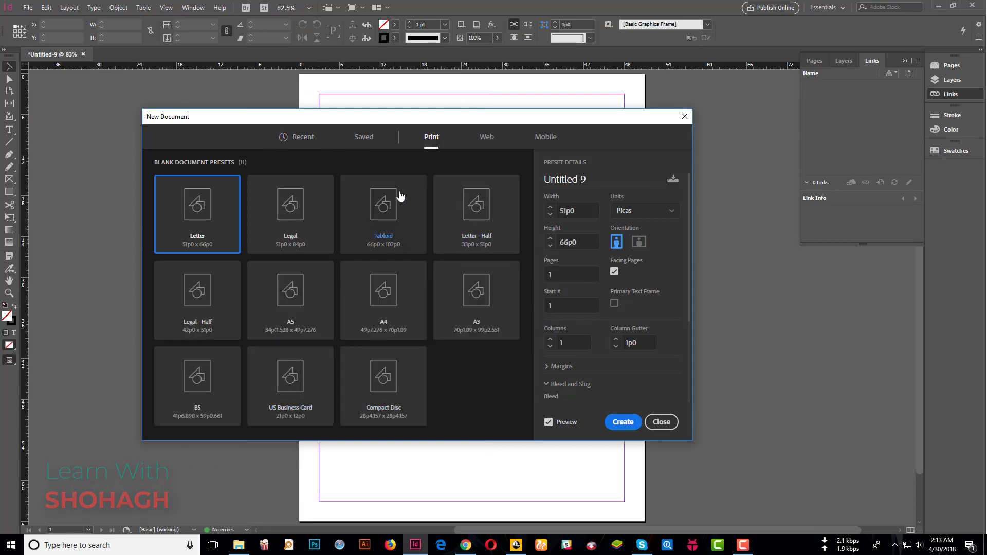
click(386, 296)
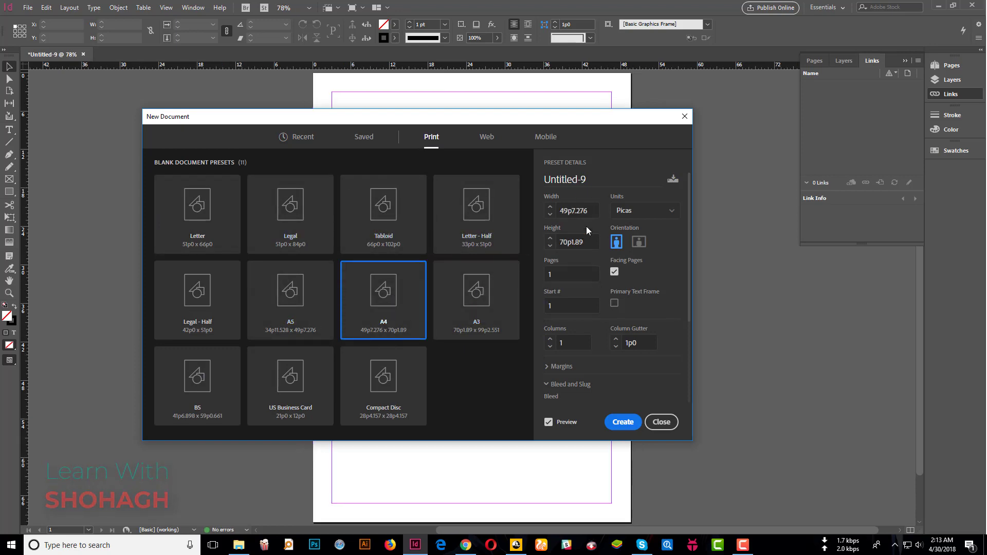
drag(593, 211, 534, 218)
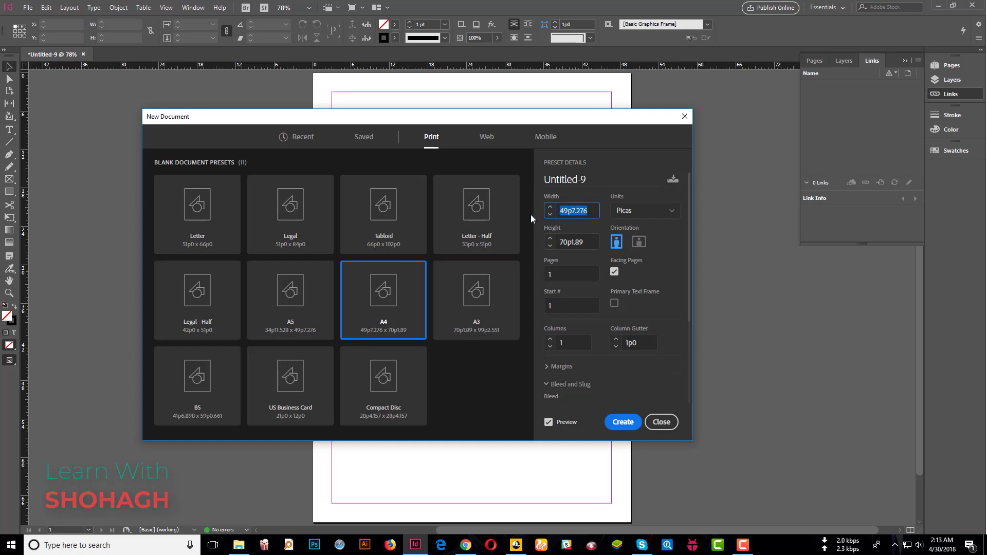
drag(603, 180, 491, 193)
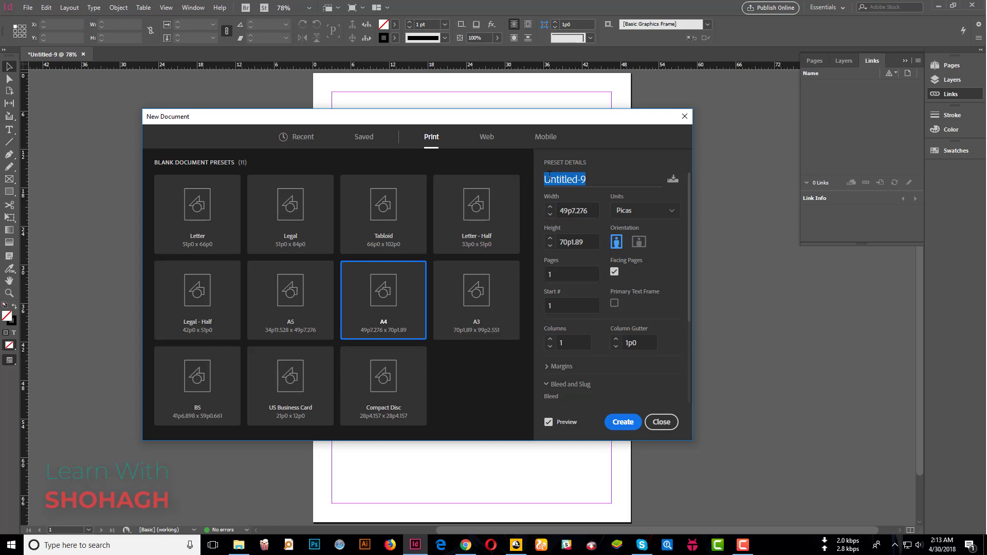
text(Shohagh)
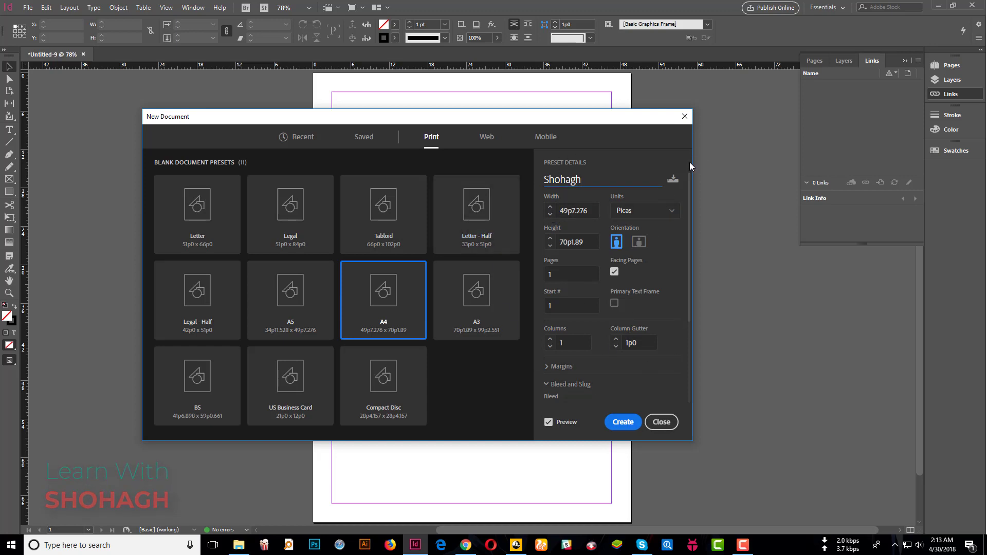
Save the A4 settings as a custom preset, then delete it from Saved
click(673, 179)
text(S)
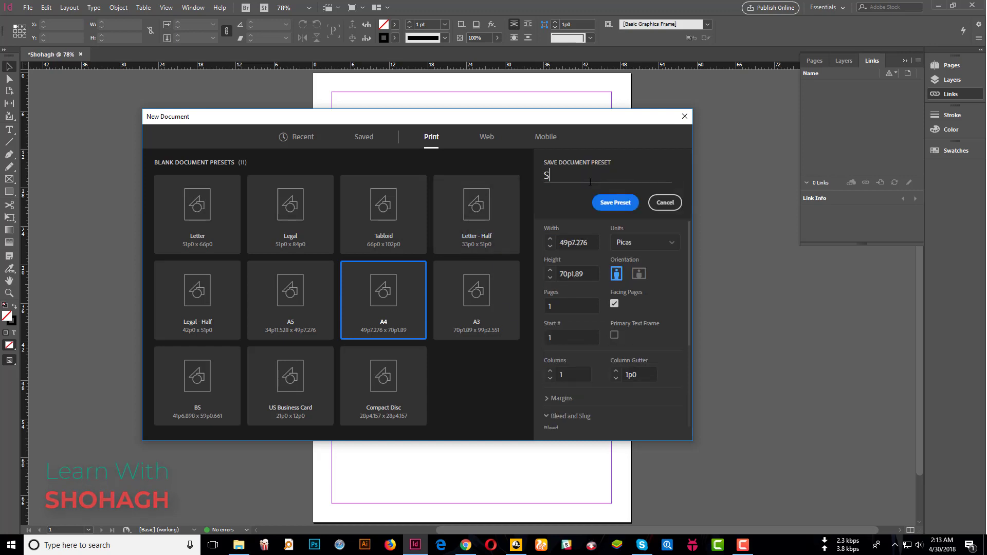
text(Hohagh)
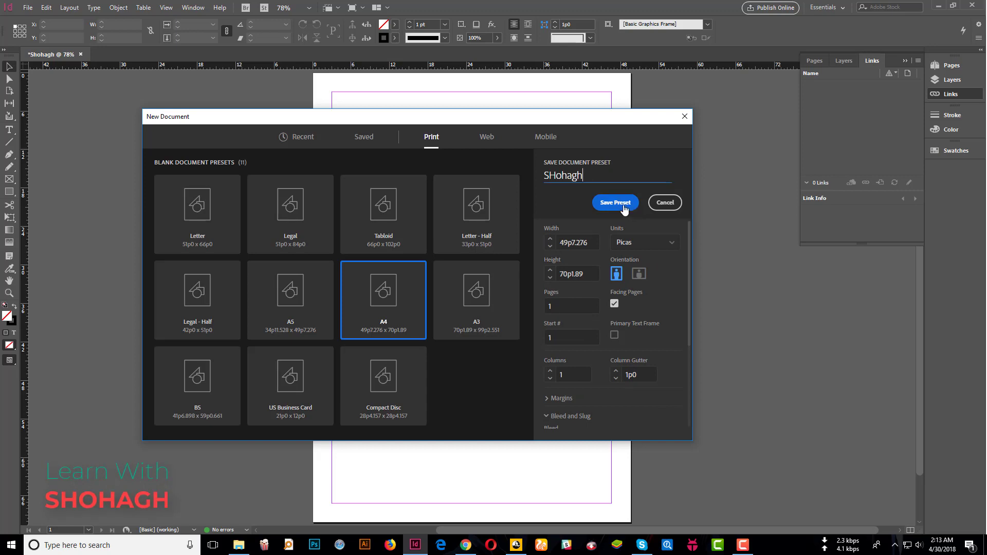
click(620, 203)
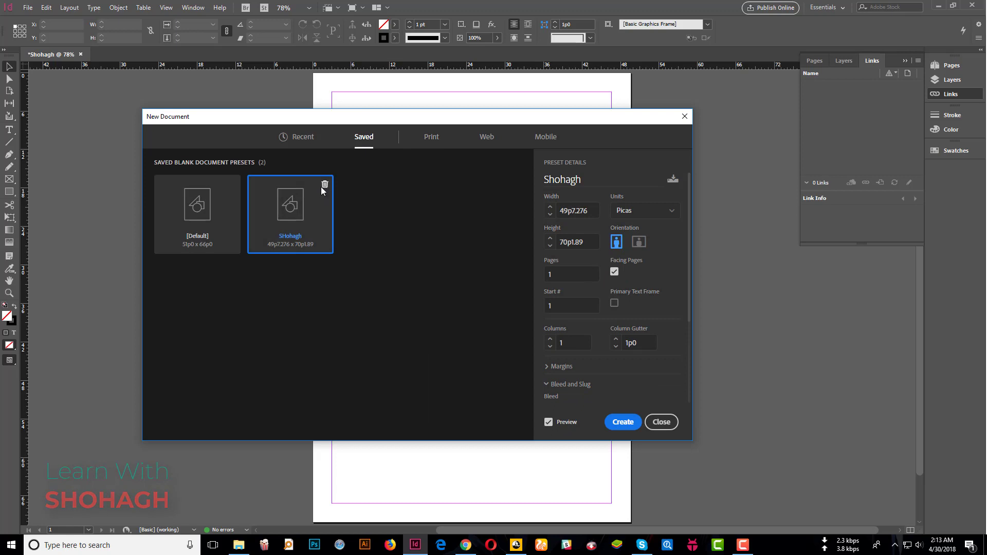
click(325, 186)
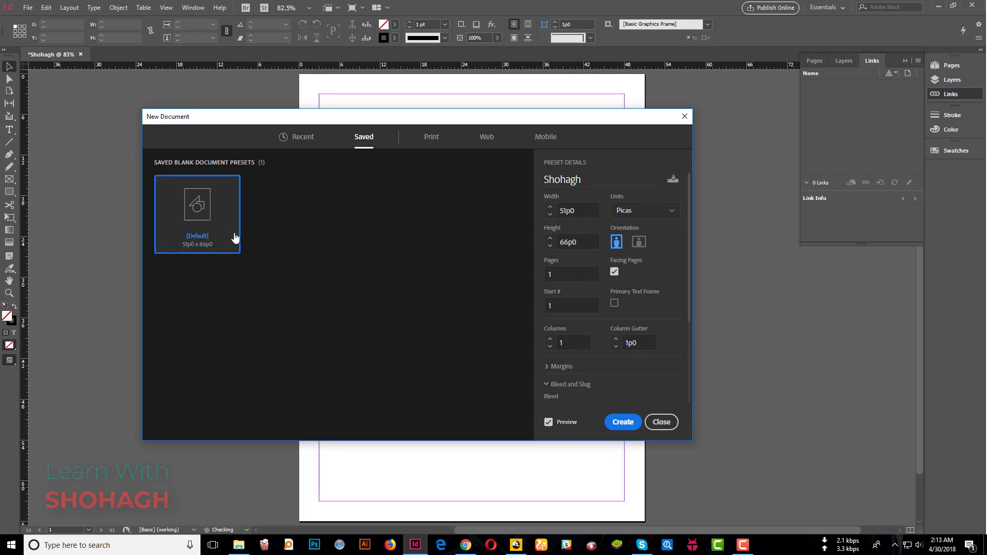
Reselect the A4 print preset and switch the measurement units to inches
click(431, 138)
click(390, 310)
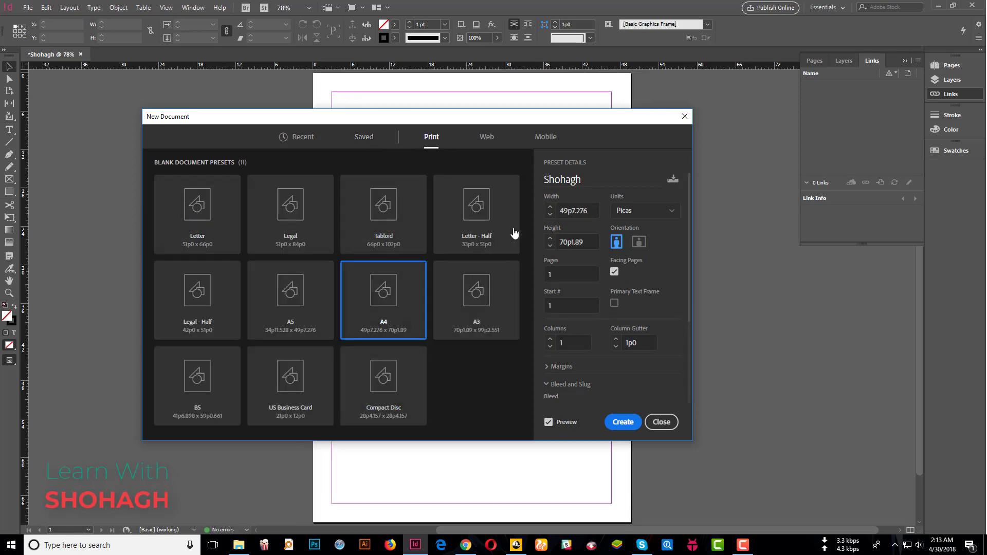
double_click(603, 177)
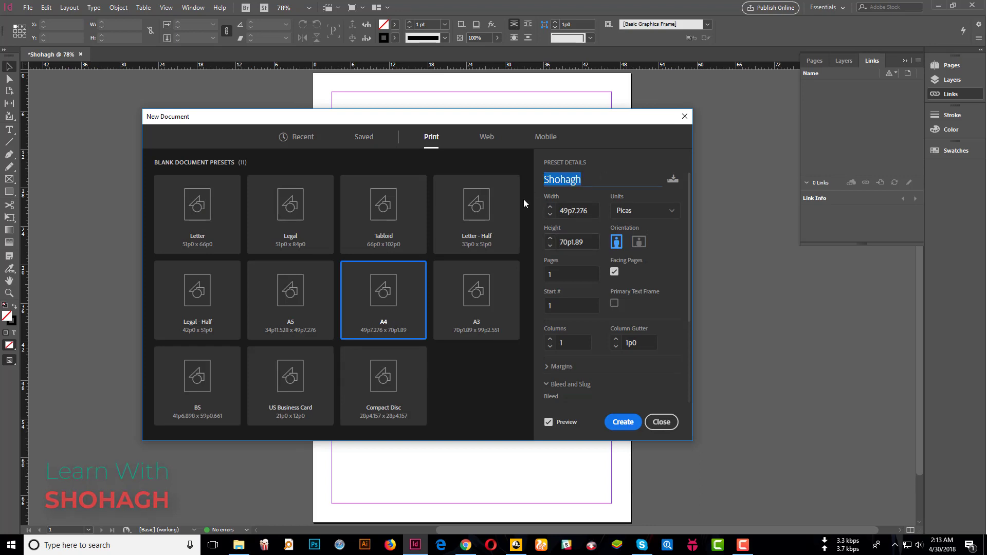
click(639, 211)
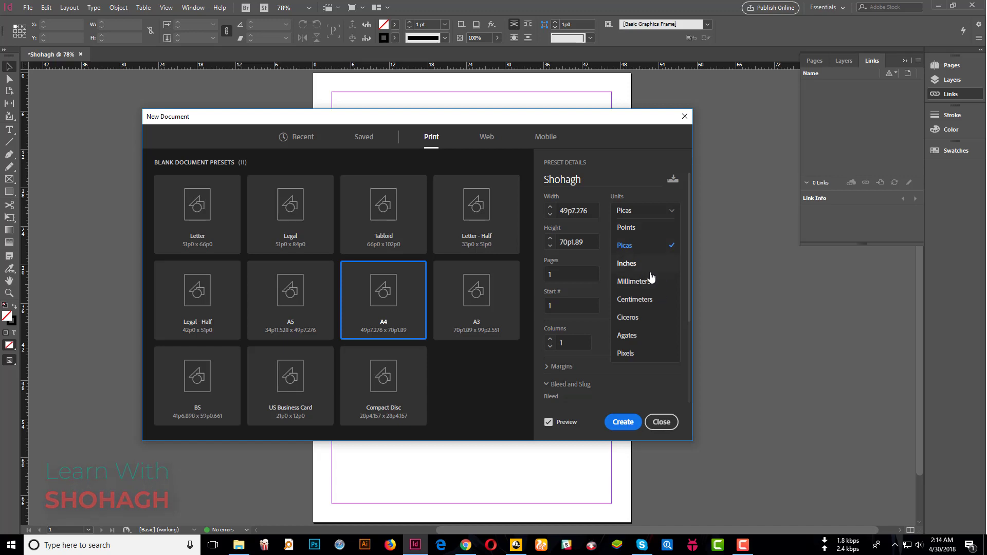
click(627, 263)
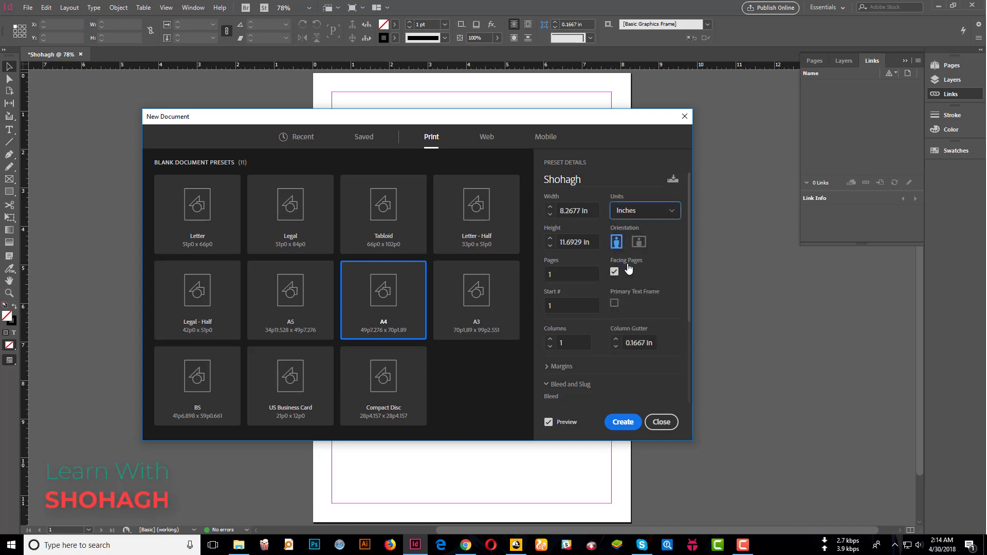
click(653, 210)
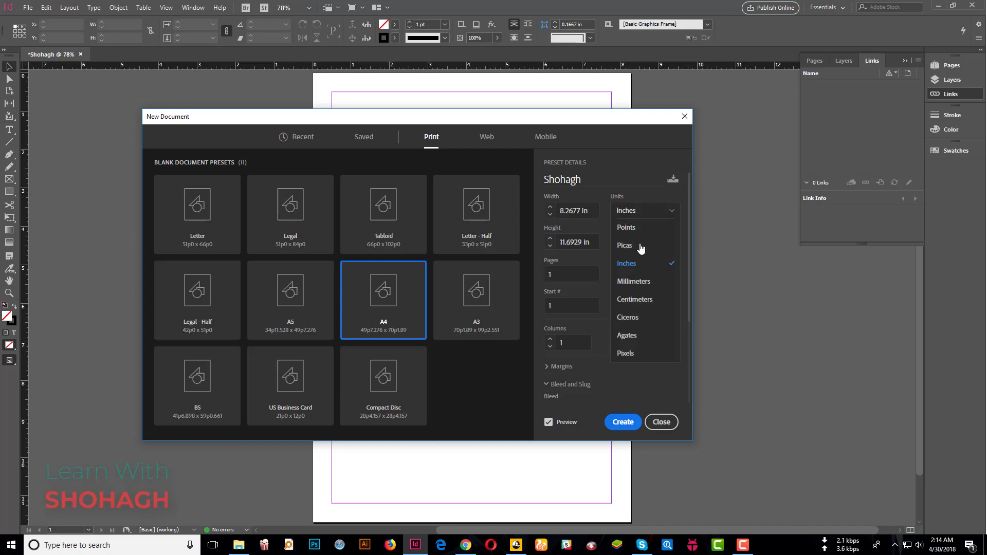
click(651, 214)
Check the 8.2677 × 11.6929 in size and preview landscape, ending in portrait
click(573, 211)
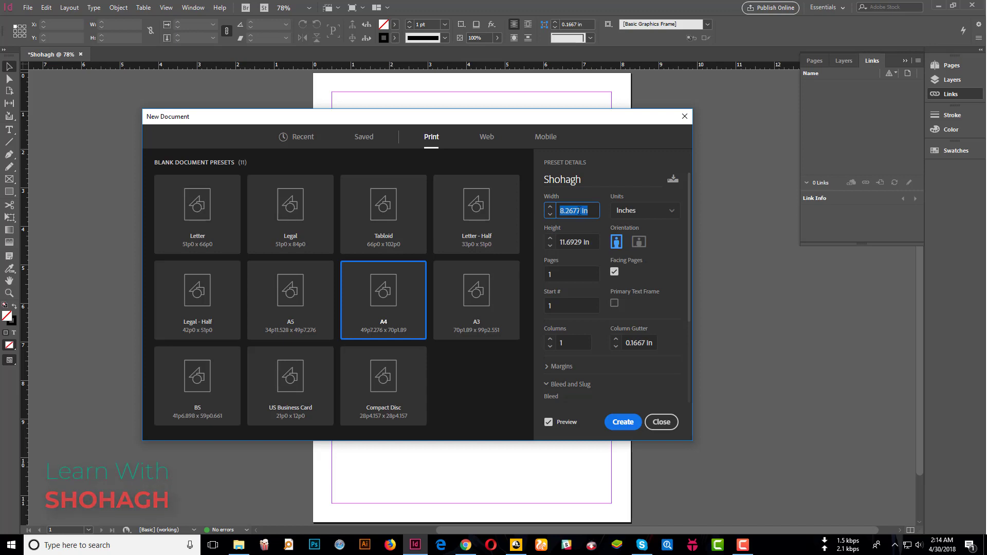
click(591, 211)
click(638, 241)
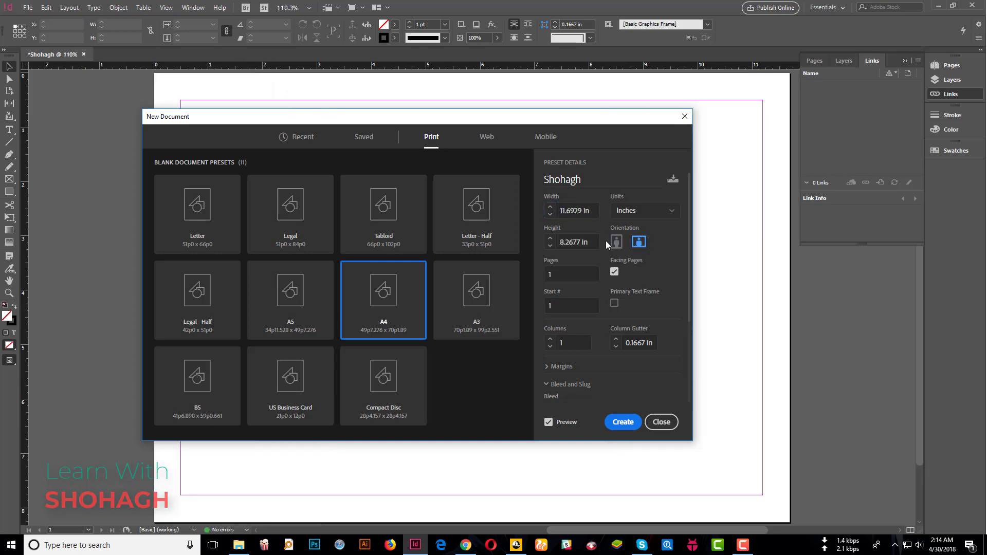
click(617, 241)
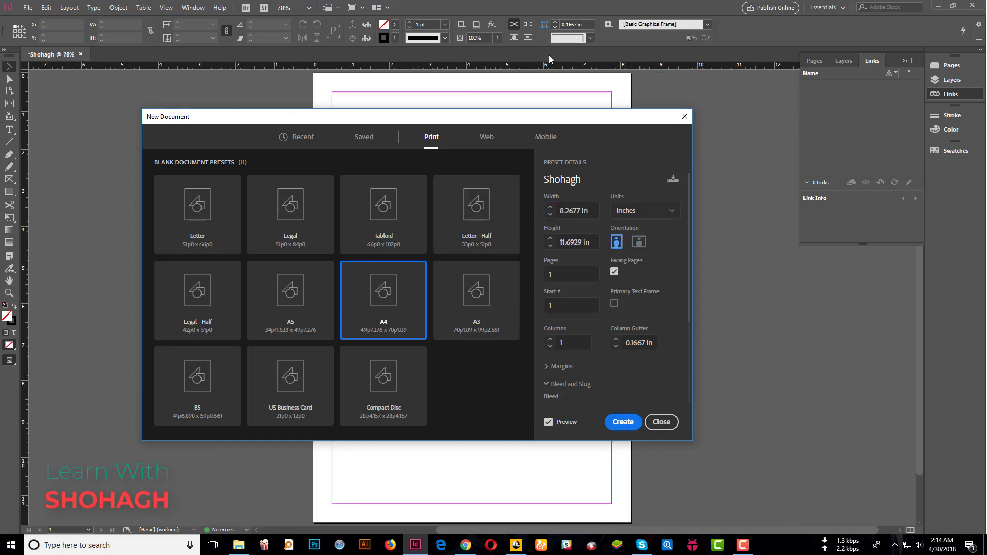
click(639, 241)
scroll(642, 308, down, 3)
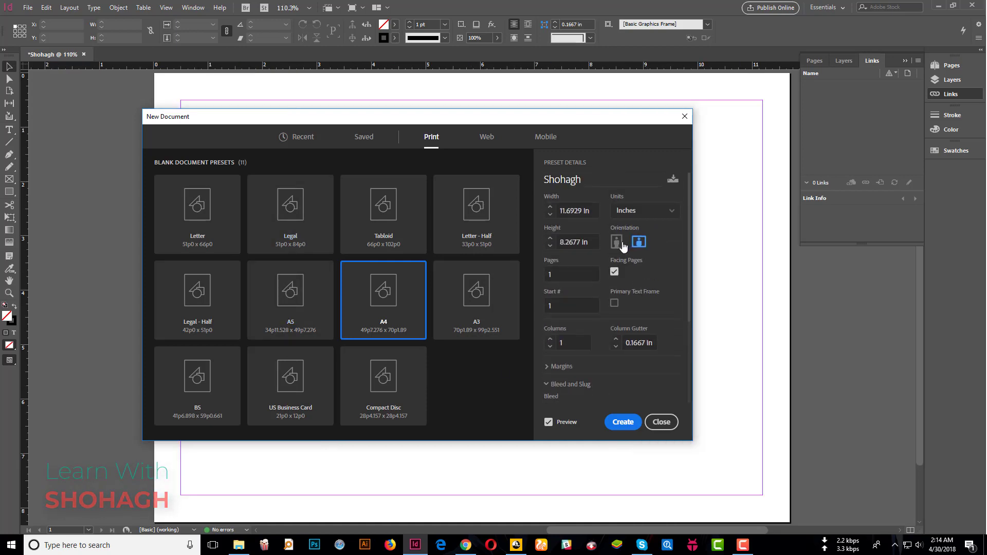
click(616, 242)
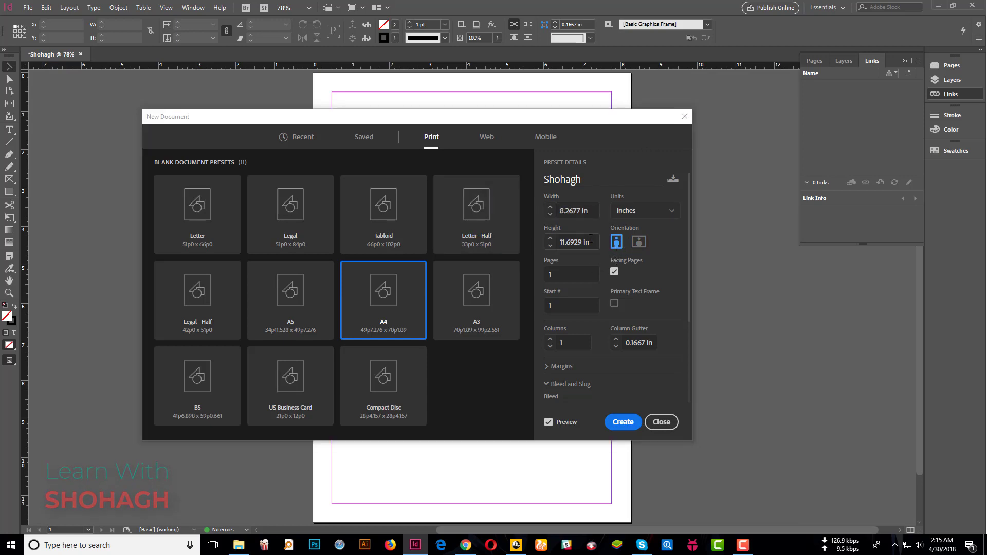
Change the page count from 1 to 50, leaving Start # at 1
drag(570, 275, 528, 279)
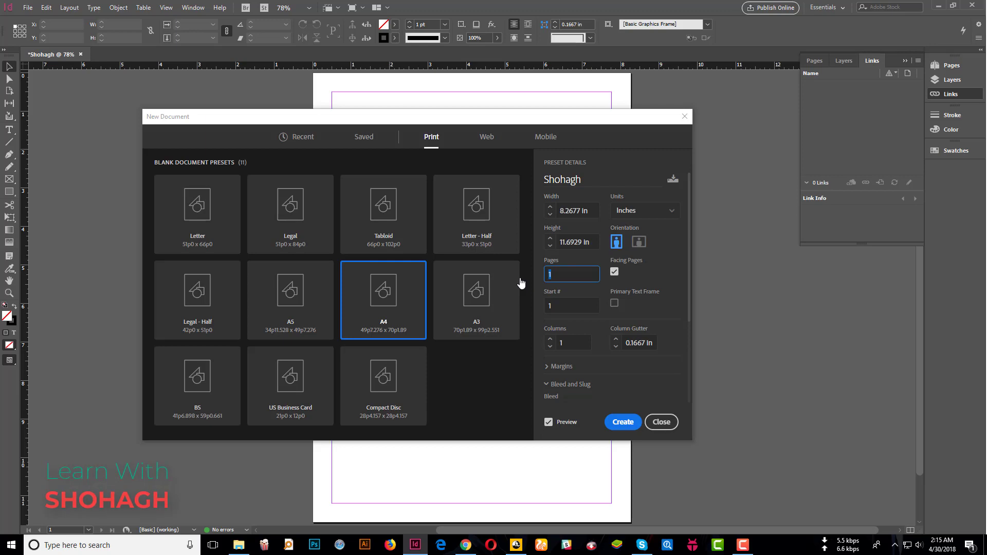
click(563, 274)
text(50)
click(573, 306)
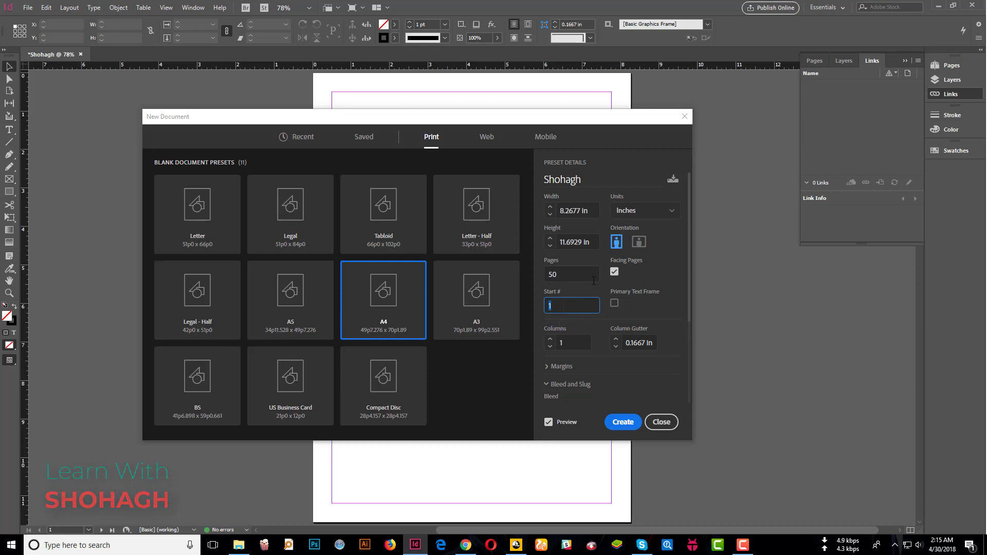
Create the 50-page A4 facing-pages document
click(621, 422)
scroll(516, 255, down, 5)
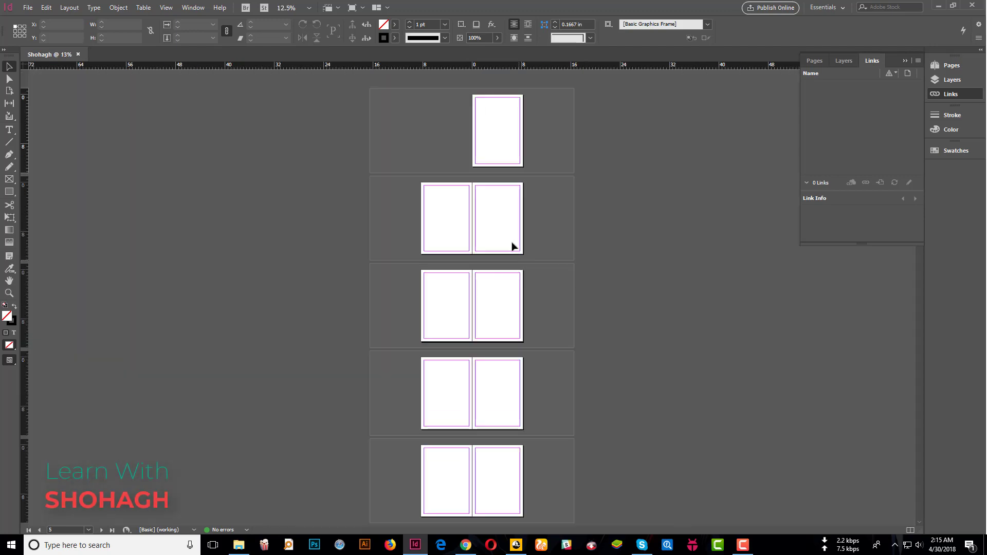
scroll(485, 154, up, 3)
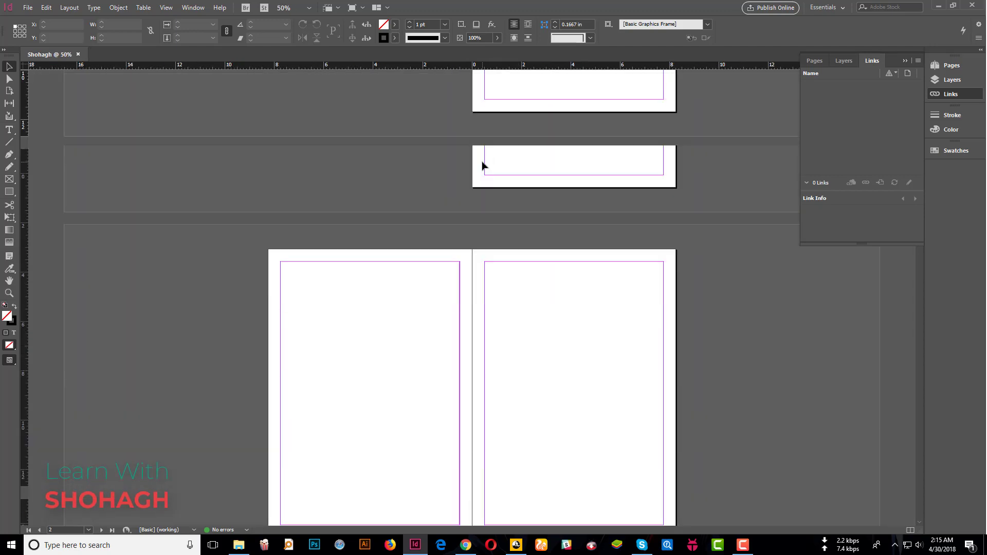
scroll(482, 167, up, 3)
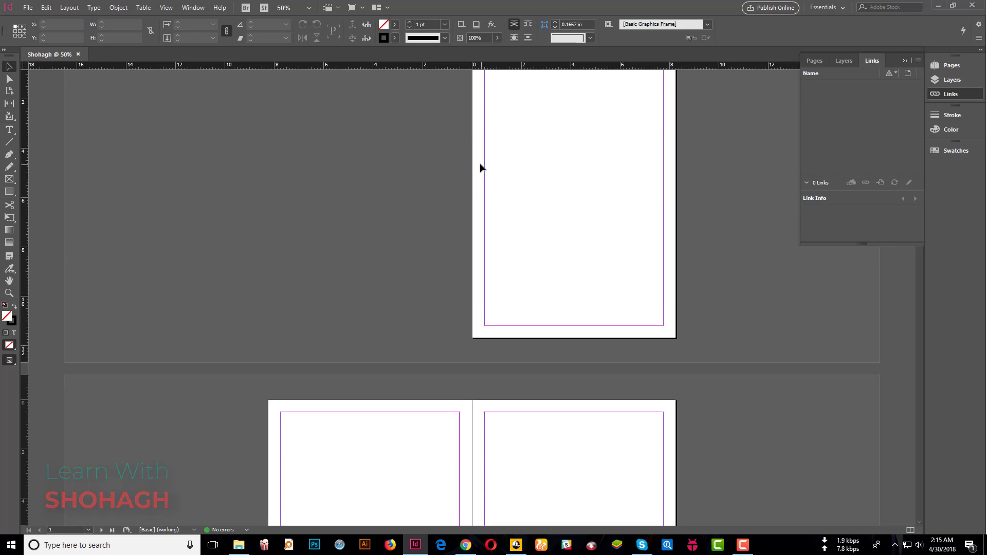
scroll(480, 167, up, 1)
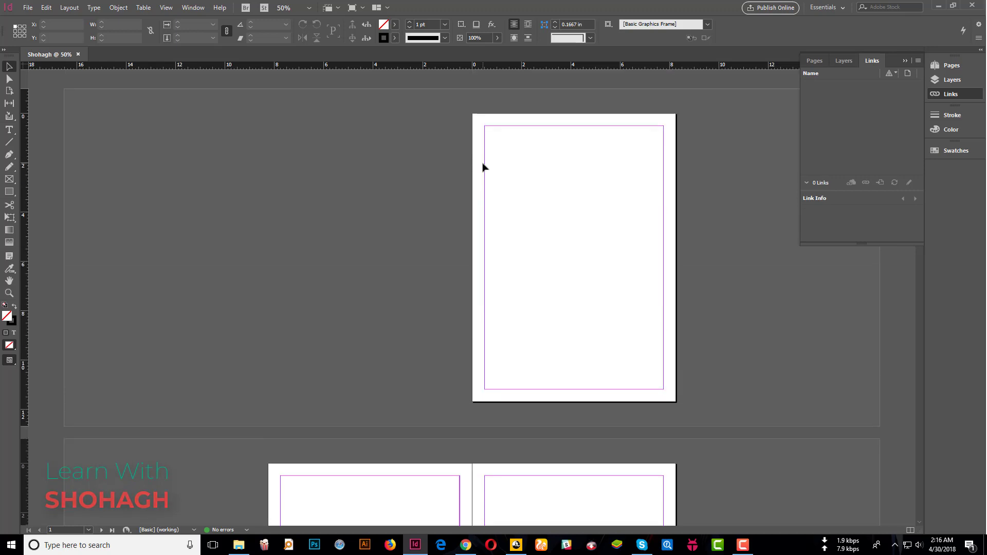
Zoom in on page 1, then back out to show page 1 and two spreads
click(10, 293)
drag(552, 233, 584, 258)
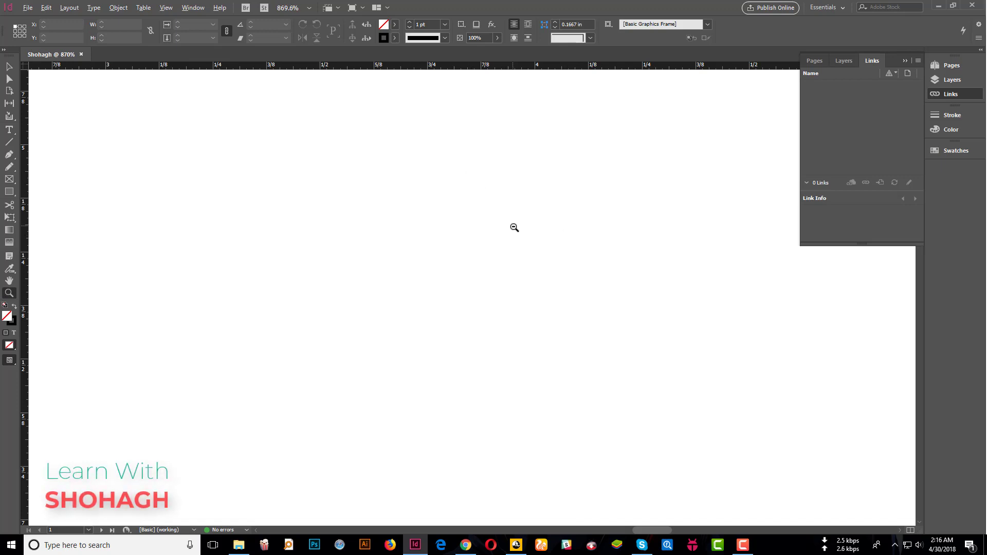
key(alt)
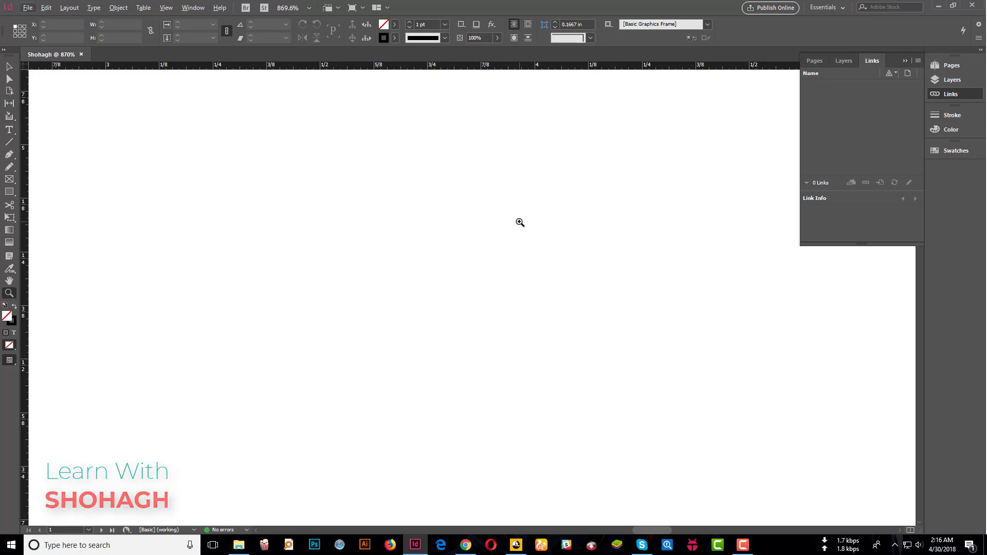
key(alt)
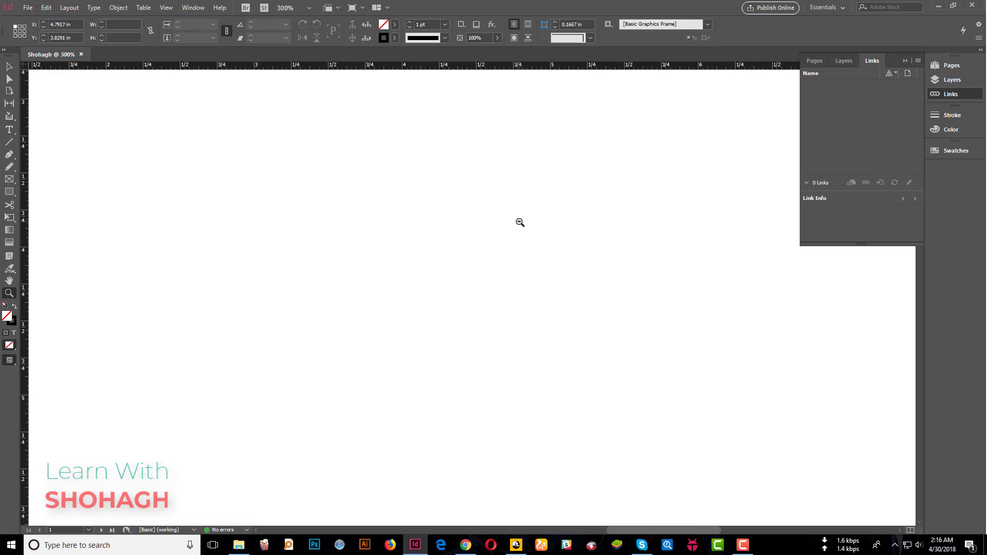
alt+click(520, 222)
alt+click(520, 222)
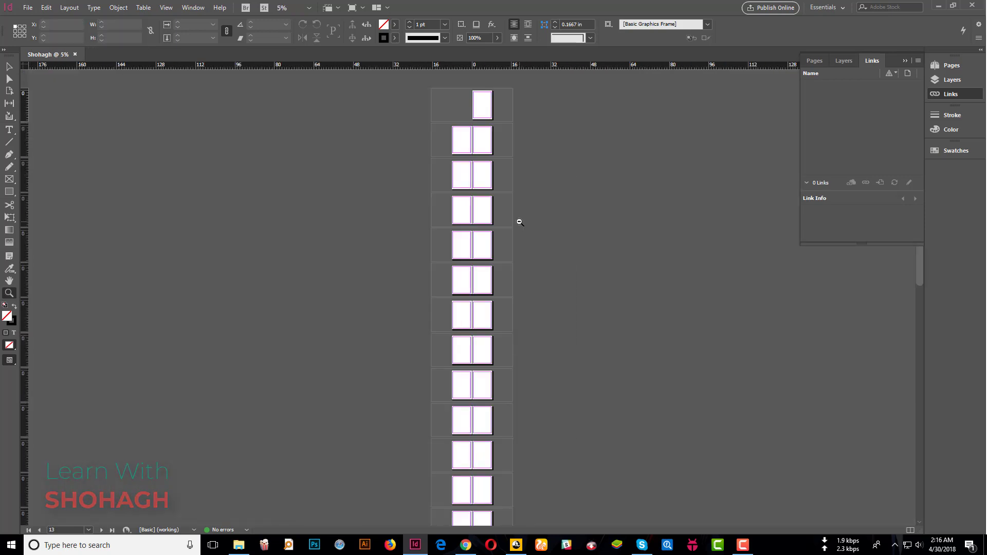
key(ctrl+5)
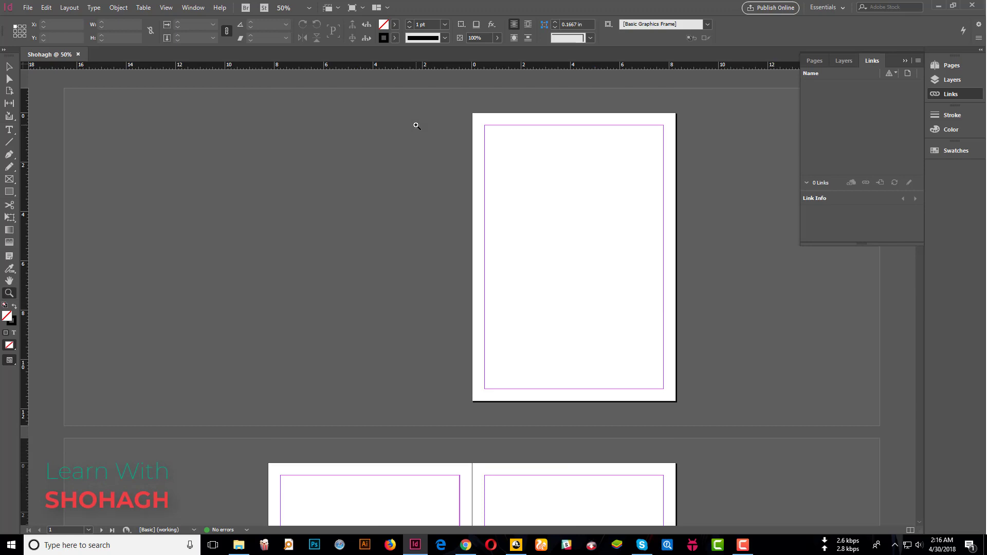
key(ctrl+minus)
key(ctrl+minus)
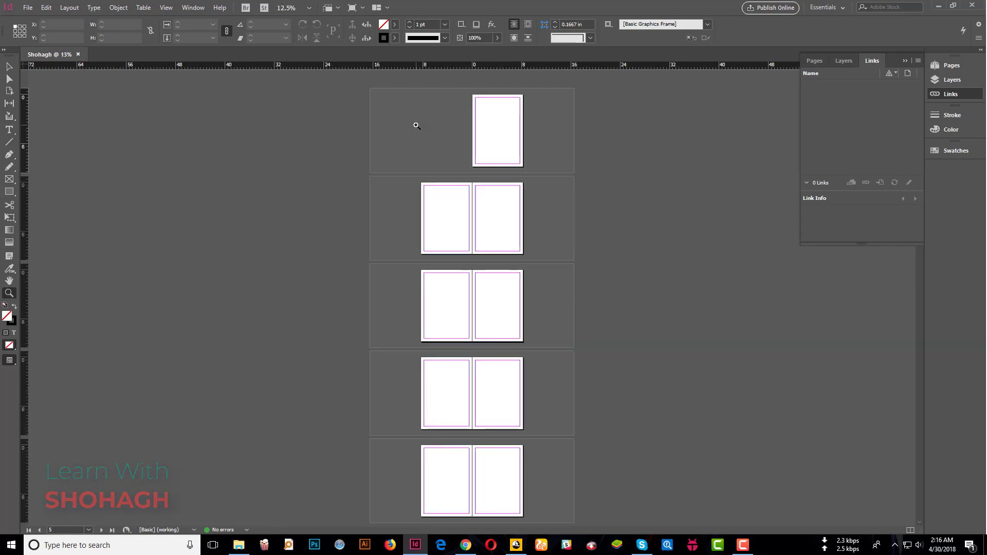
click(494, 117)
drag(506, 140, 556, 196)
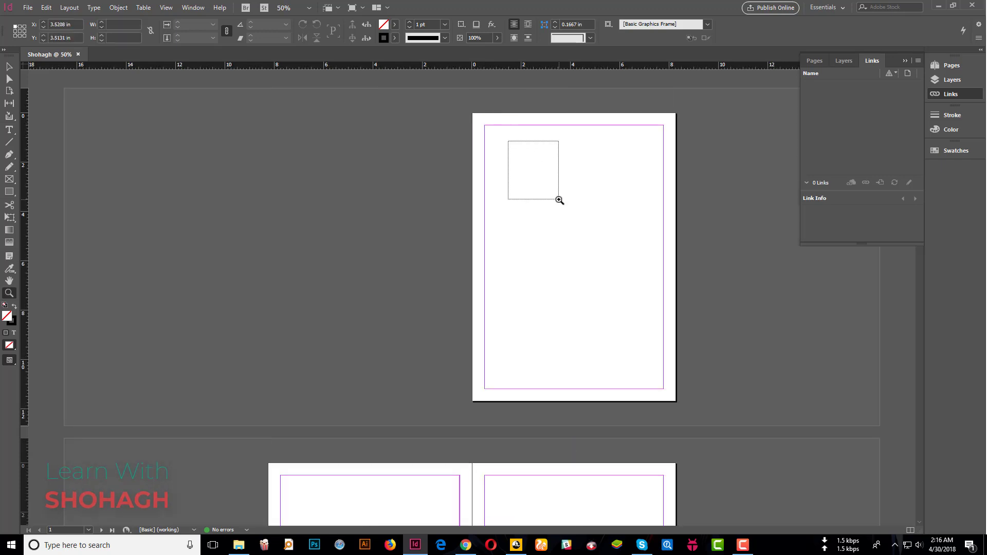
alt+click(518, 183)
alt+click(506, 191)
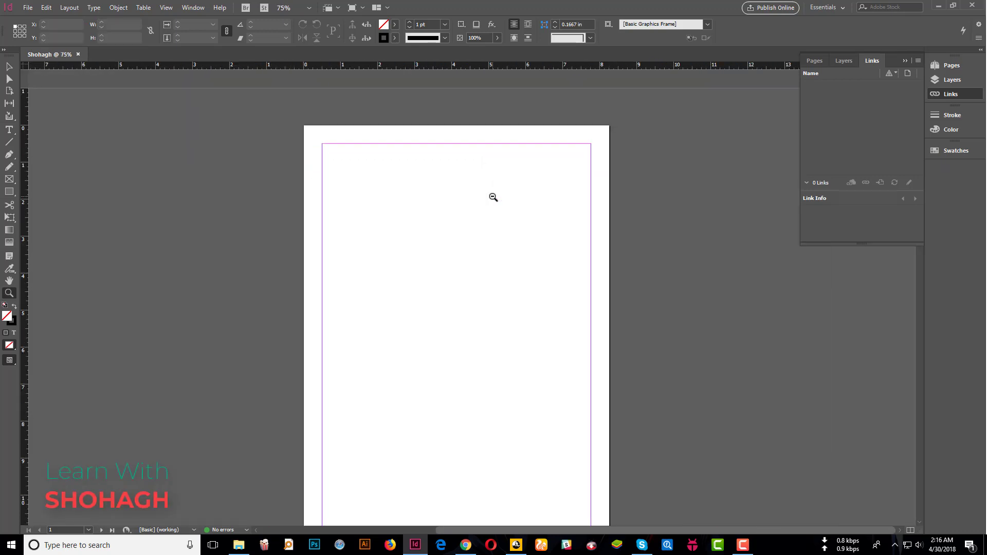
alt+click(479, 234)
alt+click(426, 478)
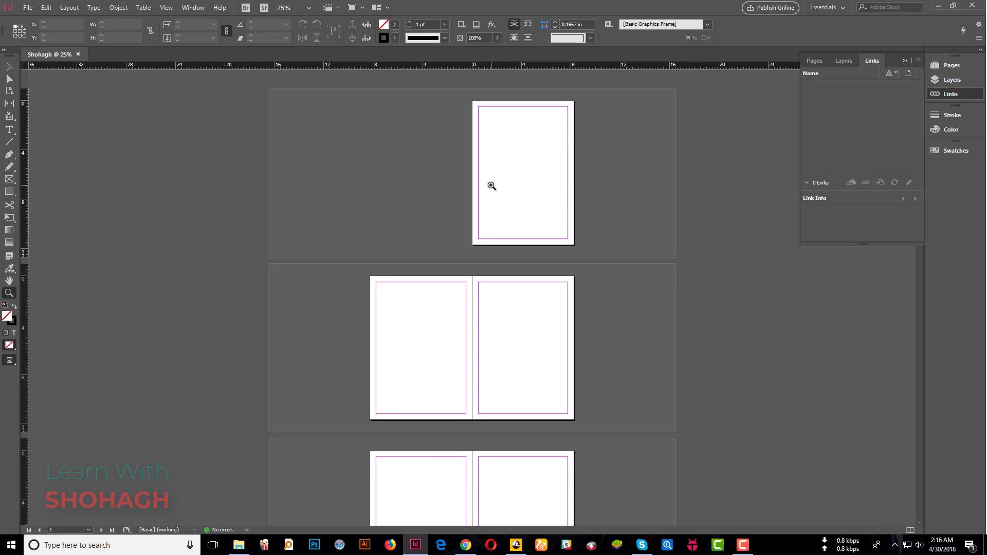
Scroll through the document's spreads and zoom in on the top spread
scroll(452, 203, down, 5)
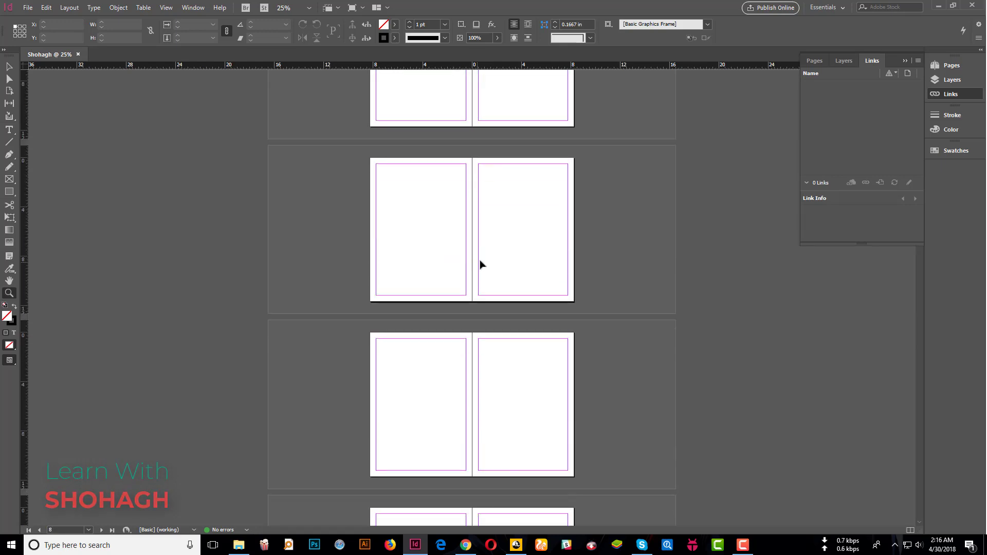
scroll(480, 264, down, 4)
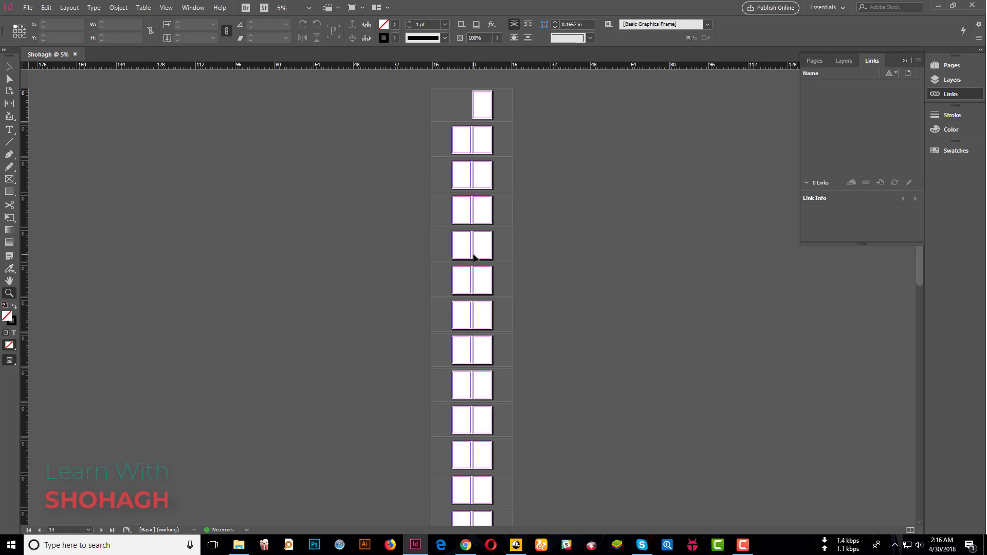
scroll(473, 258, up, 1)
scroll(473, 257, up, 1)
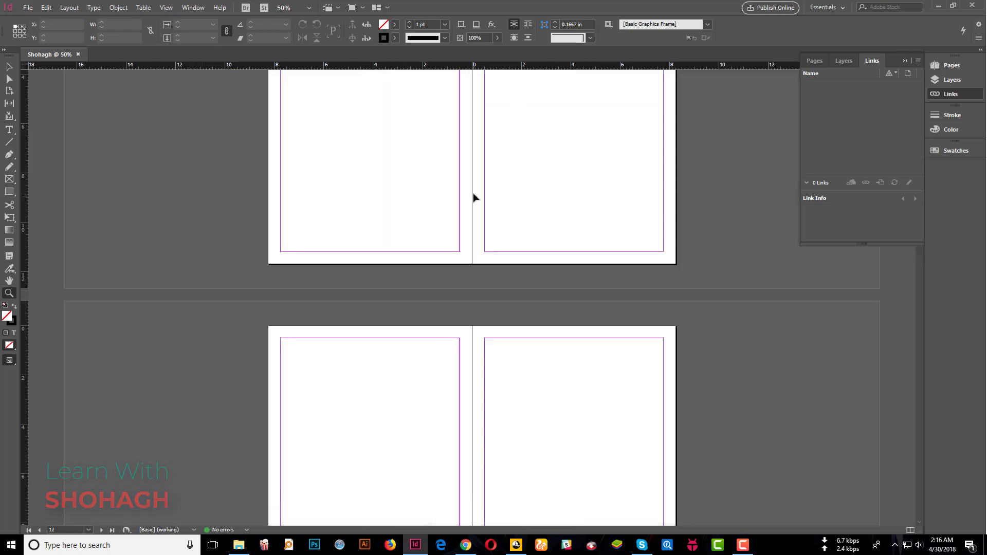
scroll(473, 255, up, 1)
scroll(473, 253, up, 1)
scroll(467, 399, up, 3)
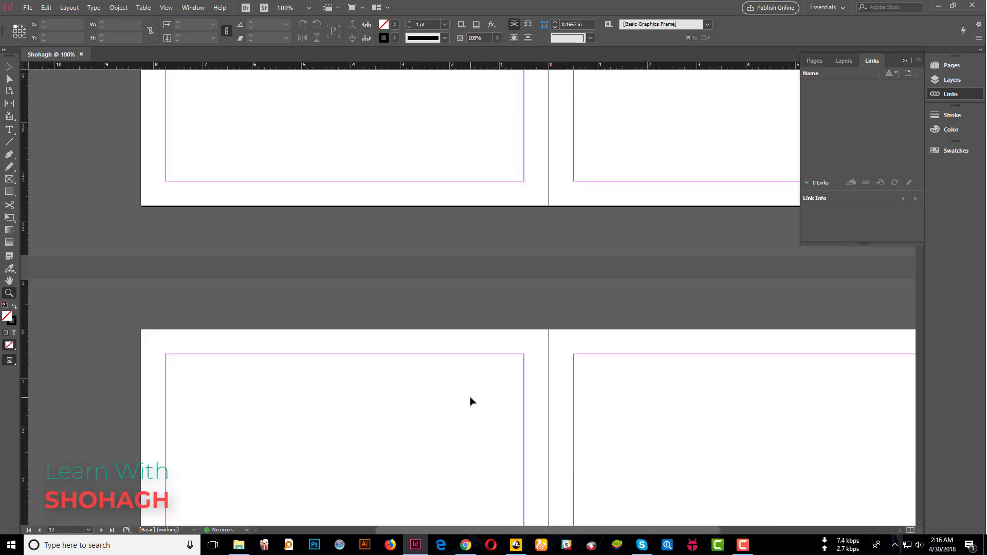
scroll(470, 398, down, 1)
scroll(474, 395, up, 1)
scroll(475, 394, down, 3)
scroll(502, 180, down, 1)
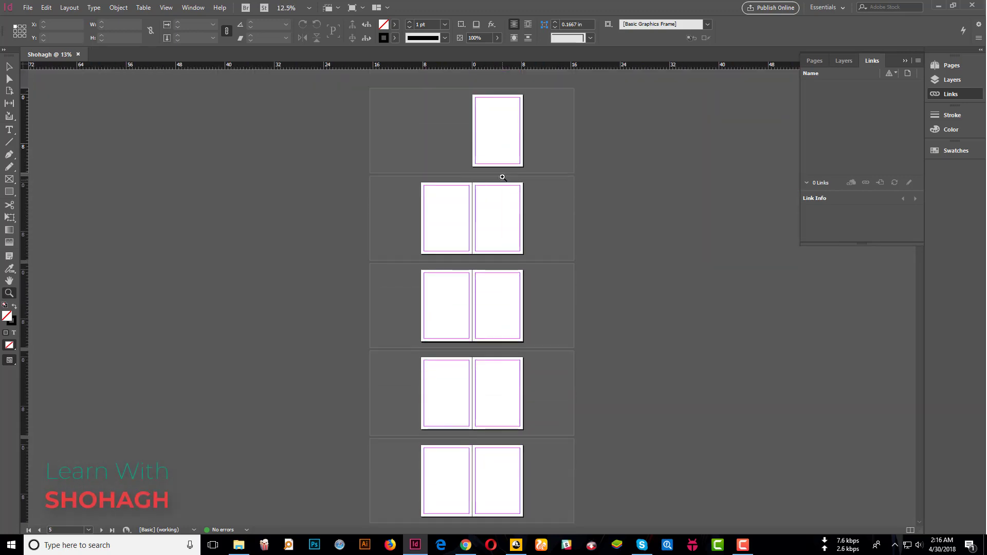
scroll(502, 172, up, 3)
scroll(484, 203, down, 3)
scroll(484, 212, up, 2)
scroll(478, 186, down, 4)
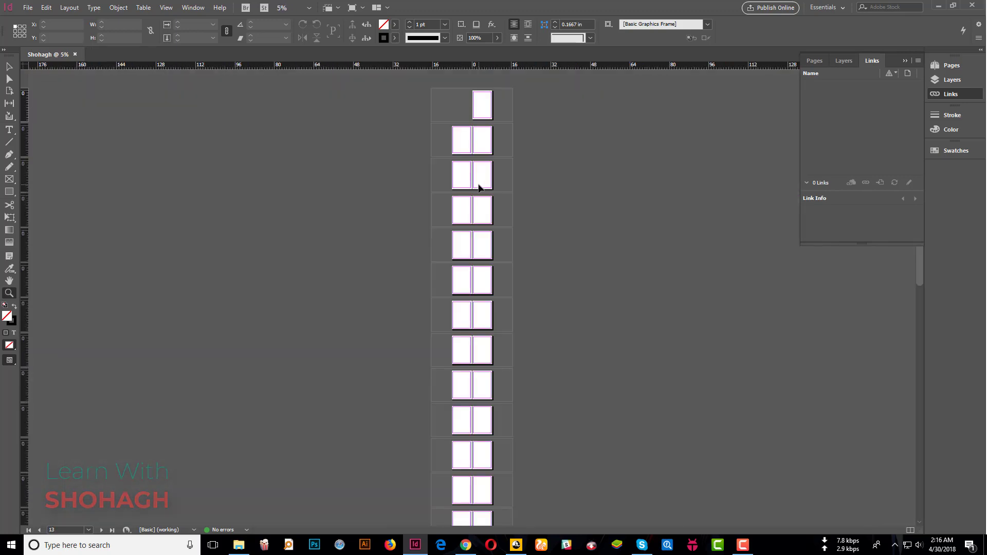
scroll(458, 394, down, 5)
scroll(458, 392, down, 1)
scroll(458, 391, down, 1)
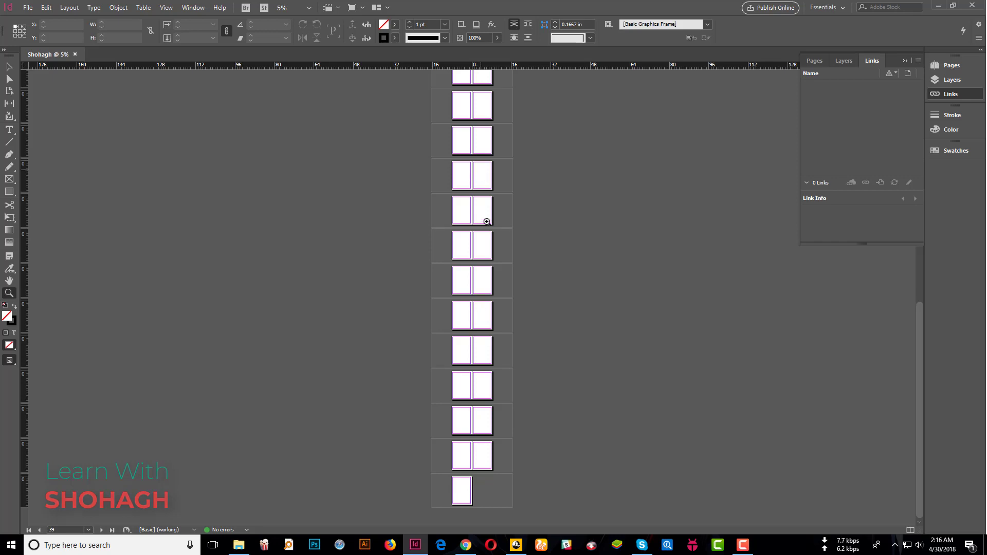
scroll(486, 221, up, 5)
scroll(489, 224, up, 5)
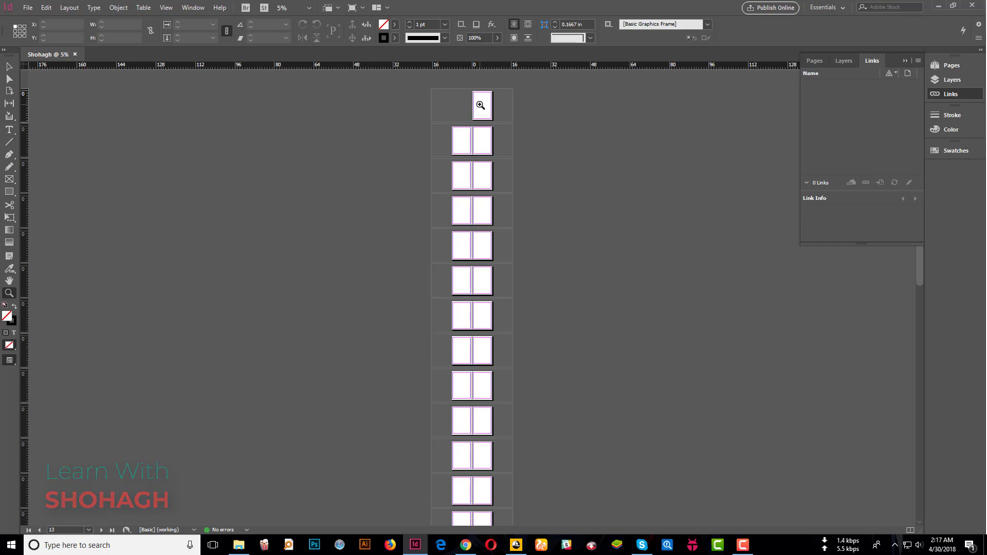
click(473, 123)
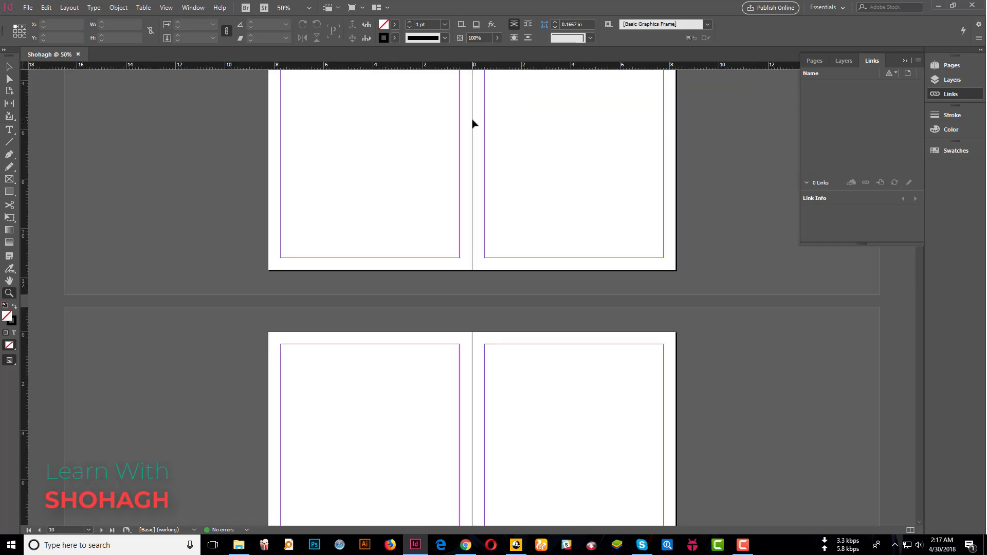
scroll(515, 368, up, 4)
scroll(515, 253, up, 3)
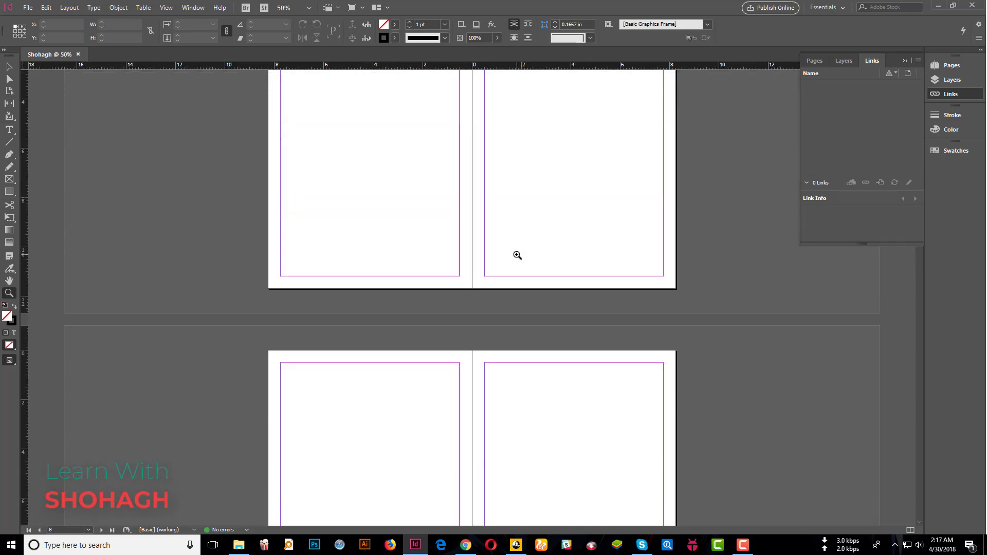
scroll(339, 231, up, 3)
Create Untitled-10, a 50-page A4 facing-pages document with Start # set to 2
click(28, 7)
mouse_move(43, 19)
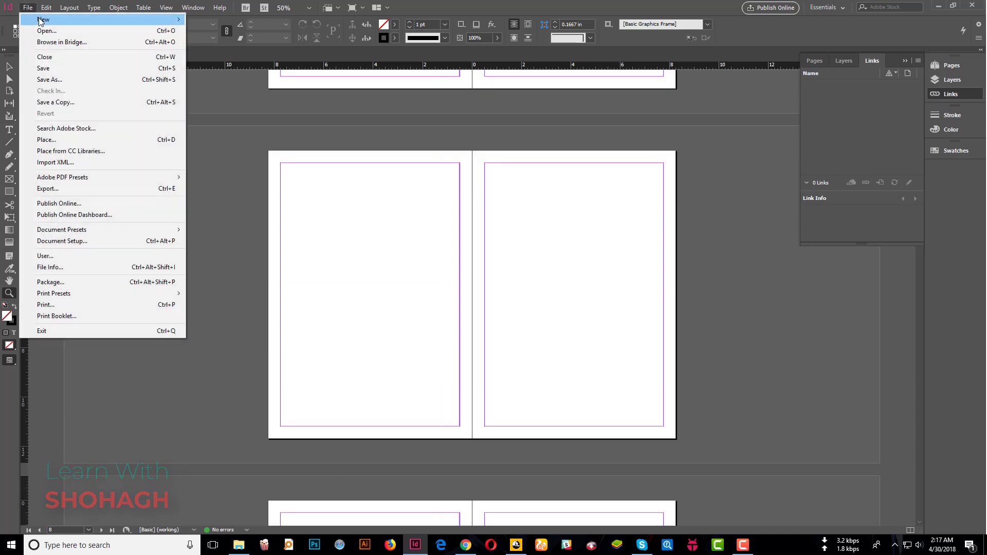
click(235, 20)
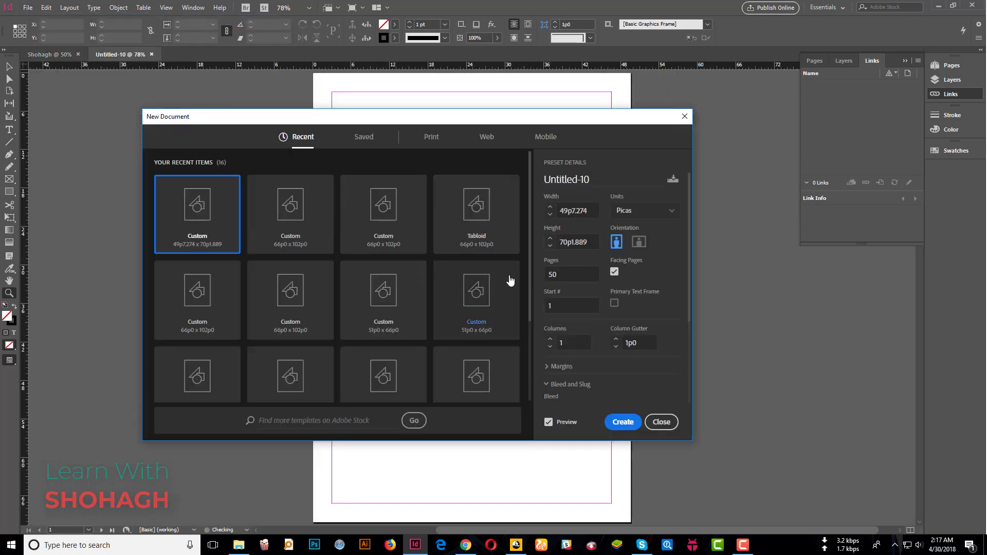
double_click(567, 307)
text(2)
click(631, 420)
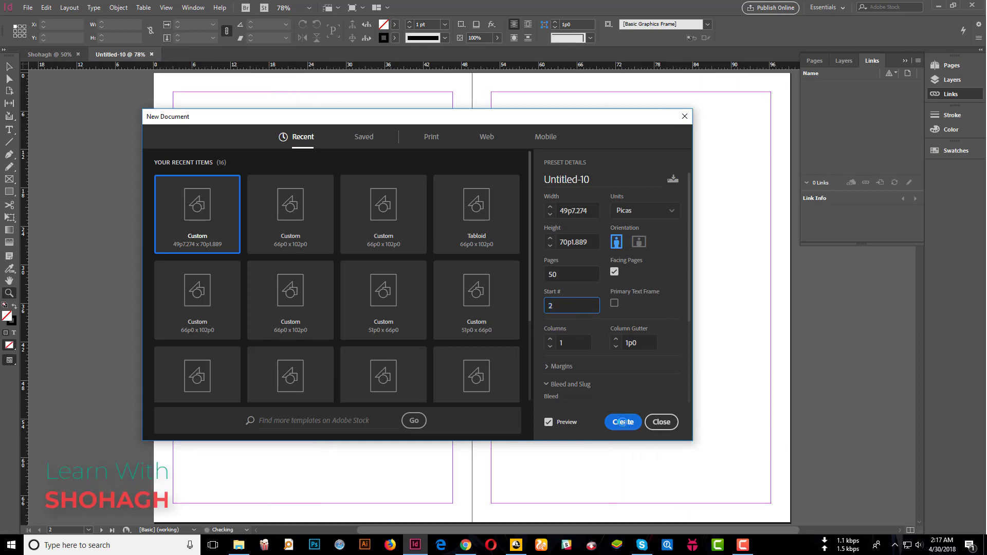
alt+scroll(520, 394, down, 2)
alt+scroll(502, 366, down, 2)
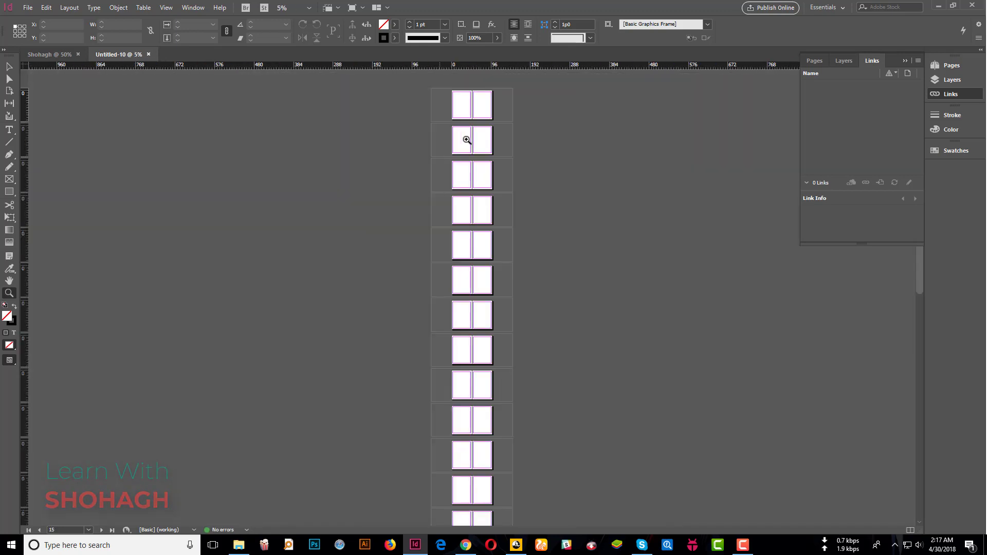
Zoom in on Untitled-10's first spread, then switch to the first document
alt+scroll(470, 94, up, 2)
click(470, 94)
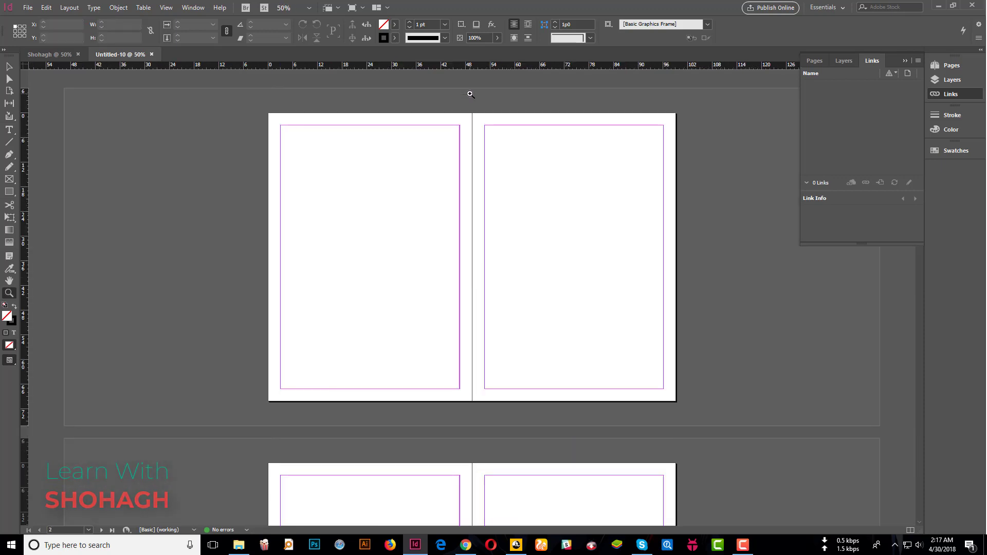
click(479, 165)
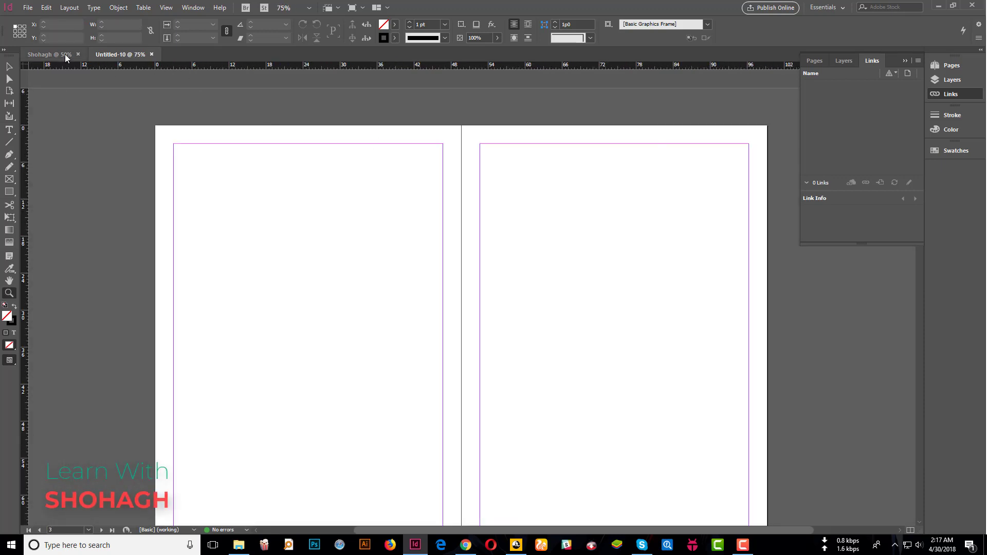
click(50, 54)
scroll(474, 360, down, 2)
scroll(503, 169, down, 2)
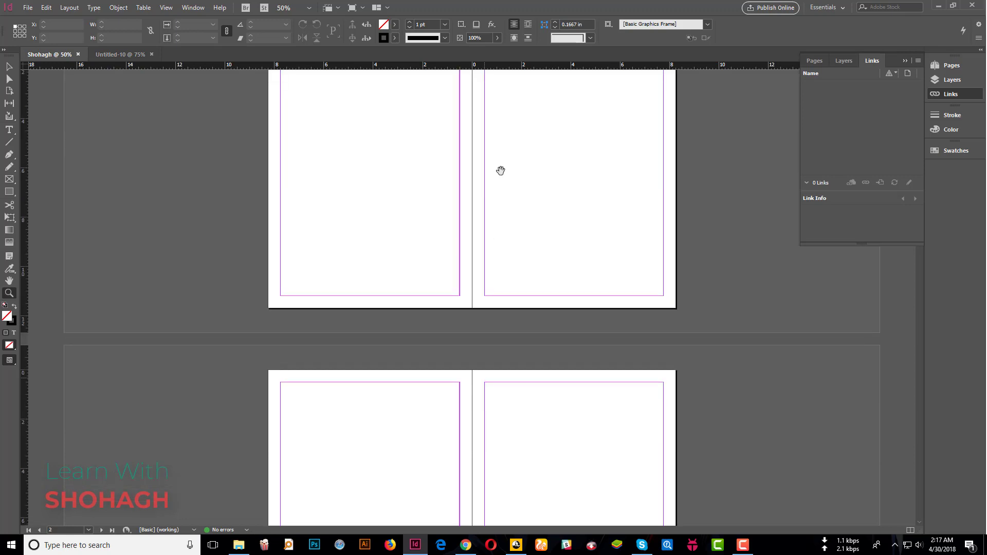
scroll(502, 409, up, 8)
scroll(514, 241, up, 1)
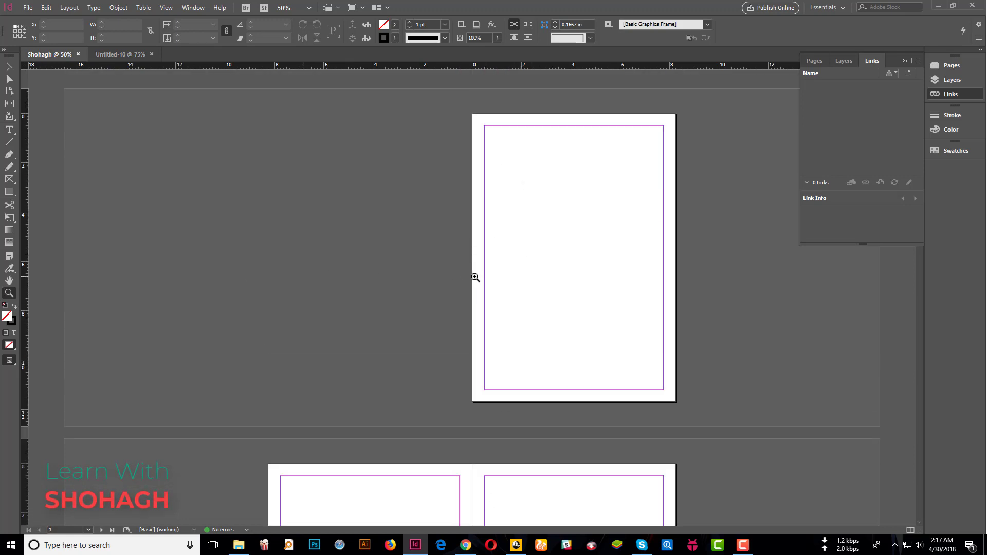
scroll(475, 277, down, 3)
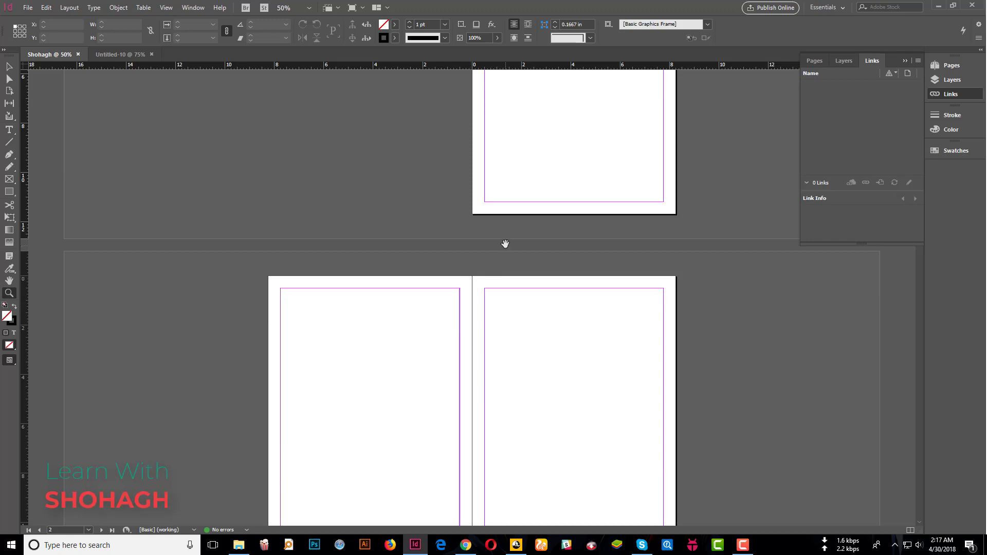
Pan with the Hand tool through spreads 2 and 3 and back to page 1
click(10, 281)
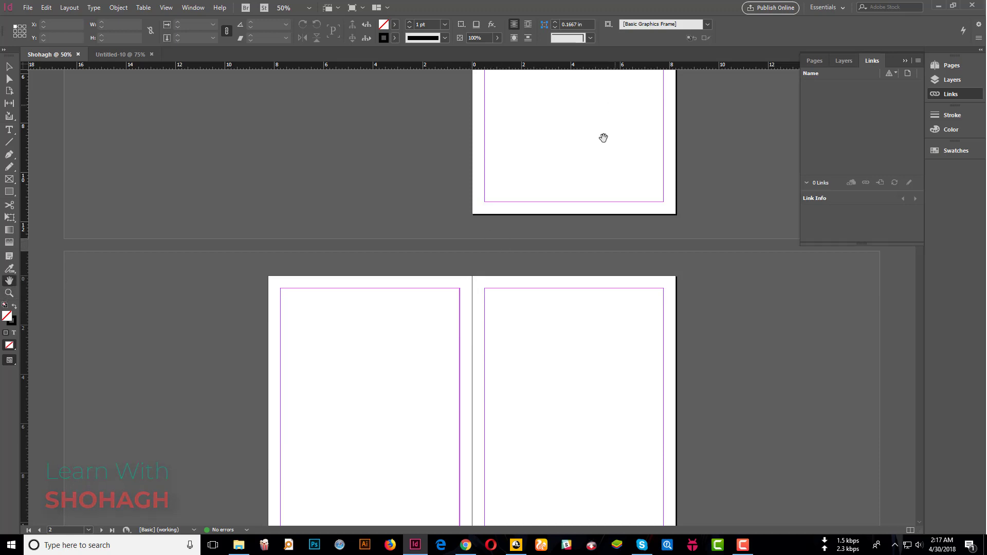
scroll(580, 144, up, 3)
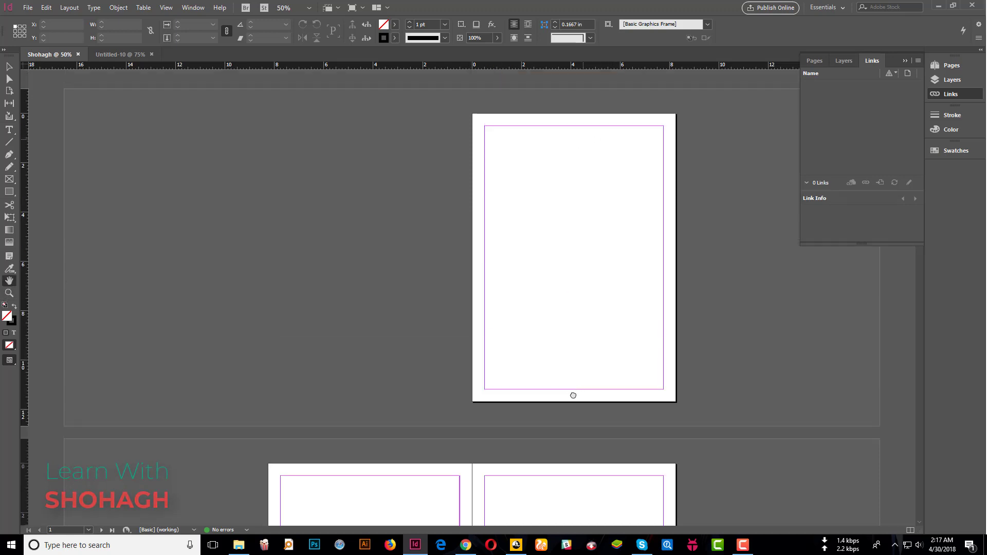
scroll(585, 316, down, 3)
drag(555, 337, 544, 135)
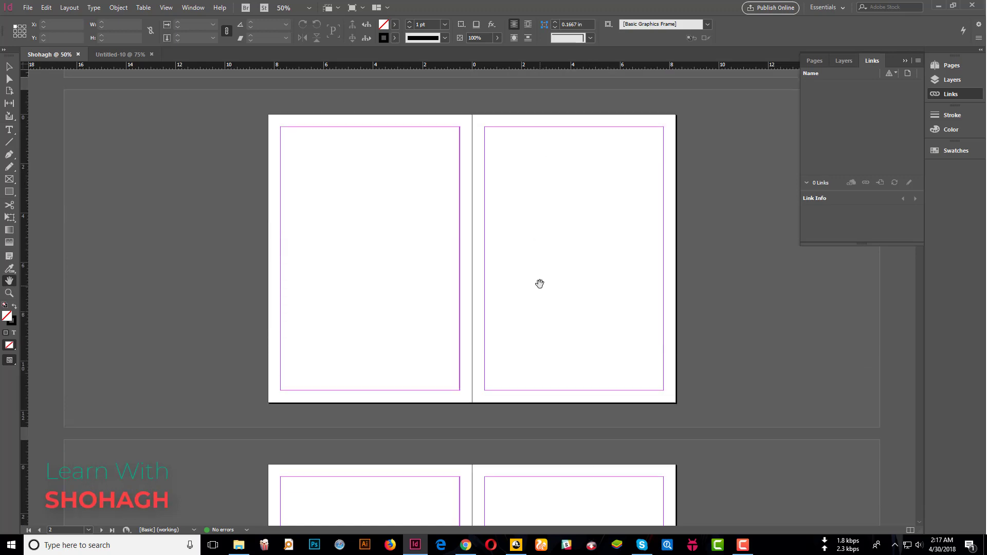
scroll(542, 232, down, 3)
mouse_move(553, 226)
mouse_down()
mouse_move(560, 116)
mouse_move(519, 414)
mouse_up()
scroll(556, 382, up, 5)
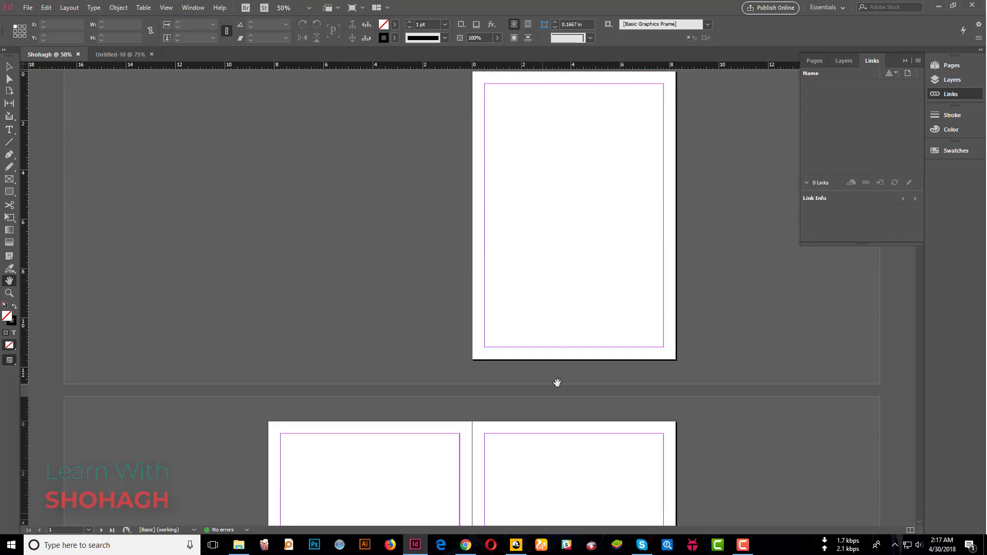
Return to Untitled-10 and switch back to the Selection tool
click(120, 54)
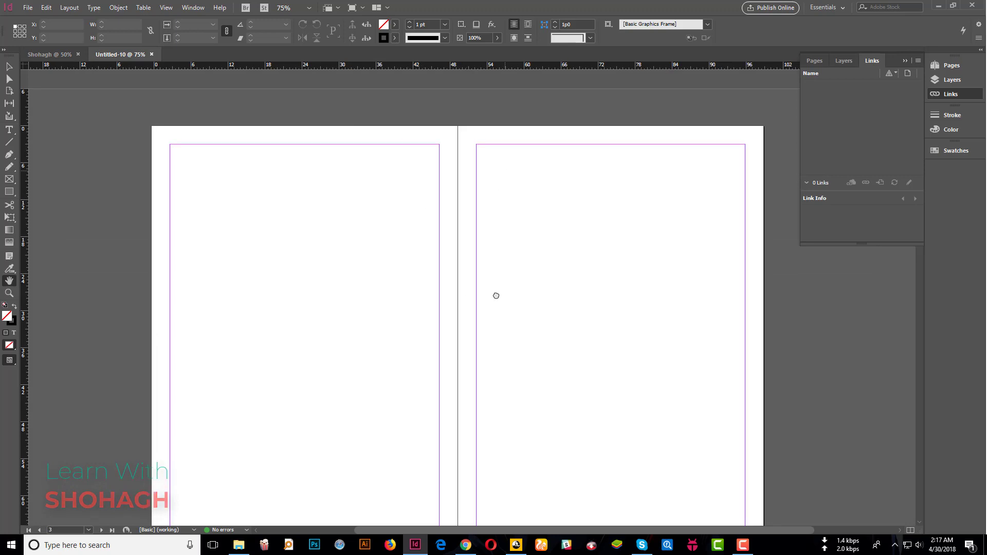
alt+scroll(493, 235, down, 1)
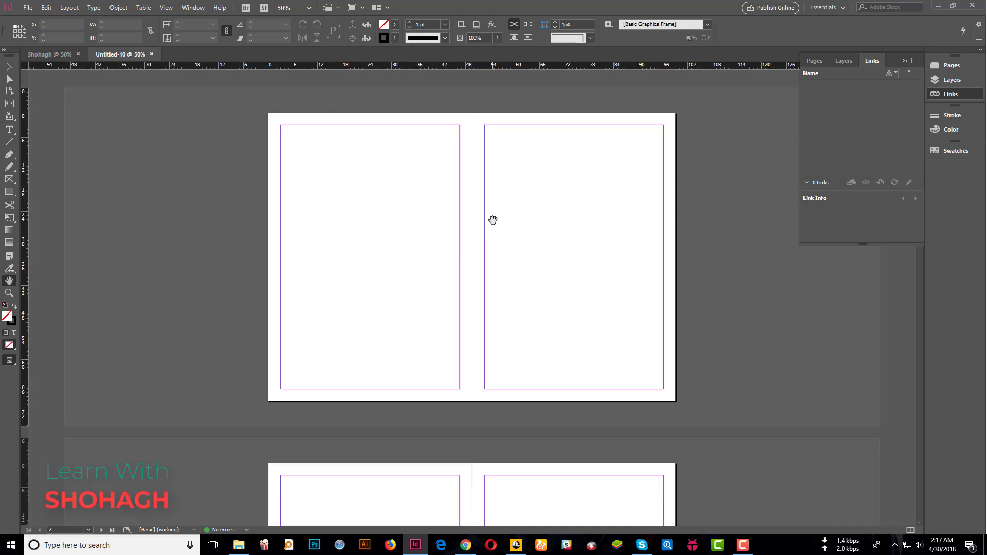
scroll(494, 220, down, 3)
scroll(494, 220, up, 3)
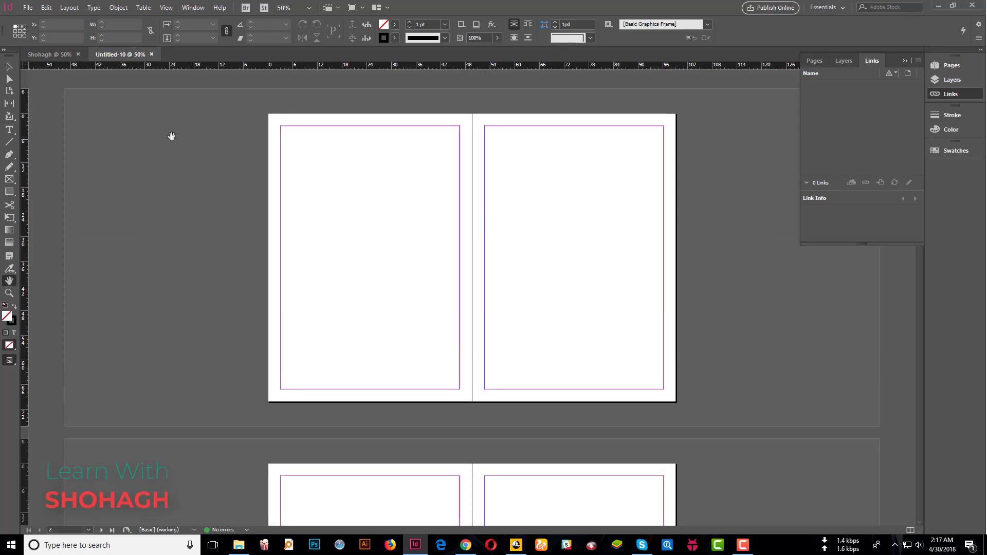
click(7, 67)
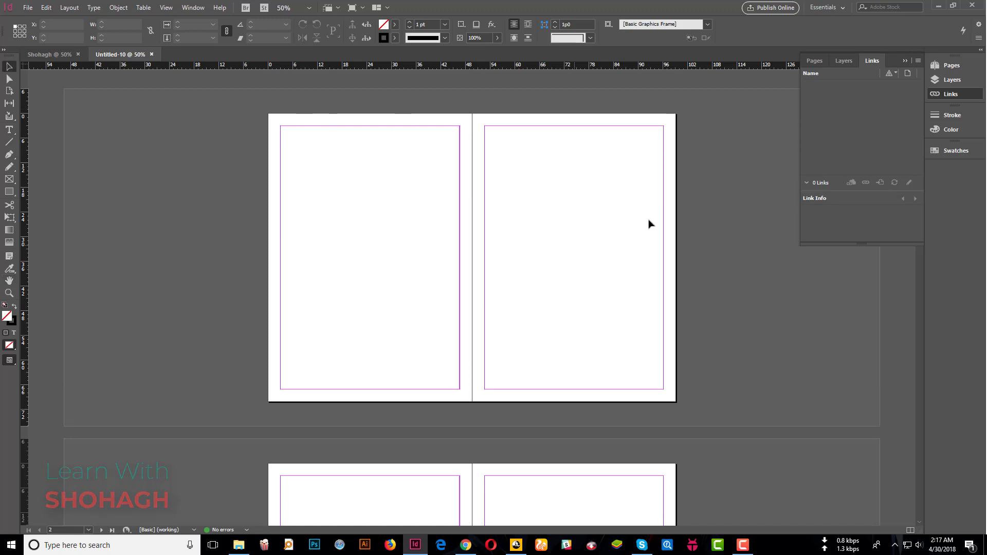
Create Untitled-11 with 50 pages and Facing Pages unchecked
click(27, 7)
mouse_move(46, 18)
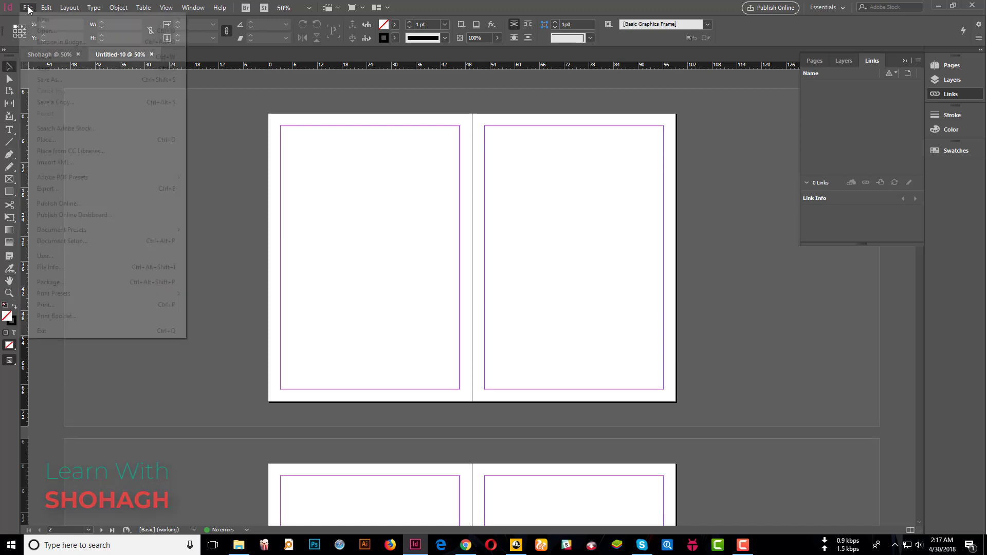
click(202, 24)
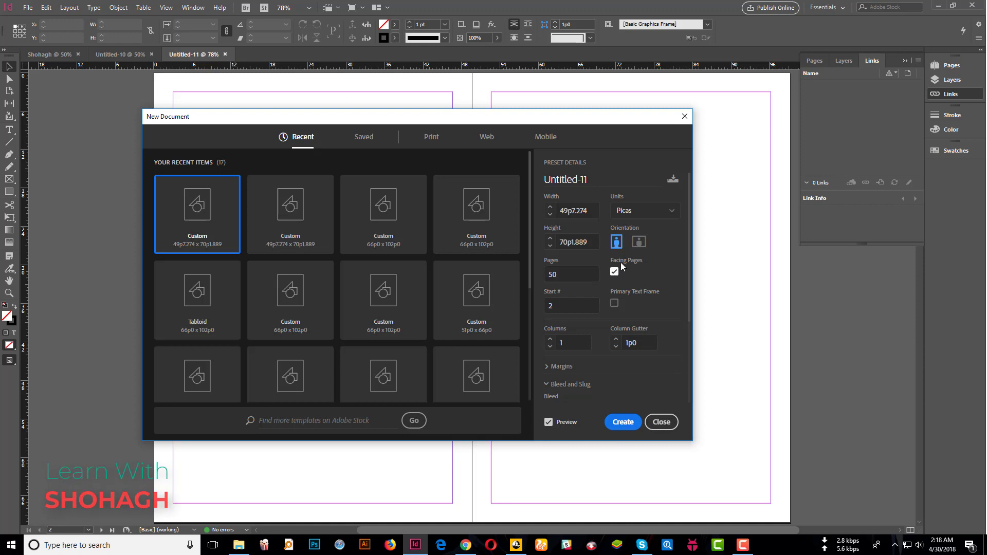
click(614, 271)
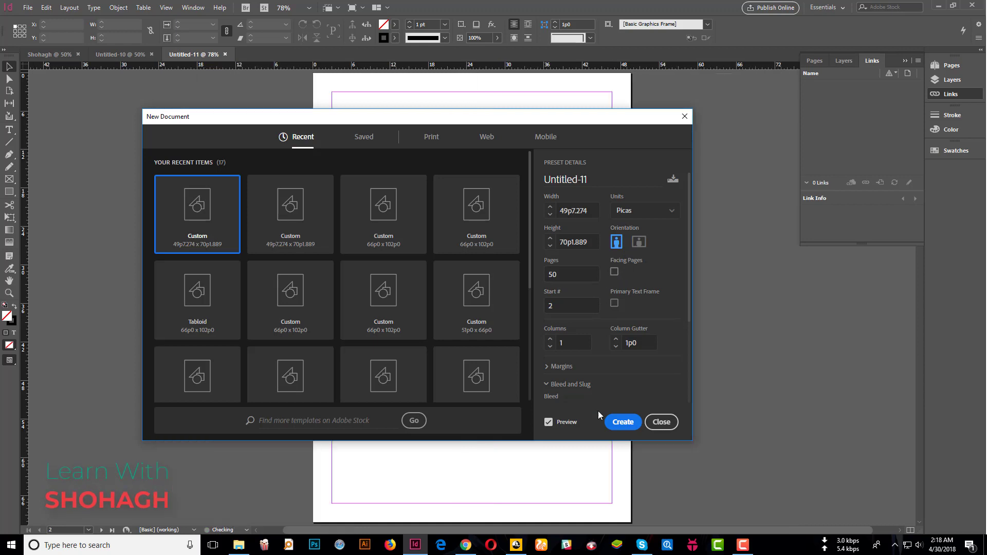
click(622, 422)
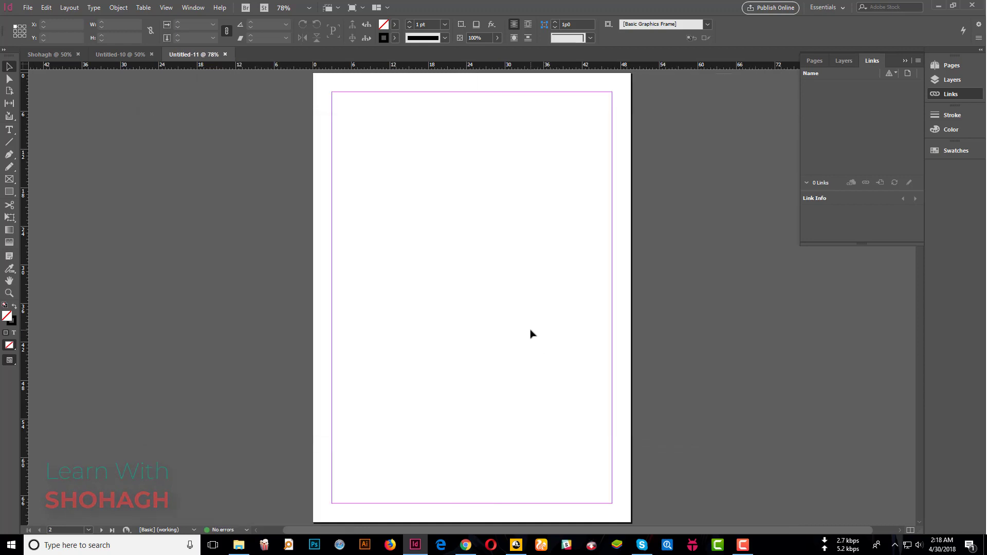
scroll(531, 334, down, 5)
scroll(469, 96, up, 3)
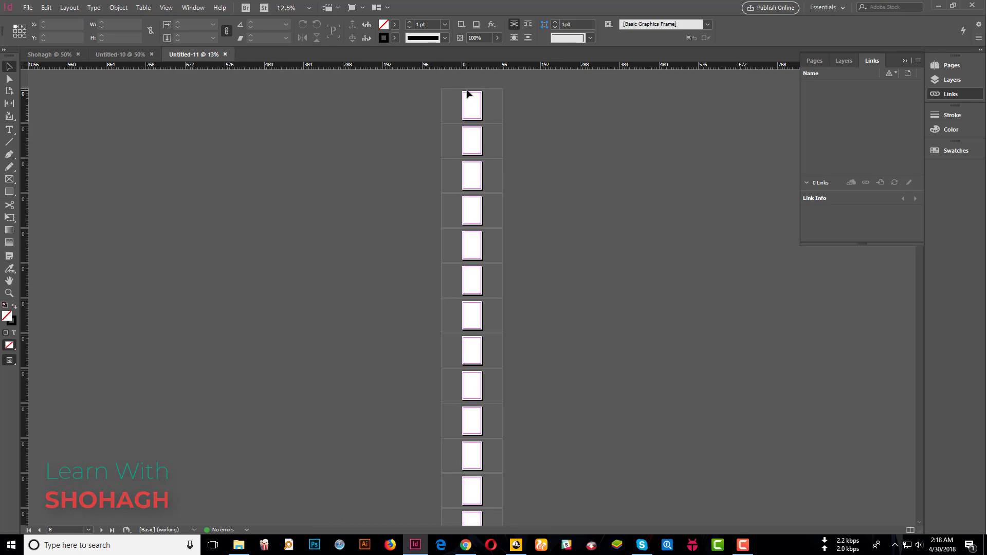
click(26, 8)
click(205, 20)
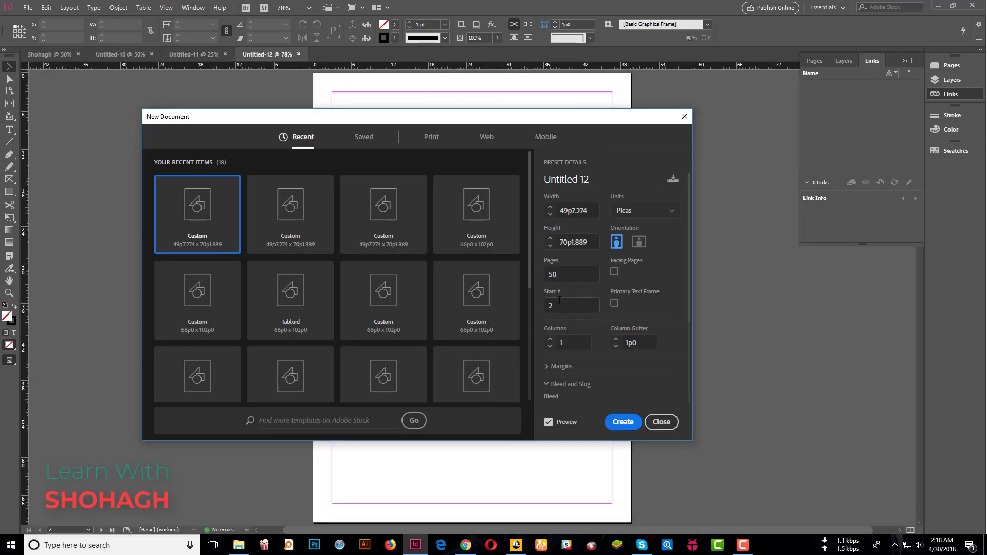
click(660, 422)
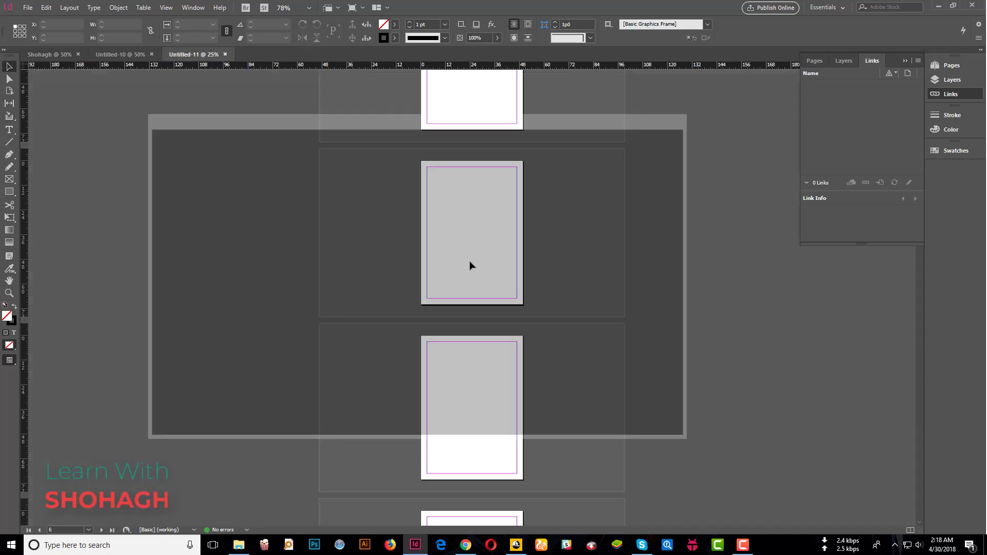
key(ctrl+minus)
key(ctrl+minus)
key(ctrl+minus)
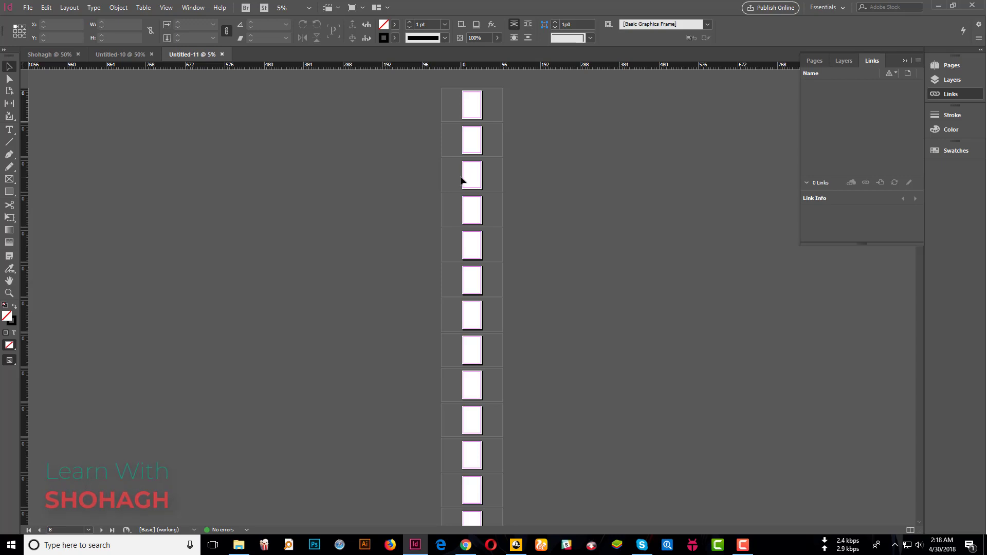
key(ctrl+equal)
key(ctrl+equal)
key(ctrl+equal)
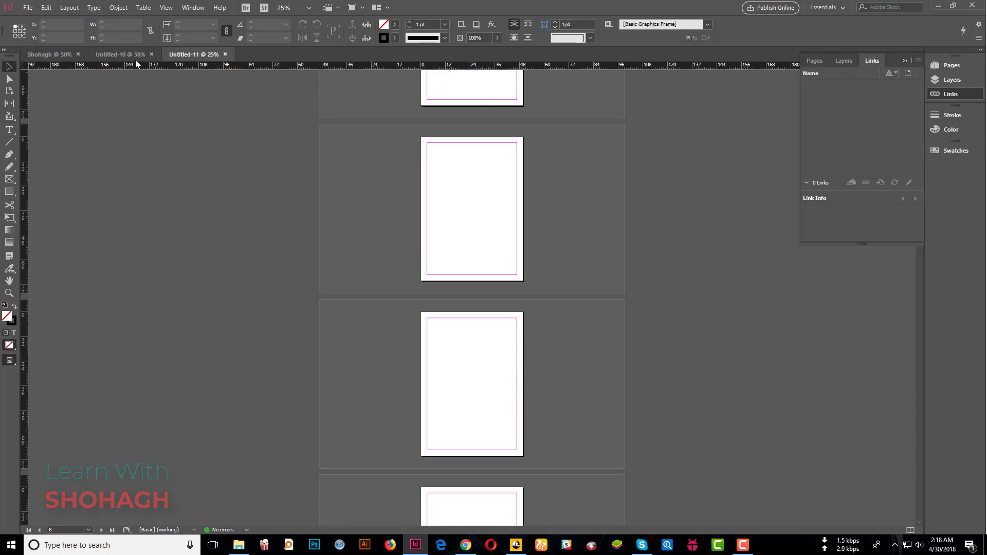
click(96, 54)
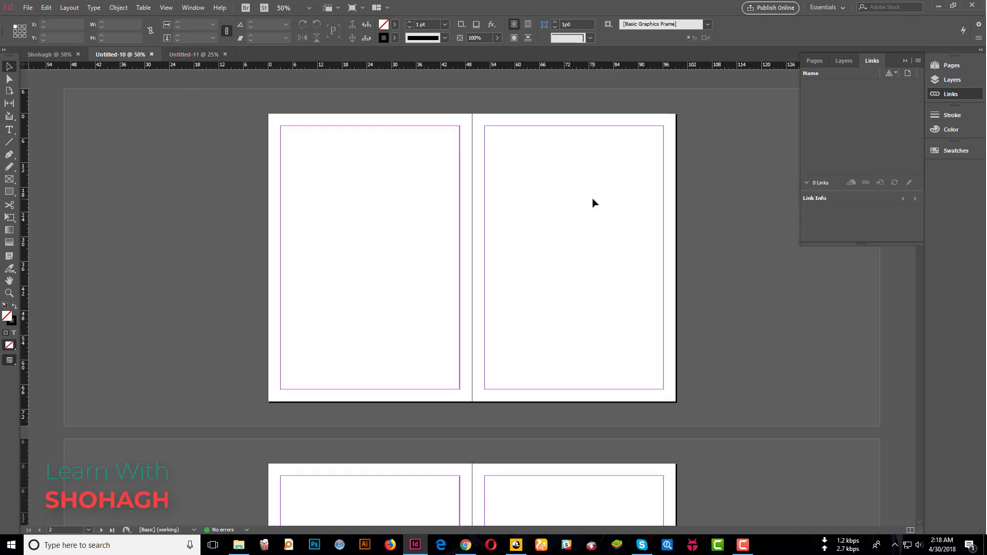
click(201, 54)
scroll(473, 185, up, 2)
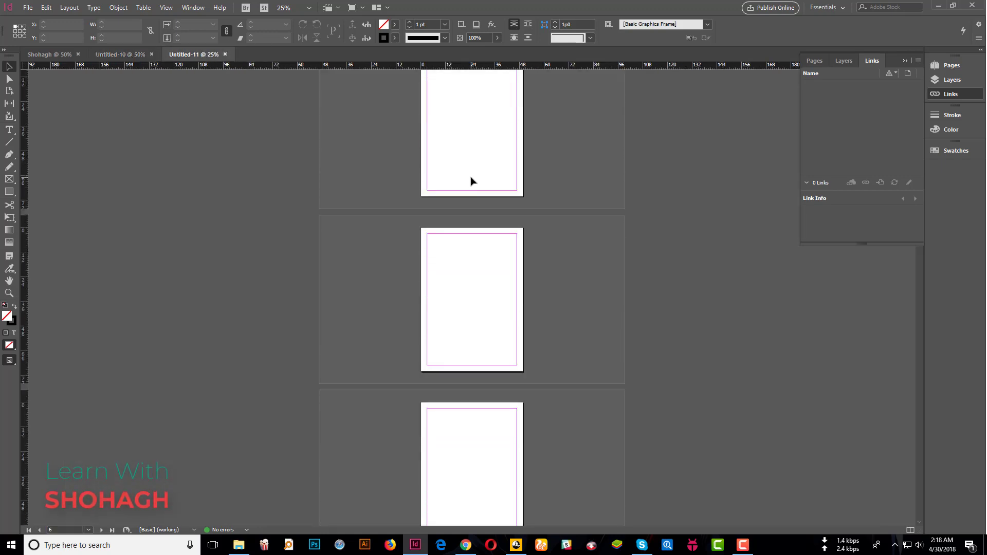
scroll(469, 179, up, 1)
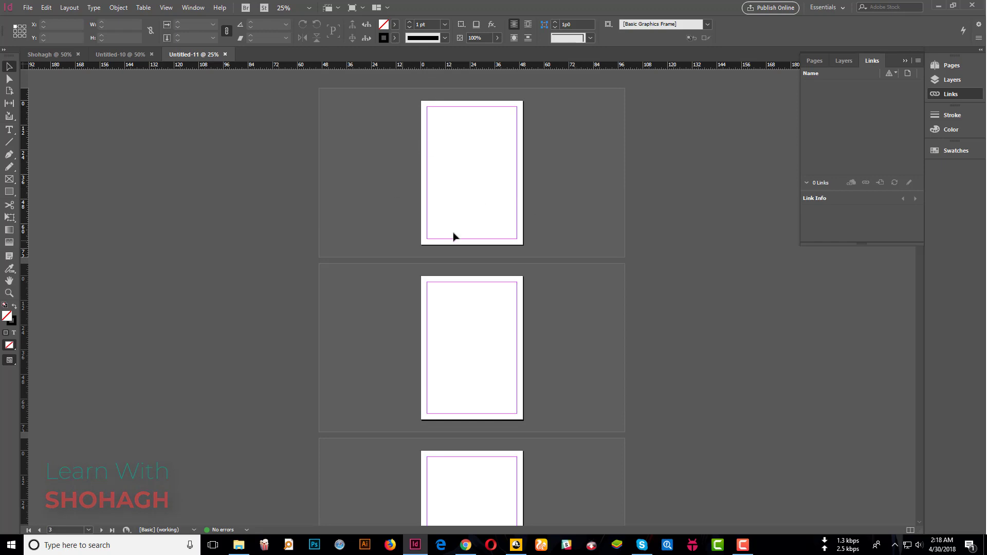
scroll(513, 364, down, 3)
scroll(513, 363, up, 2)
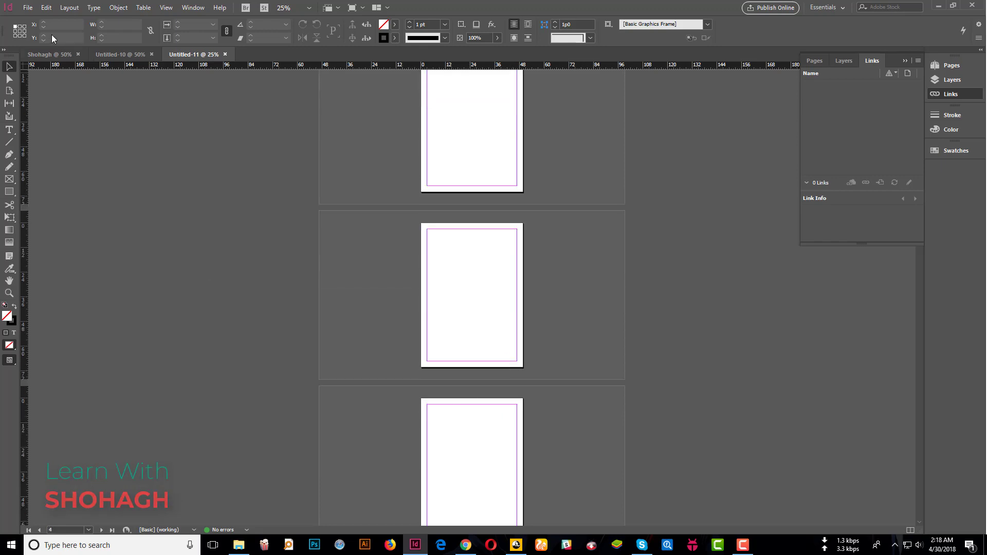
click(28, 7)
Create Untitled-12 as a 50-page document with Facing Pages checked again
click(242, 18)
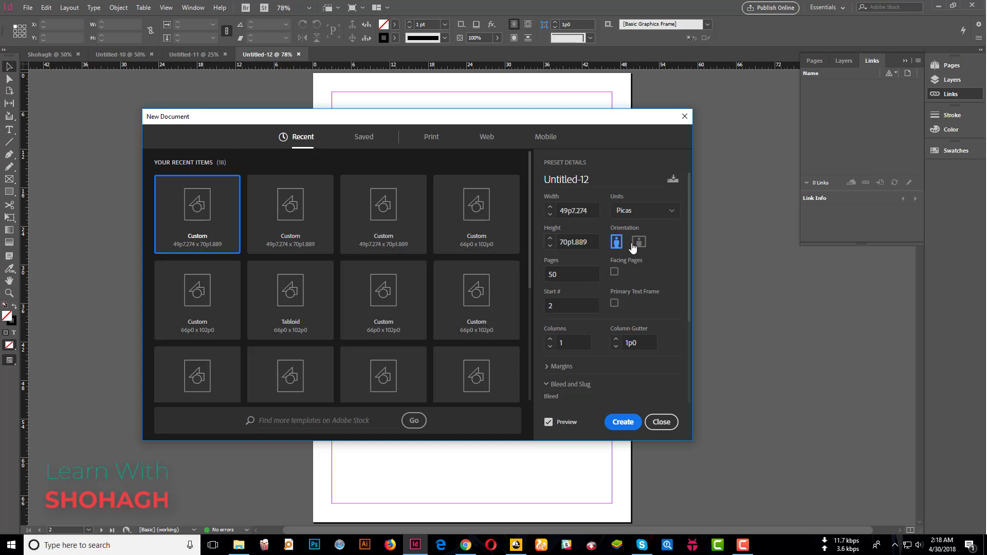
click(614, 272)
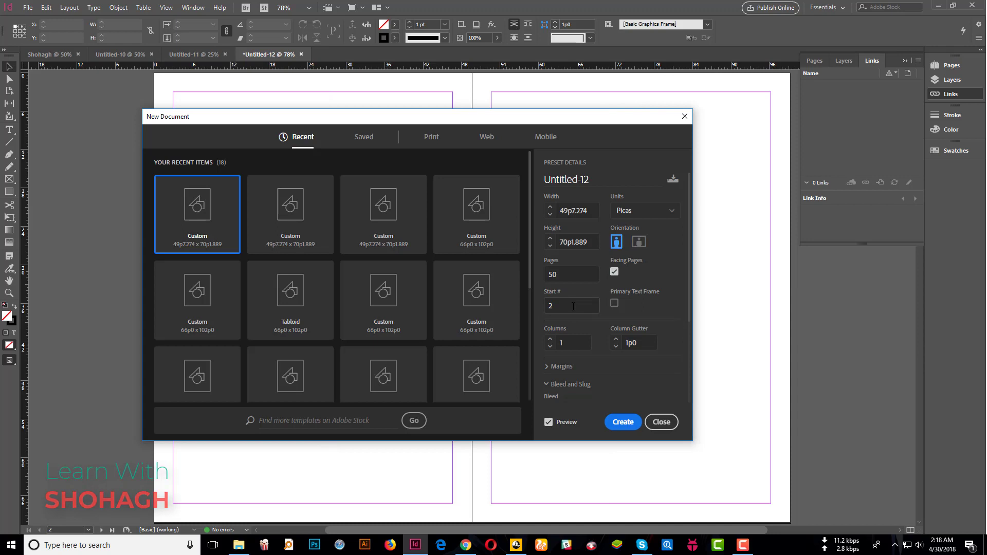
drag(574, 306, 536, 307)
click(634, 419)
Zoom out and scroll to review Untitled-12's single opening page and spreads
key(ctrl+minus)
key(ctrl+minus)
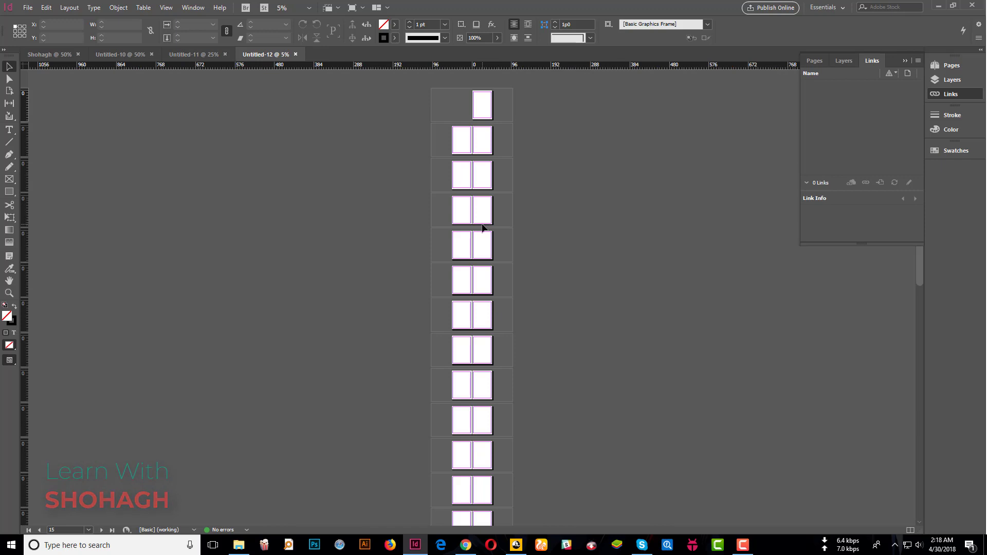
scroll(483, 226, down, 5)
scroll(486, 277, down, 3)
scroll(487, 324, down, 3)
scroll(481, 287, up, 5)
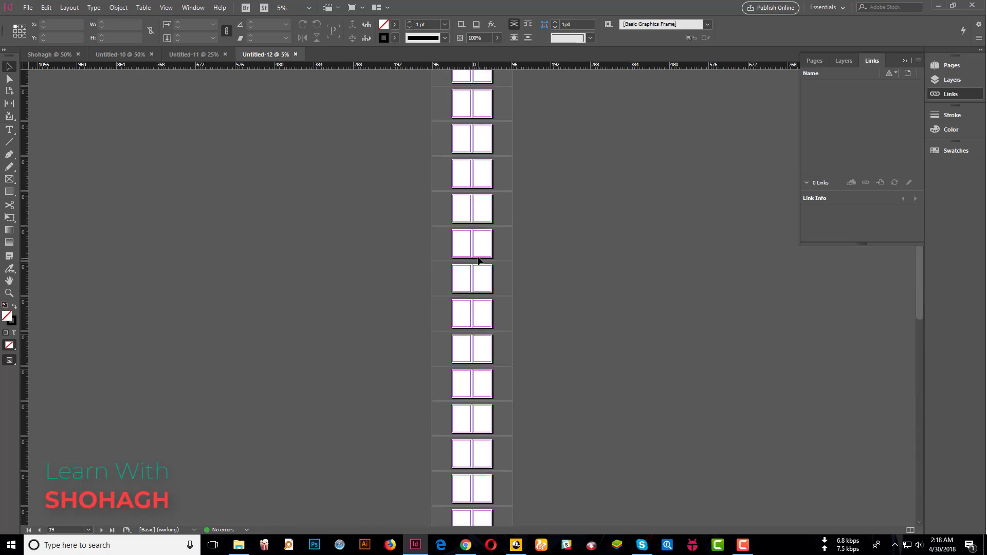
scroll(514, 226, up, 5)
key(ctrl+equal)
key(ctrl+equal)
scroll(514, 257, up, 3)
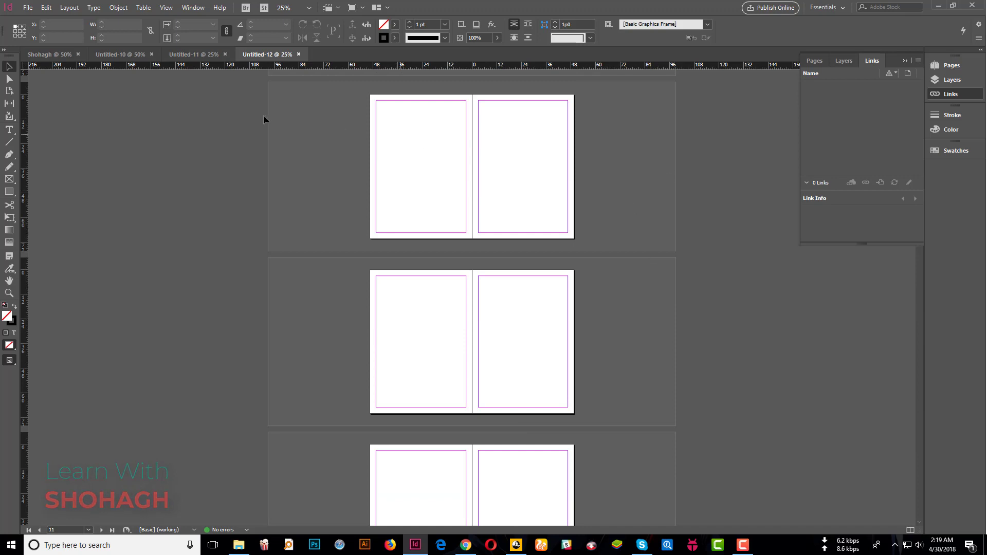
scroll(299, 156, up, 5)
scroll(419, 163, up, 5)
scroll(531, 150, up, 5)
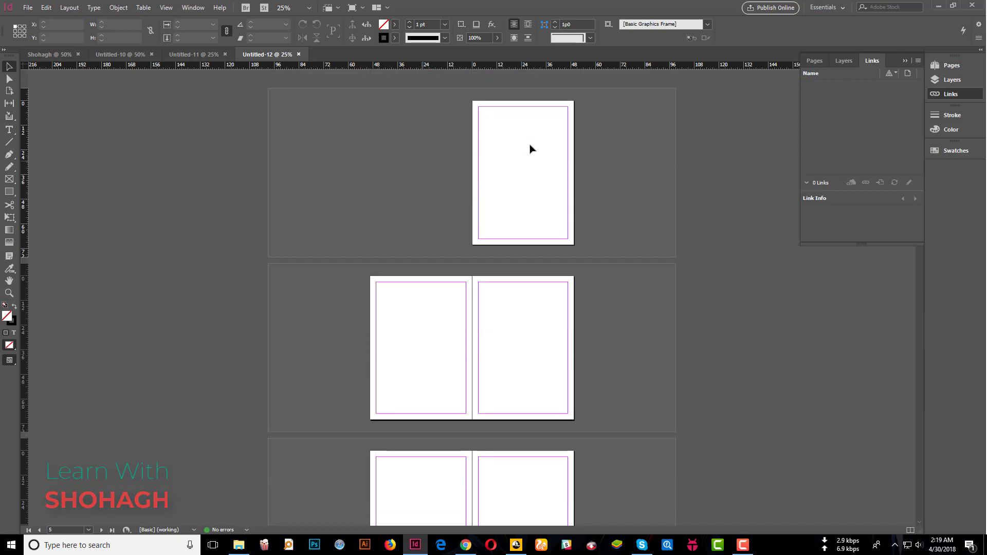
click(28, 7)
mouse_move(43, 19)
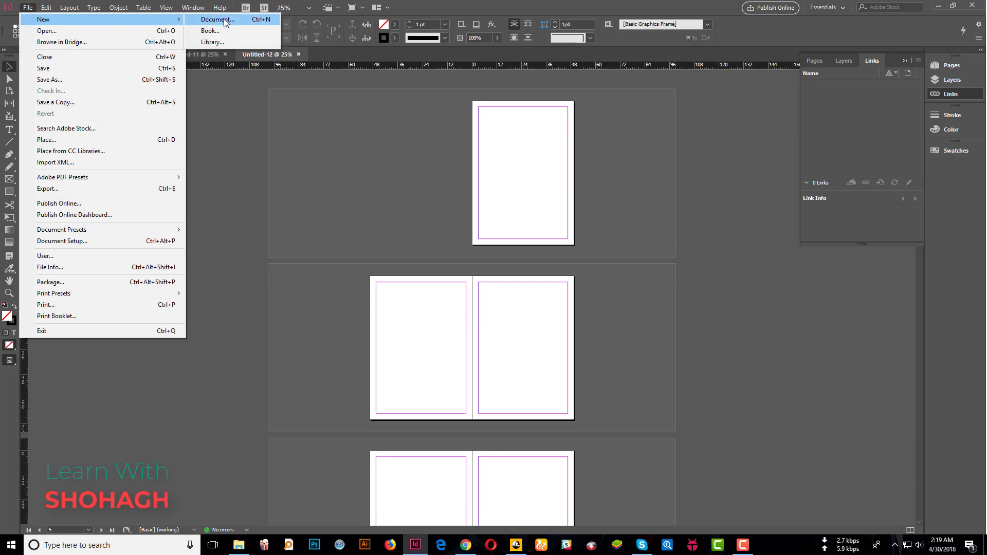
Set Untitled-13 to 50 facing pages starting at 1, with Primary Text Frame on
click(217, 19)
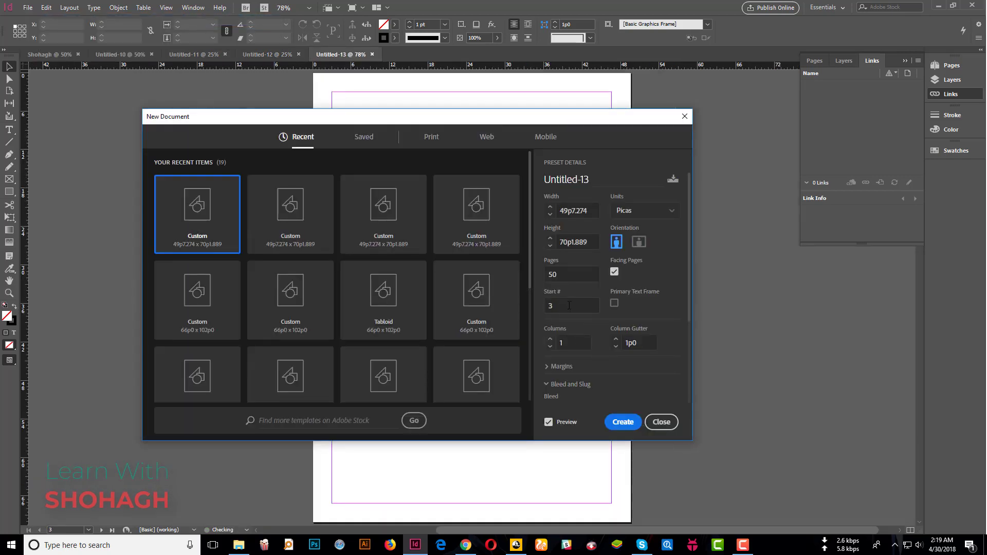
double_click(569, 305)
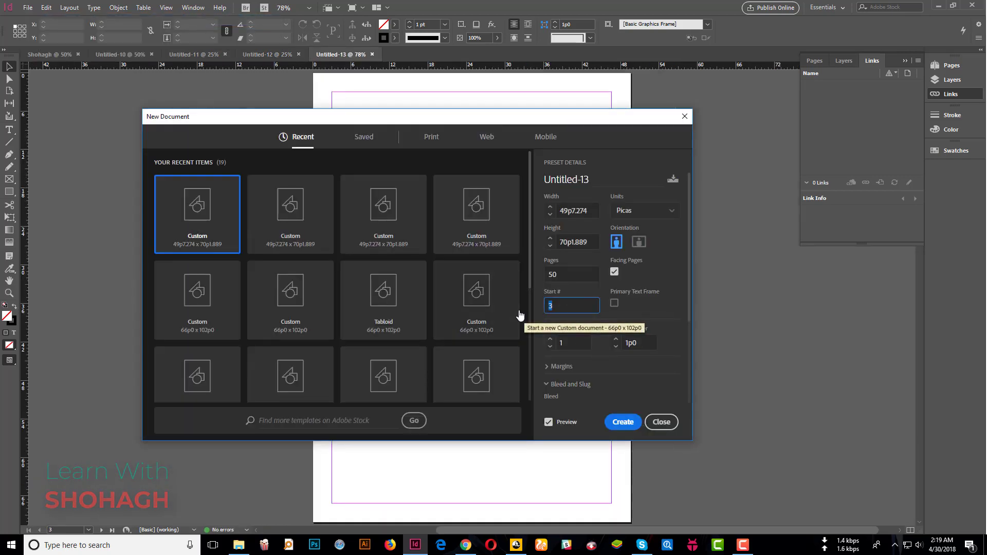
text(1)
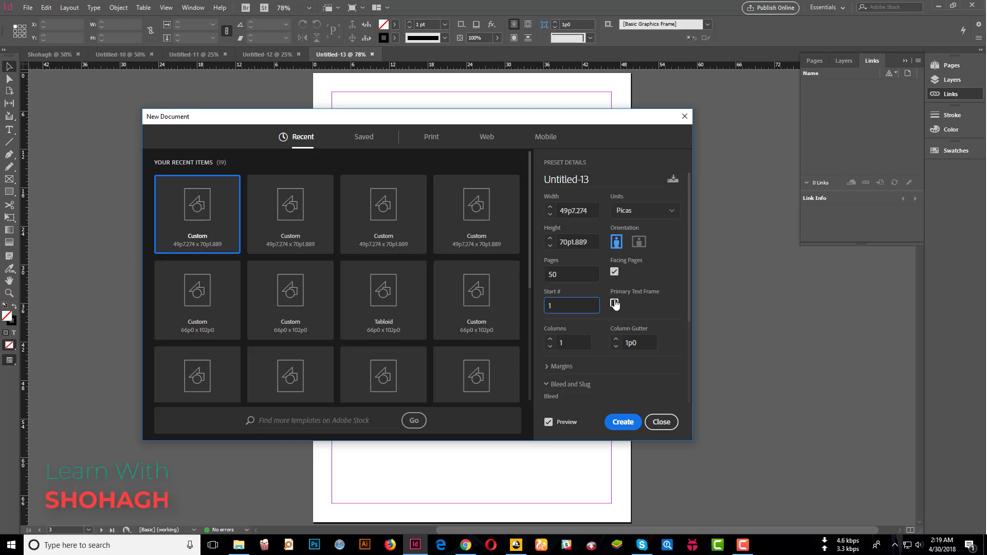
double_click(553, 306)
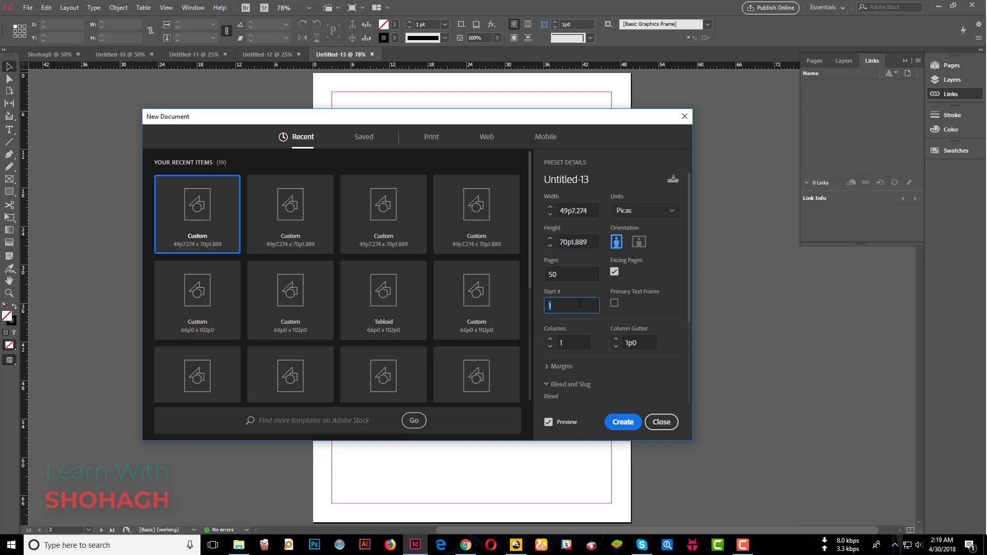
click(615, 303)
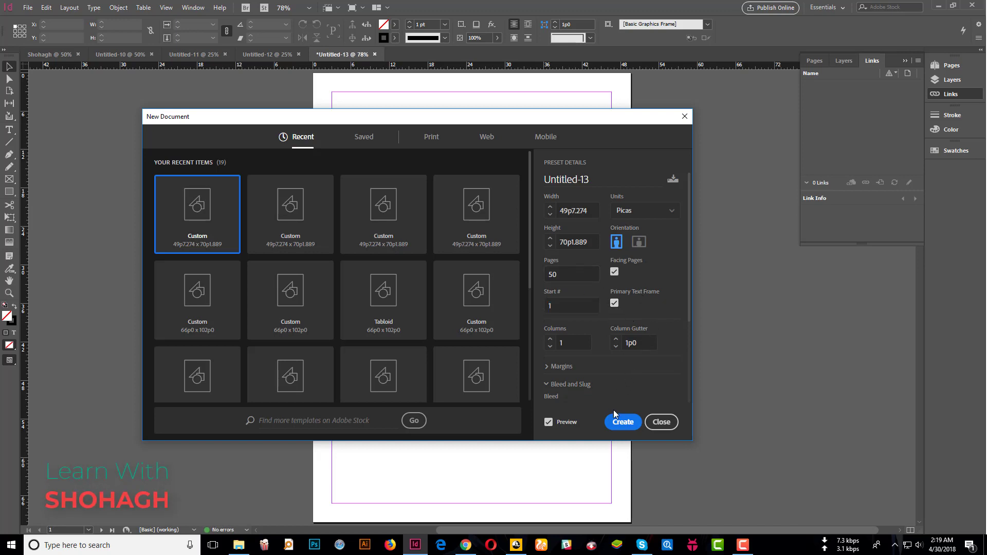
Create the new document, then zoom Untitled-12 to 75% and try the Type and selection tools
click(619, 422)
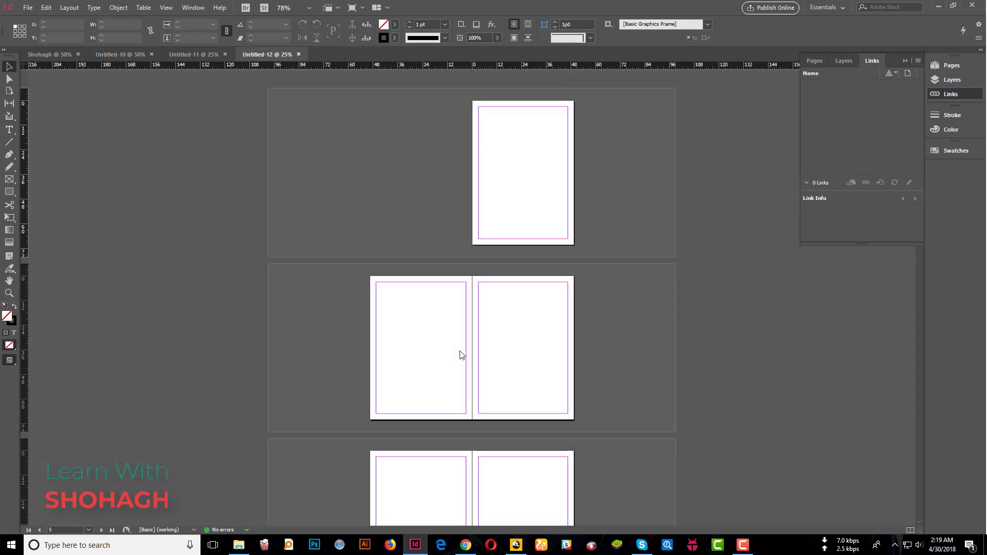
click(268, 54)
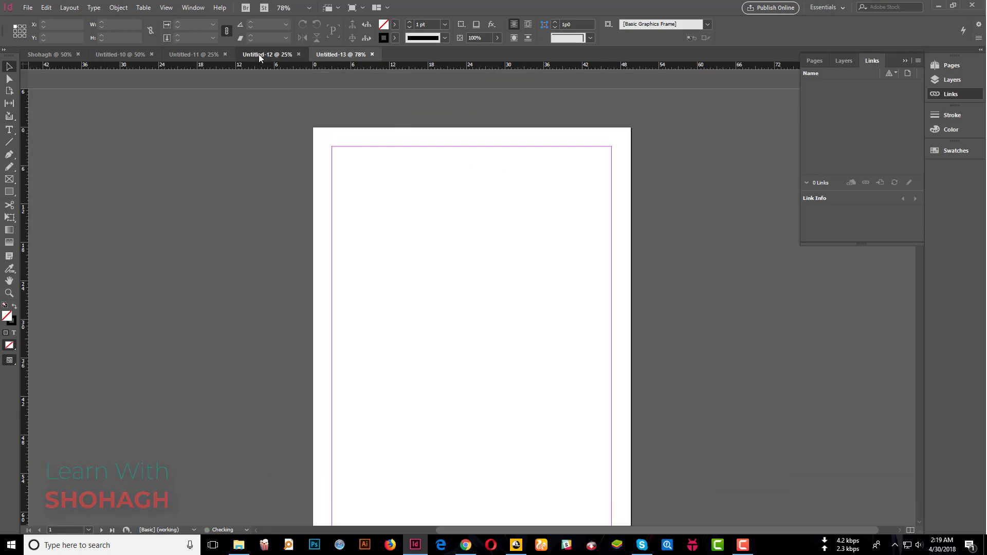
key(ctrl+=)
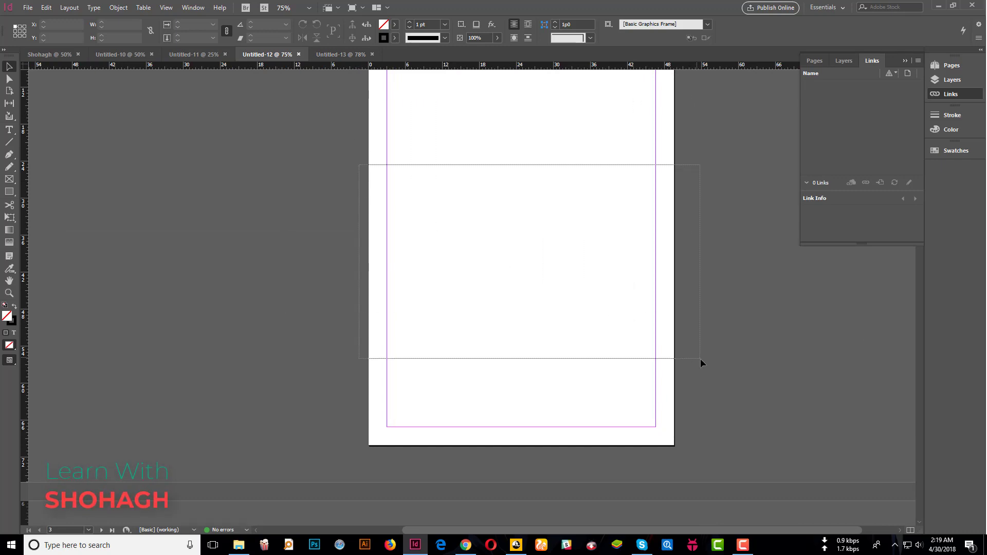
click(10, 129)
key(a)
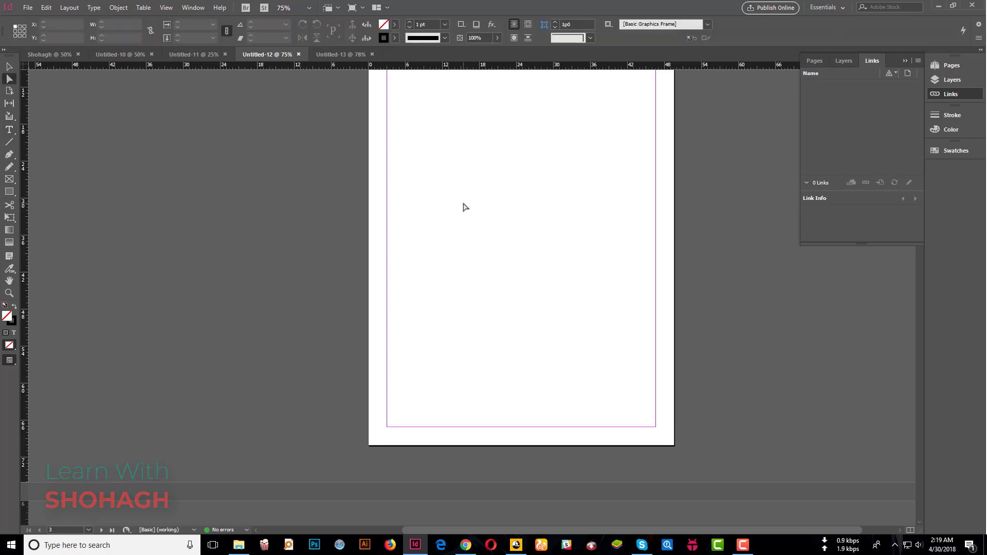
click(9, 66)
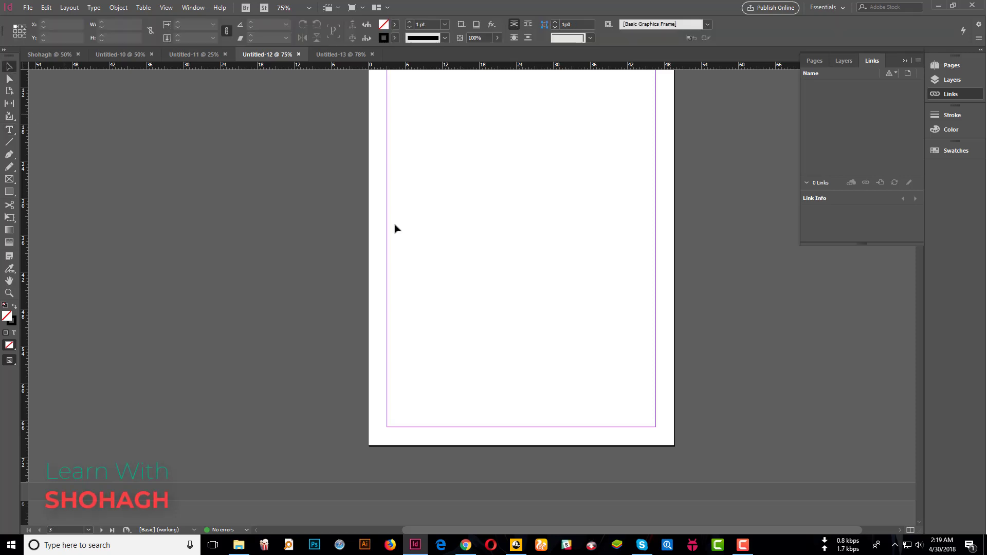
scroll(453, 255, up, 3)
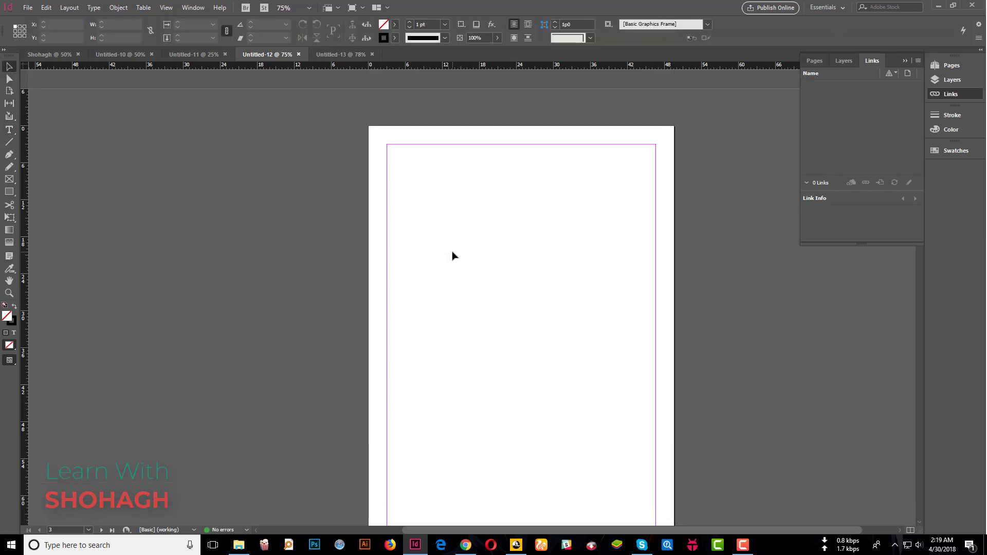
Switch to Untitled-13 and select, then deselect, its page's text frame
click(350, 51)
drag(261, 140, 630, 359)
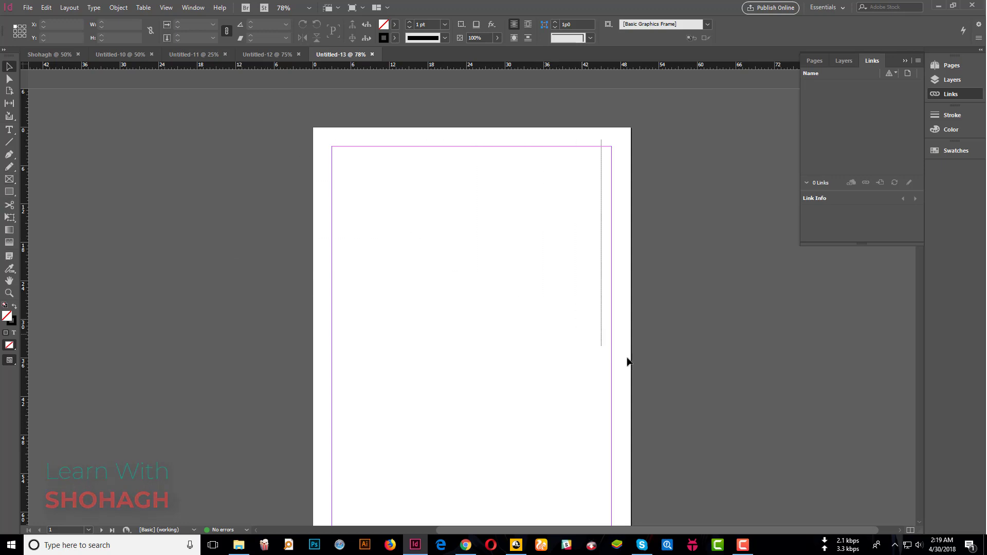
click(263, 179)
drag(321, 173, 616, 269)
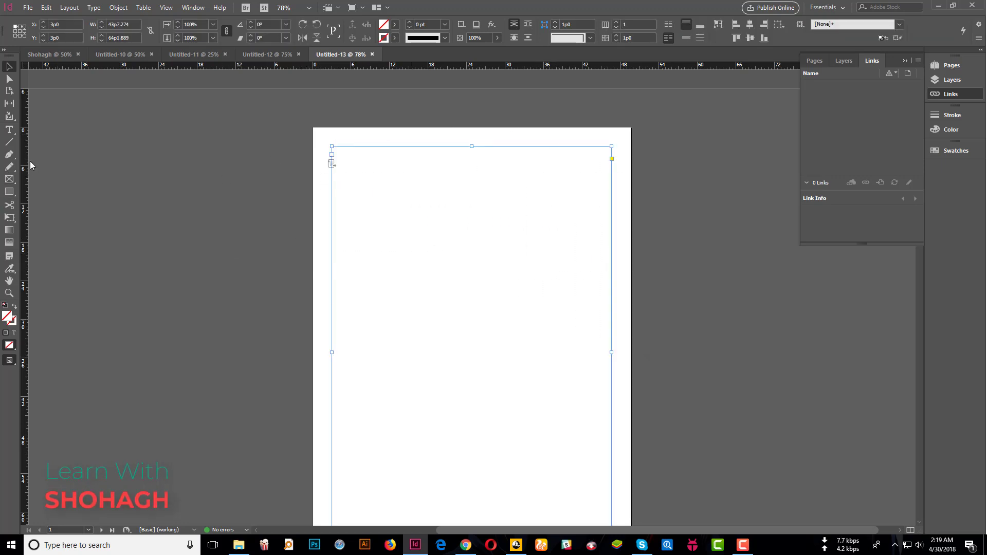
click(46, 143)
Type 'ahahahhahaha' into page 1's text frame and dismiss the overset-text warning without adding pages
click(10, 130)
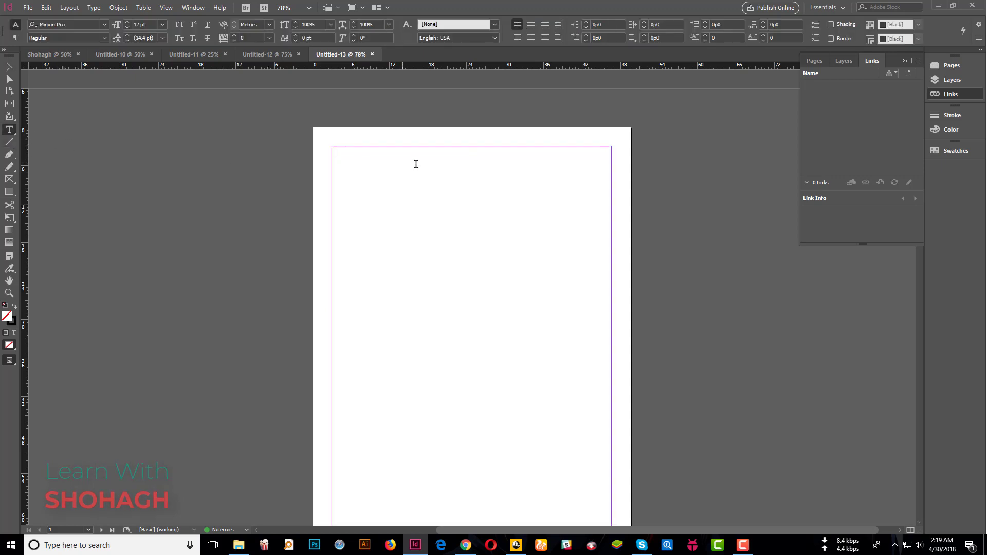
click(415, 172)
text(a)
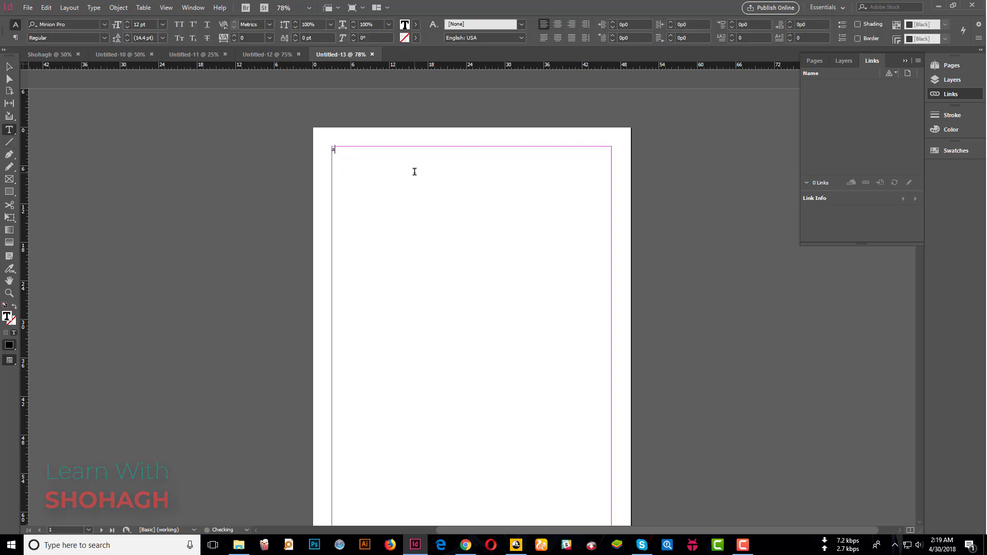
text(hahahhahaha)
click(9, 66)
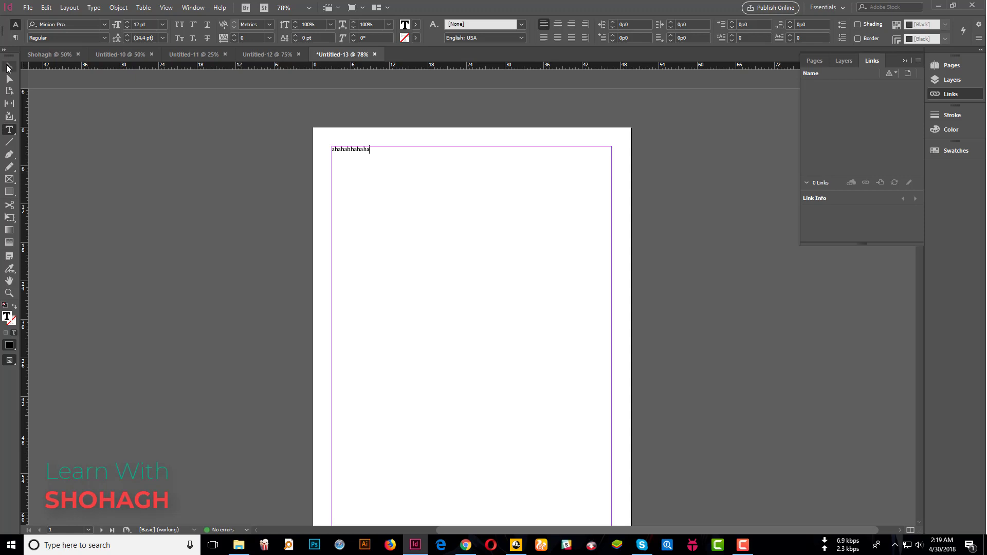
click(576, 291)
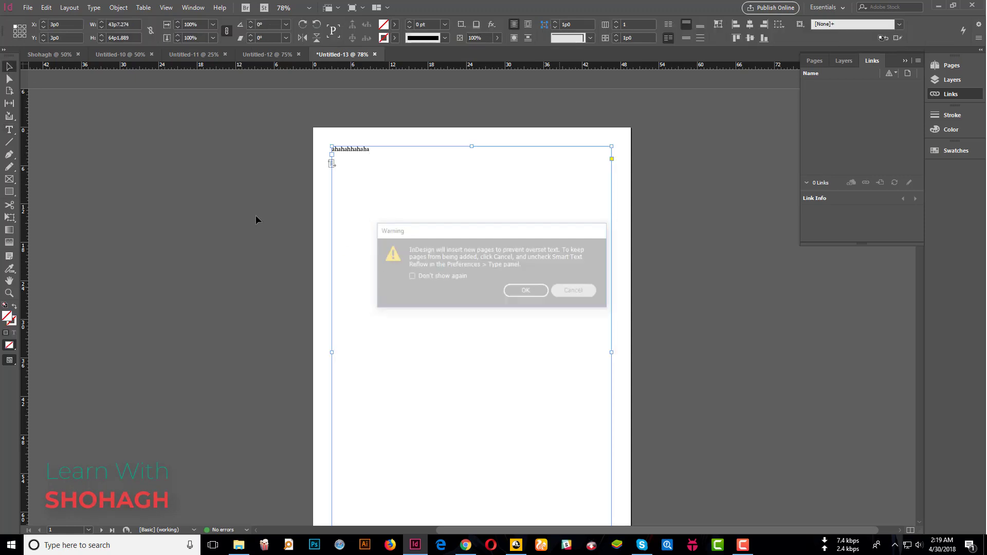
click(46, 7)
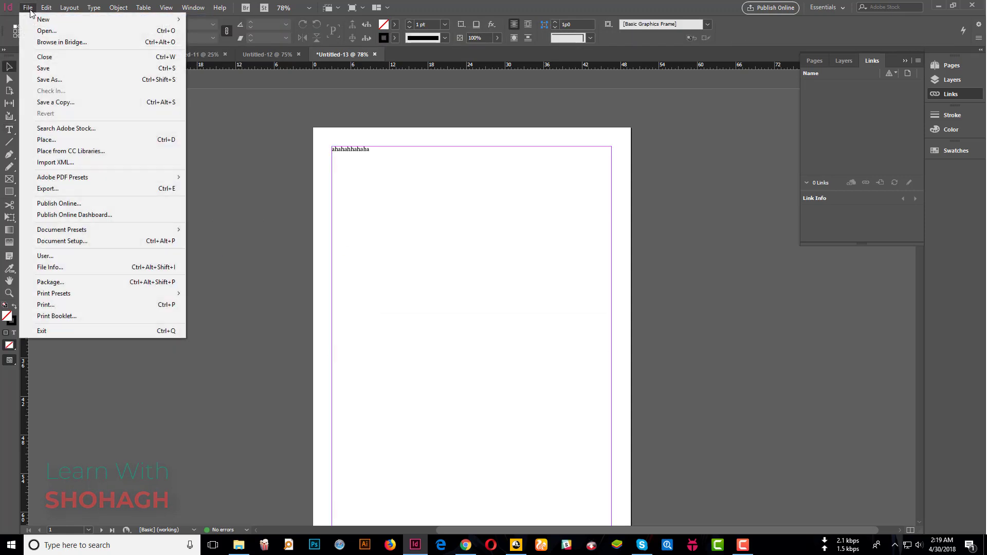
Start a new document from the File menu, then cancel its setup
click(26, 9)
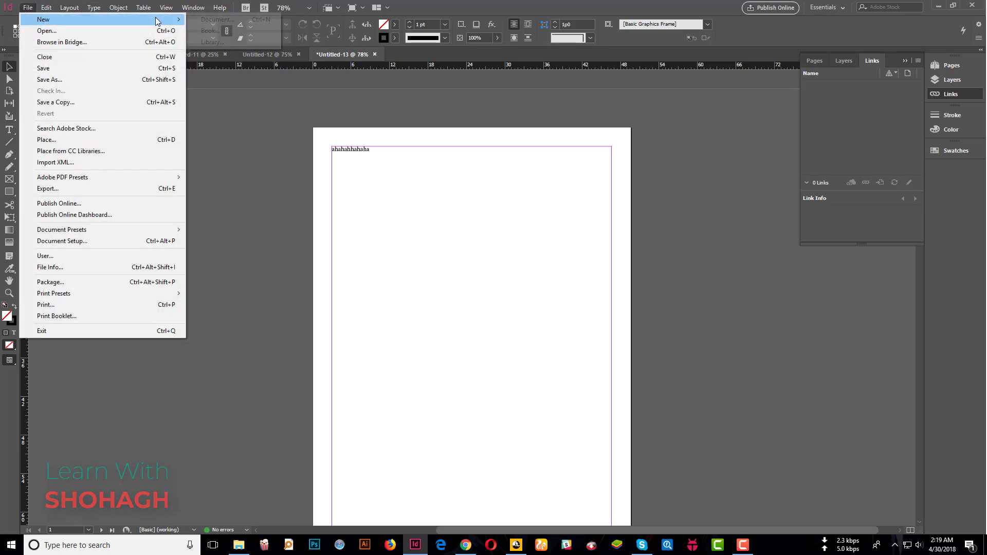
click(206, 20)
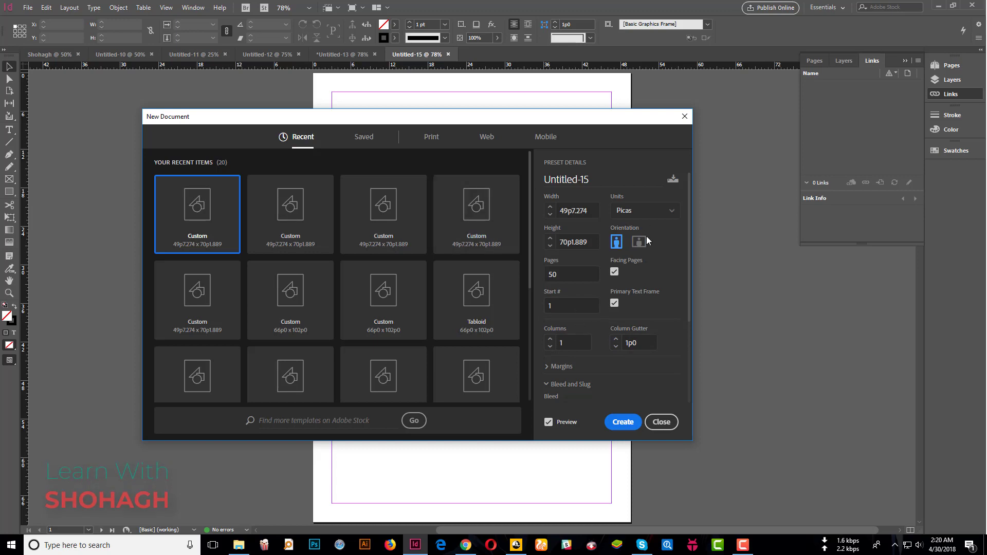
click(654, 426)
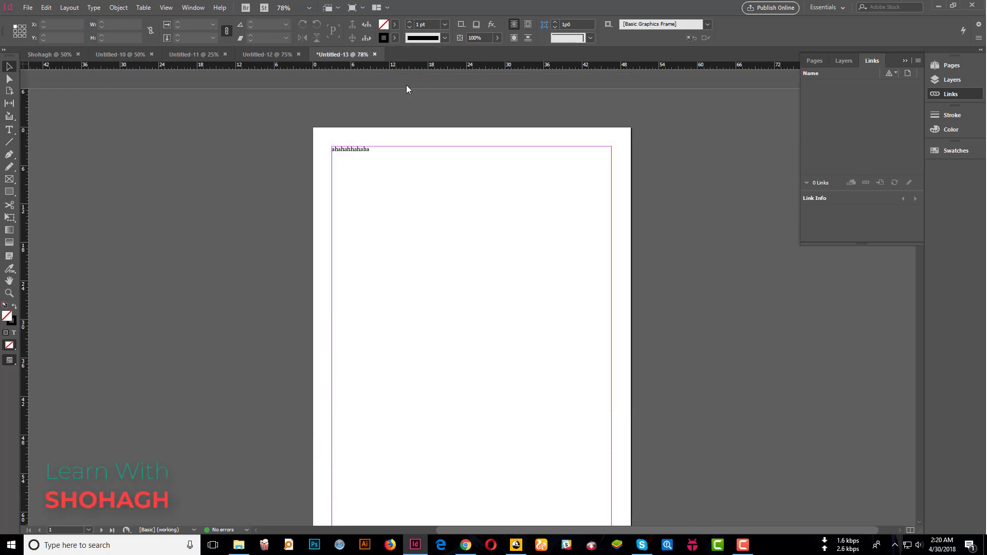
Close Untitled-13 without saving, then close Untitled-12 and Untitled-11
key(ctrl+w)
click(543, 288)
click(298, 55)
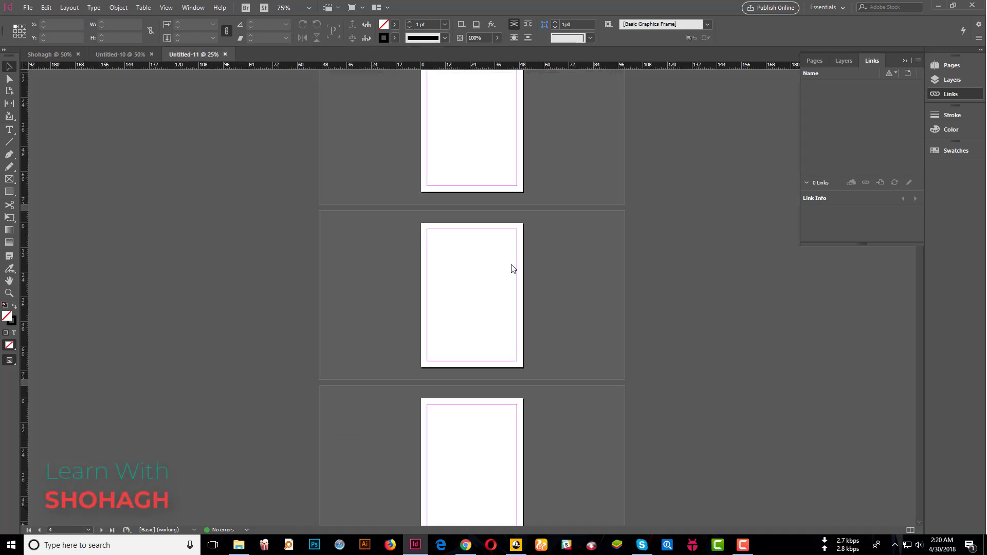
click(225, 55)
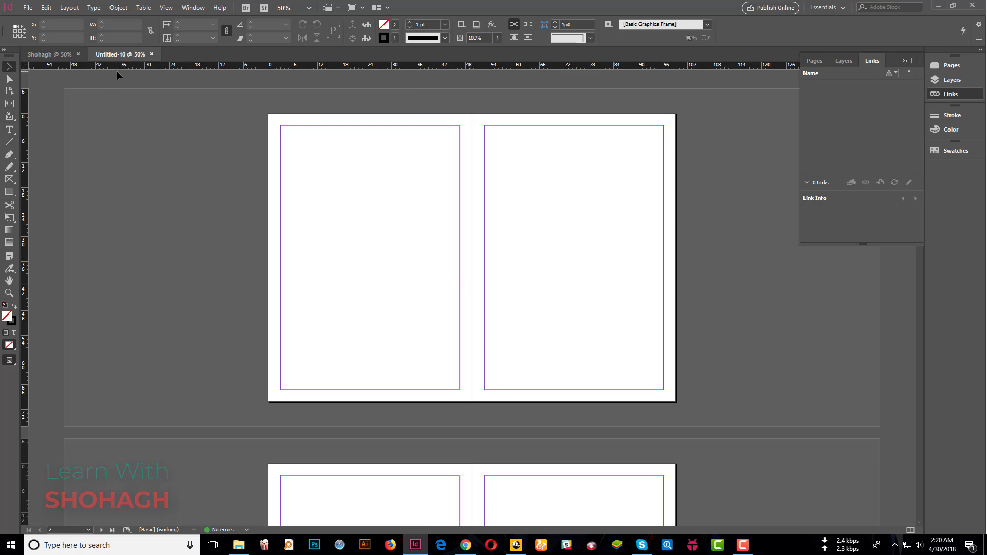
click(28, 8)
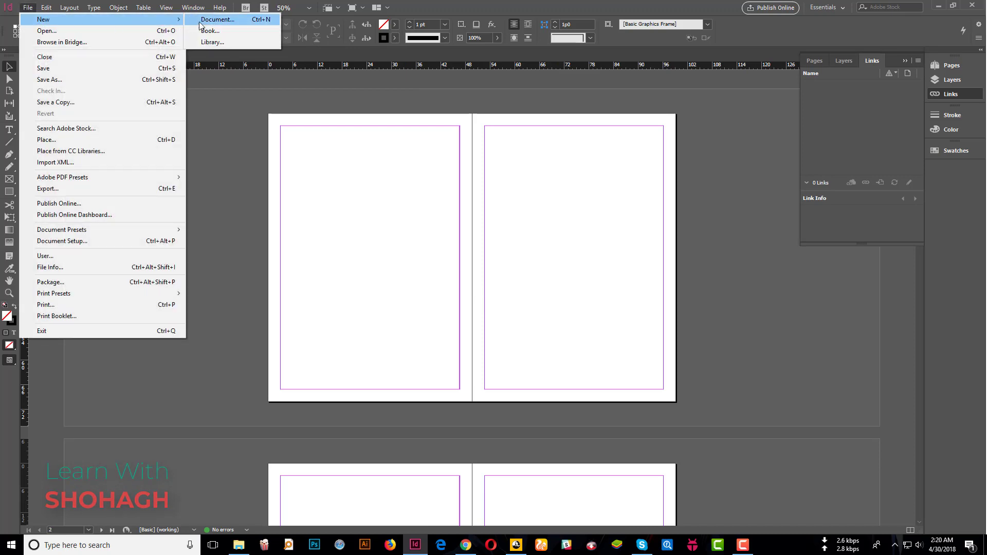
Begin a new document measured in inches, previewing a two-column page layout
click(205, 21)
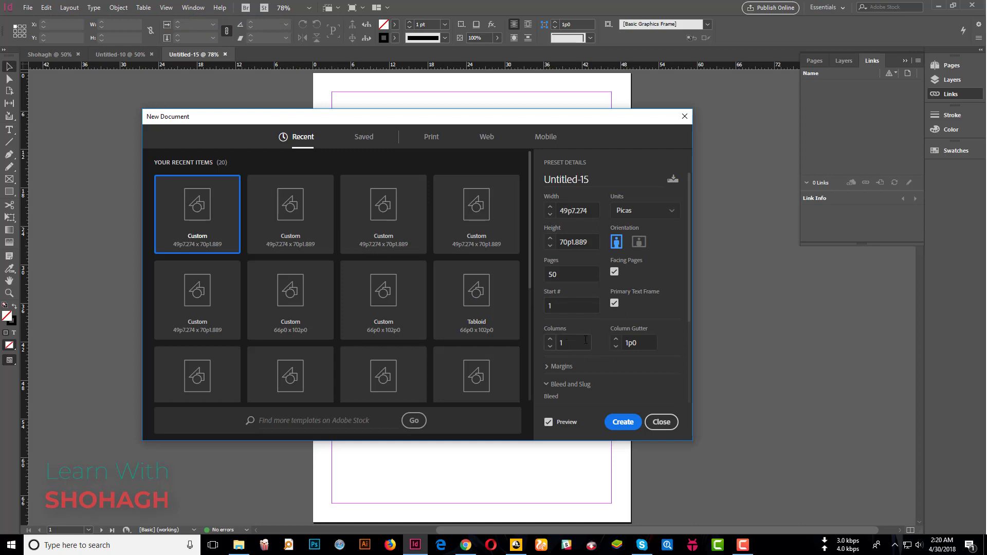
click(637, 215)
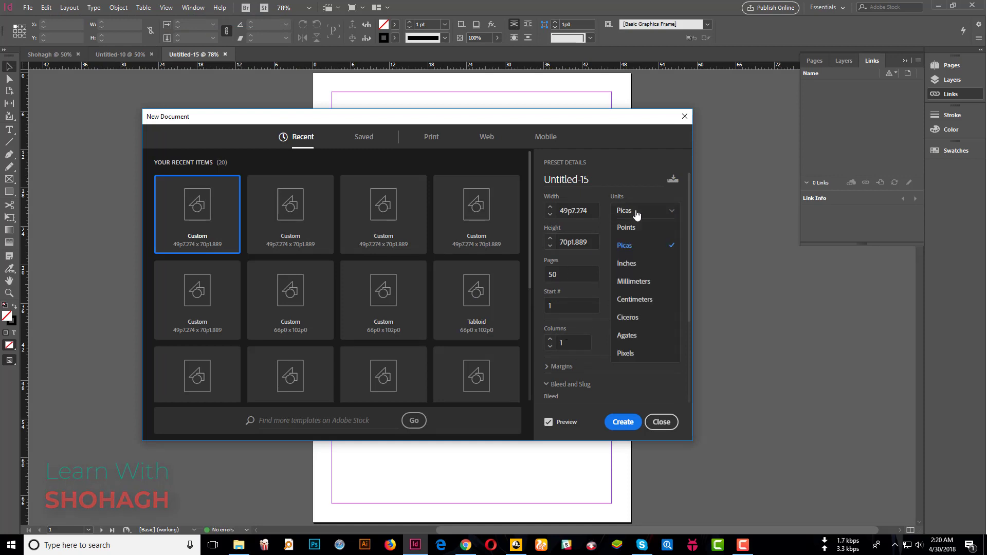
click(627, 263)
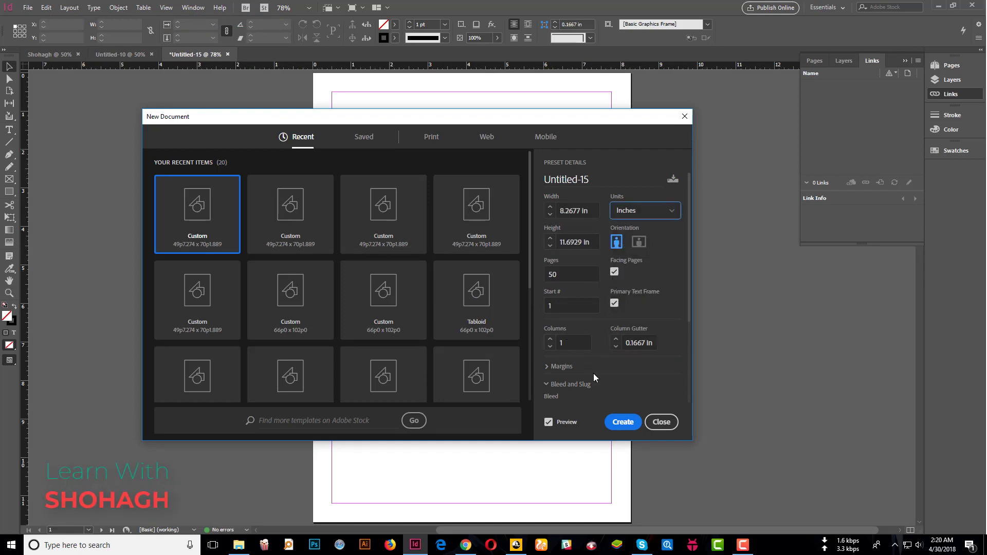
click(581, 342)
mouse_move(338, 117)
mouse_down()
mouse_move(565, 194)
mouse_move(617, 177)
mouse_up()
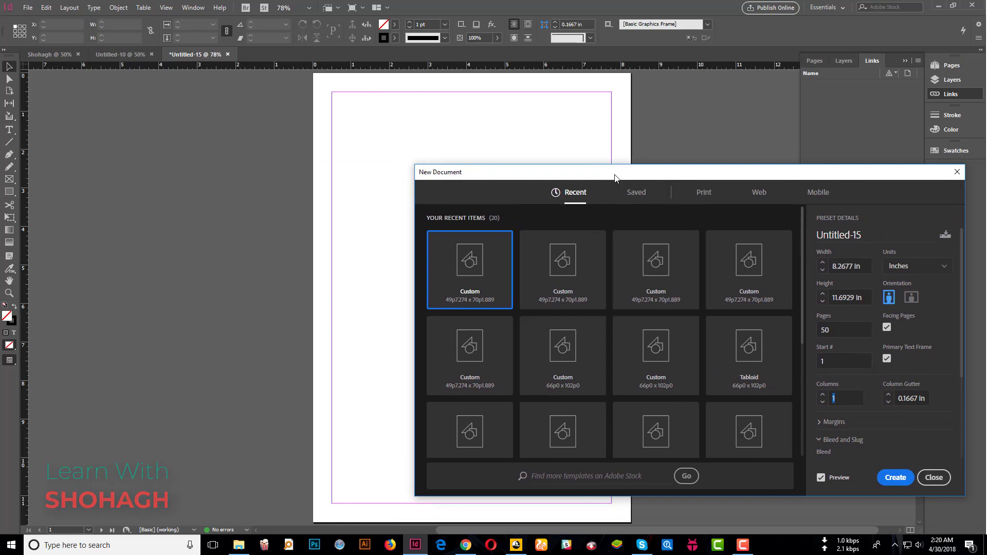
click(852, 397)
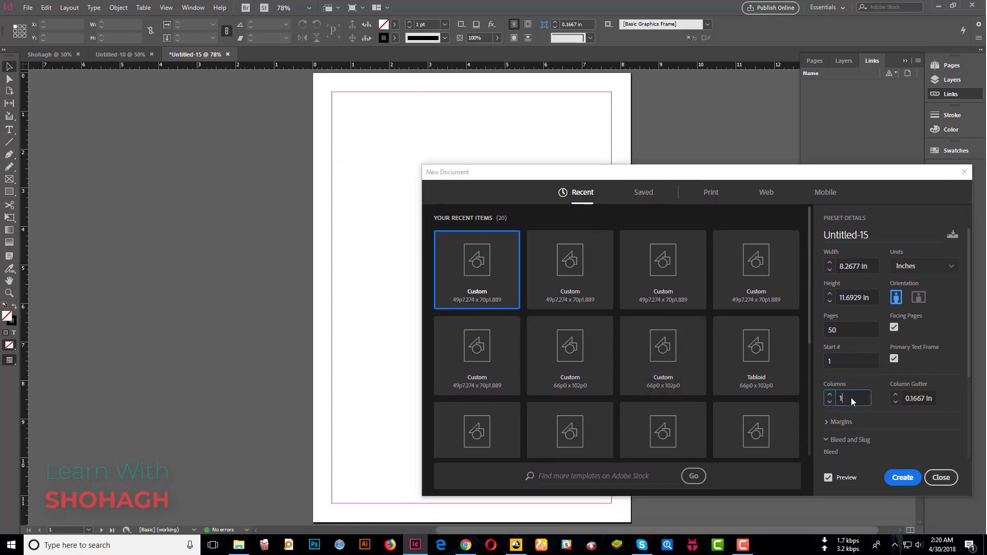
text(2)
click(852, 362)
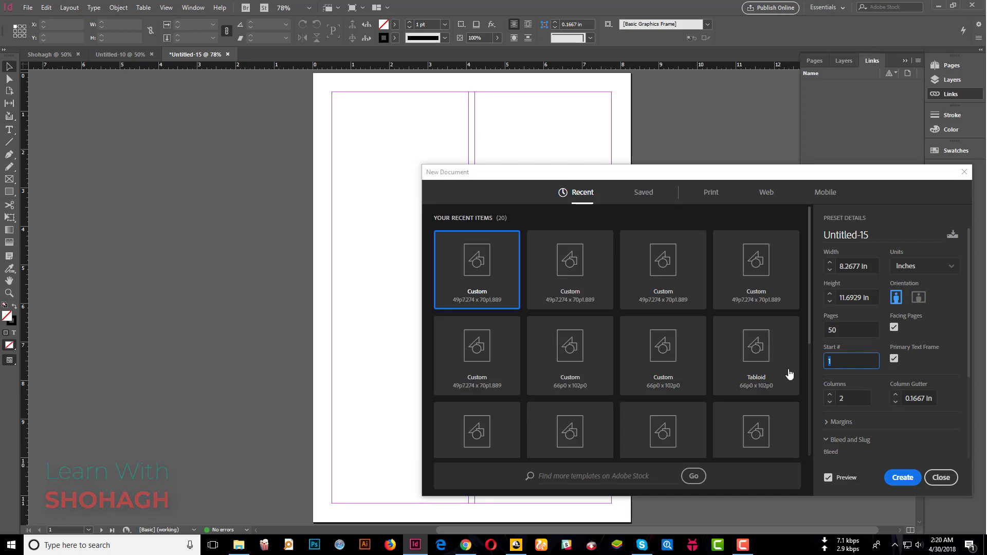
Set 3 columns, create the document, and scroll back up to page 1
click(854, 399)
text(3)
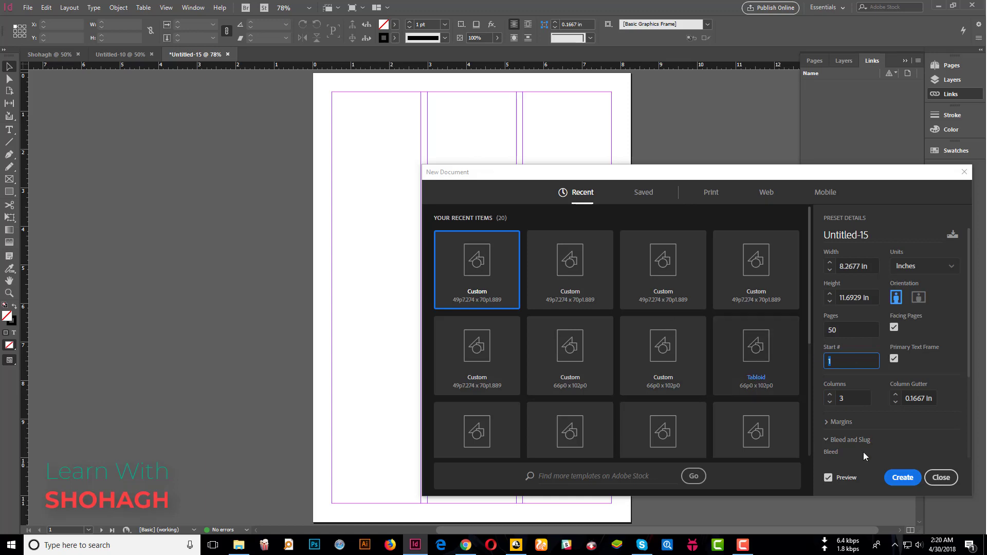
click(902, 477)
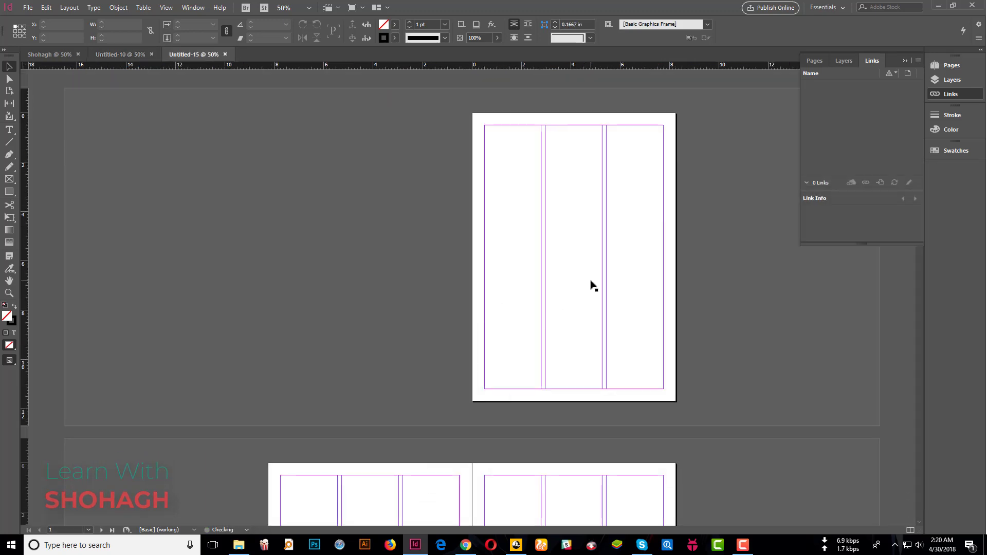
scroll(589, 275, down, 2)
scroll(588, 267, down, 4)
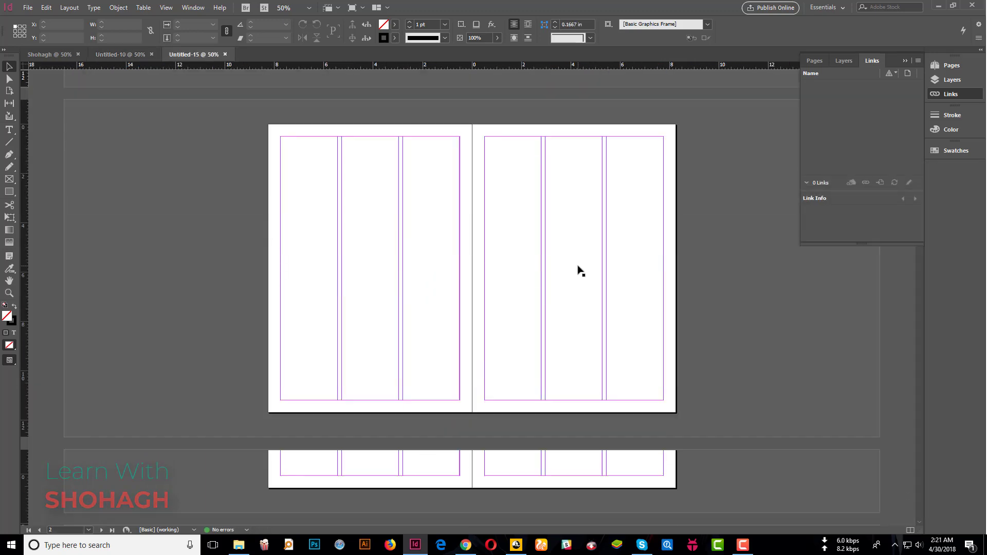
scroll(579, 269, down, 3)
scroll(688, 280, up, 4)
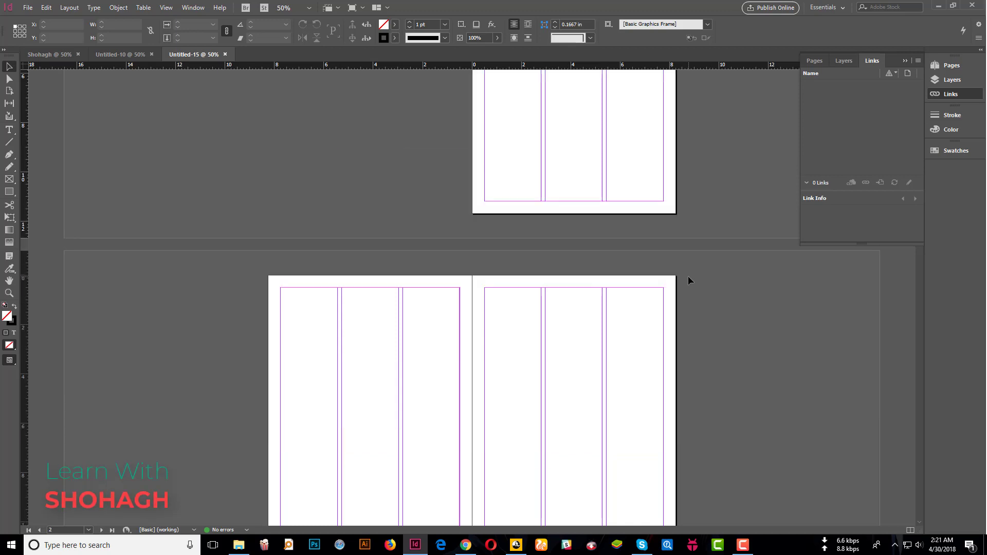
scroll(687, 280, up, 4)
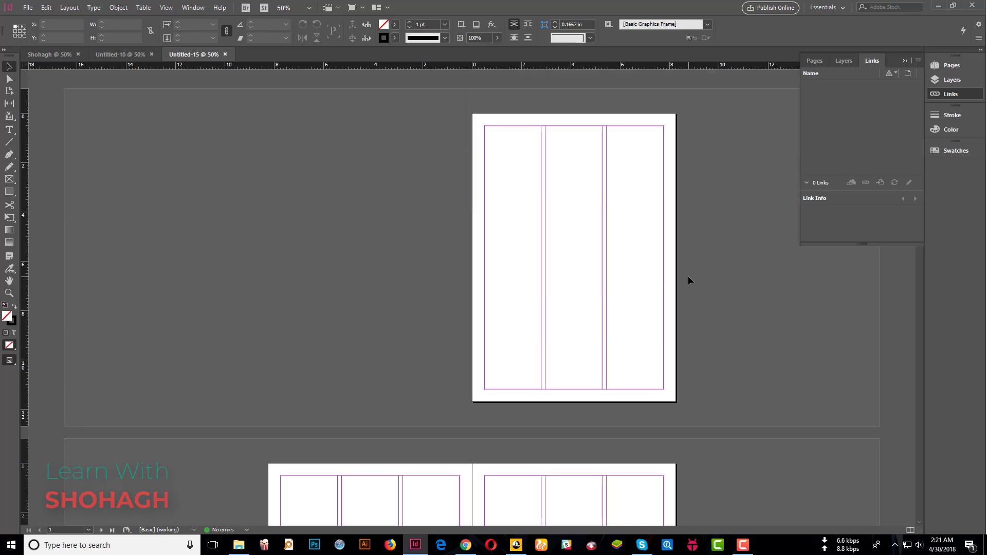
click(28, 8)
Start another new document and switch its units to inches
click(225, 21)
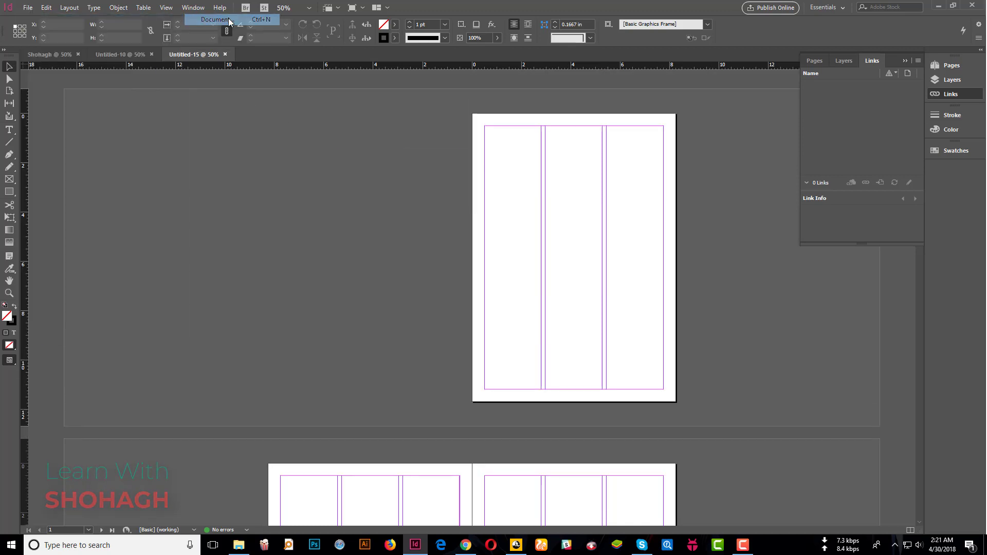
drag(574, 167, 436, 181)
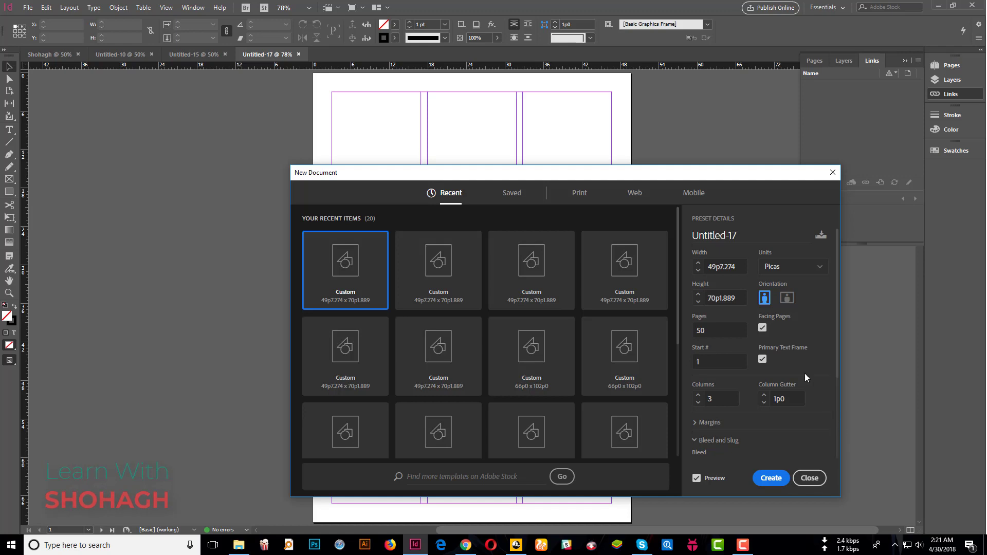
click(787, 268)
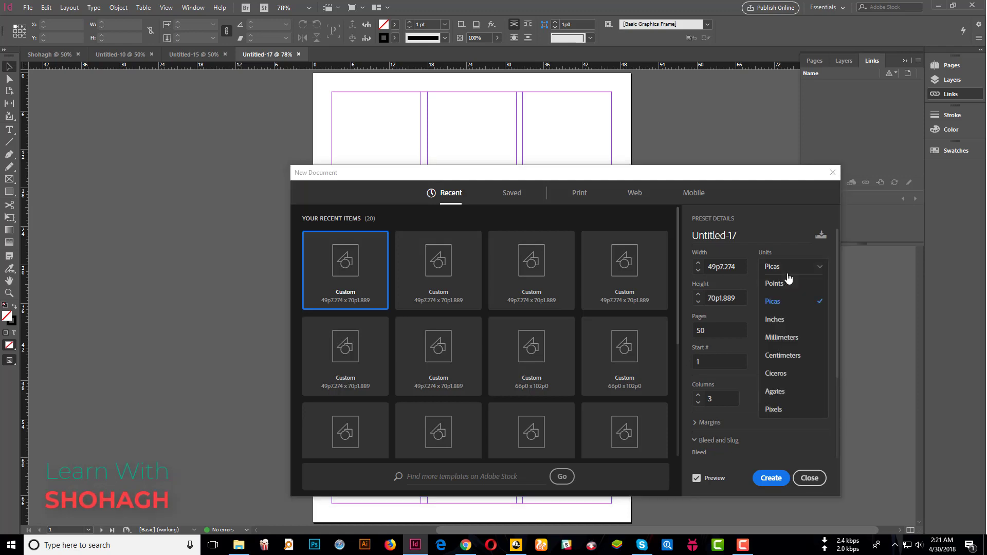
click(776, 319)
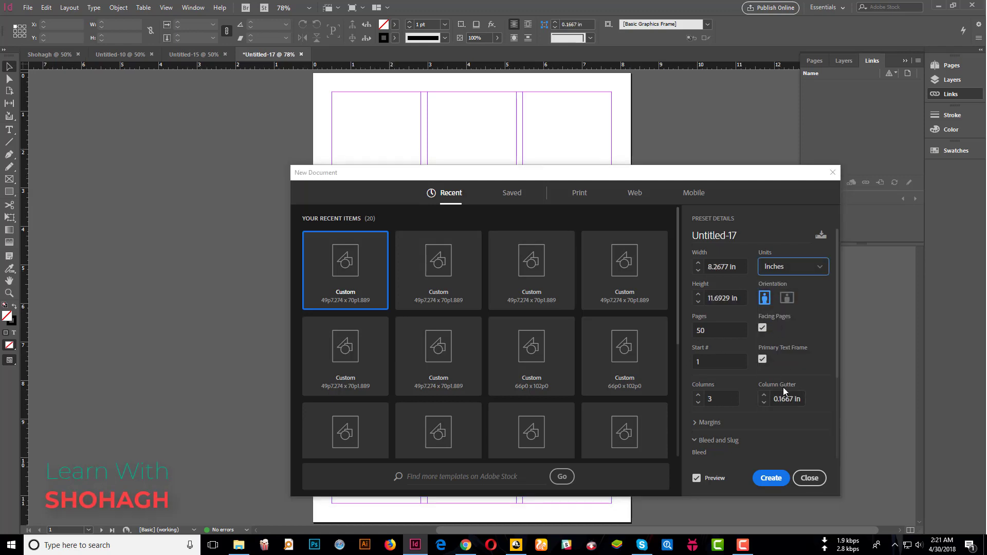
click(769, 253)
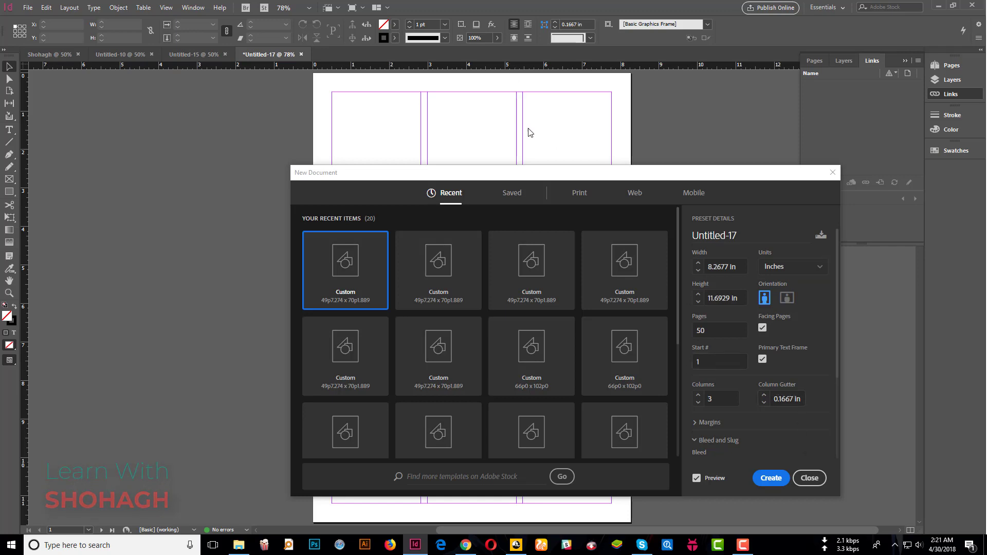
Try column gutter values of 2 in and then 1.75 in
double_click(792, 401)
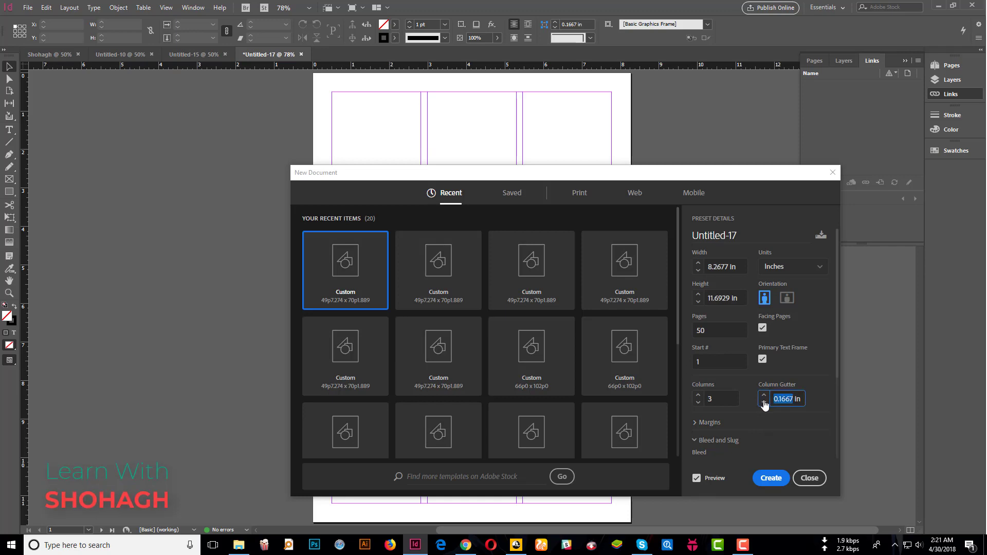
text(2)
key(shift+Tab)
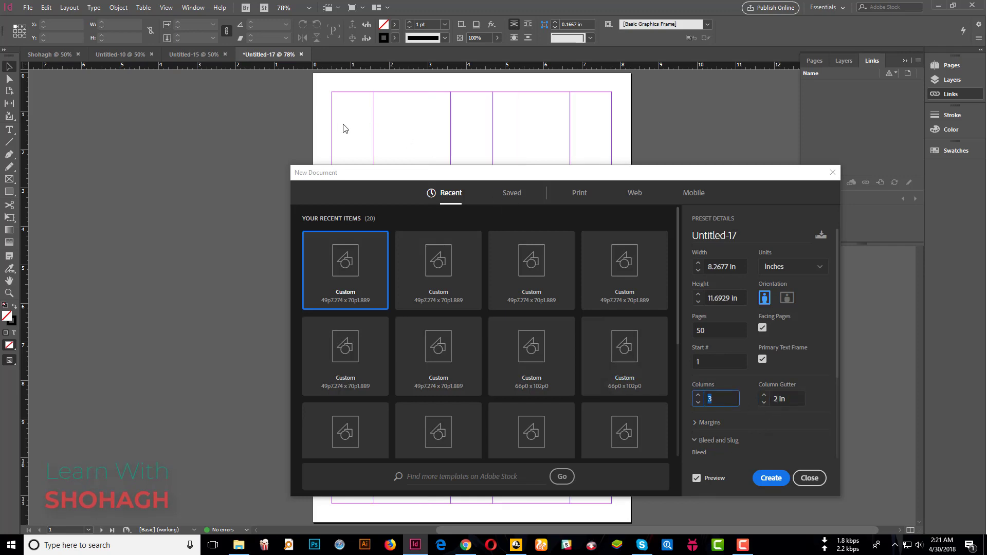
double_click(791, 400)
text(1.75)
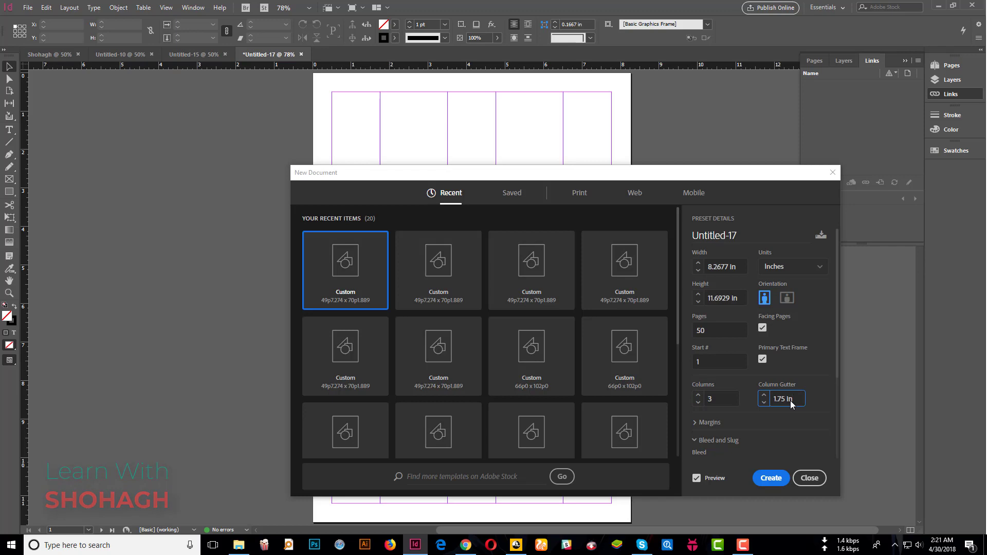
Step the gutter down to 0.375 in, then apply the recent 66p0 x 102p0 custom preset
key(Down)
key(Down)
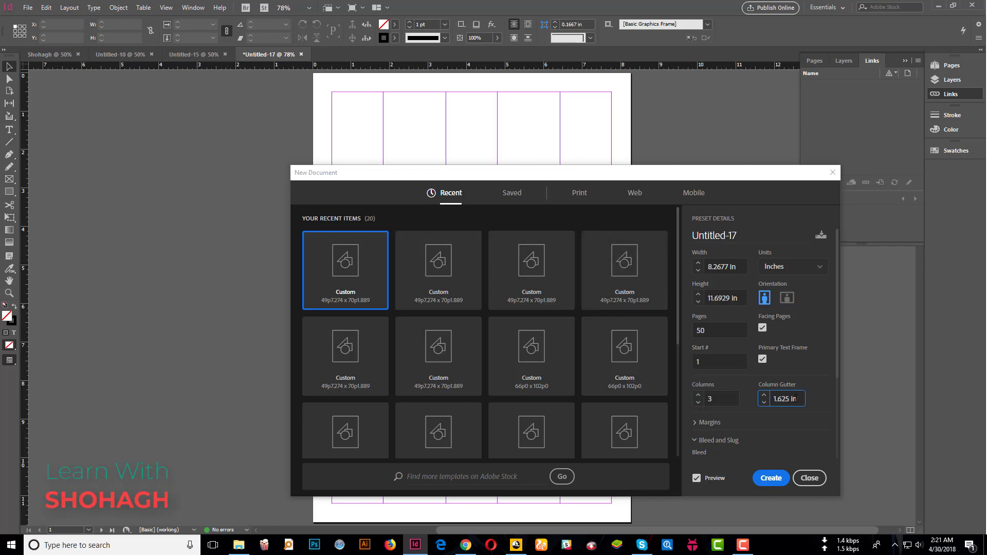
key(Down)
key(Down)
key(Down)
key(Down)
key(Down)
key(Down)
key(Down)
key(Down)
key(Down)
key(Down)
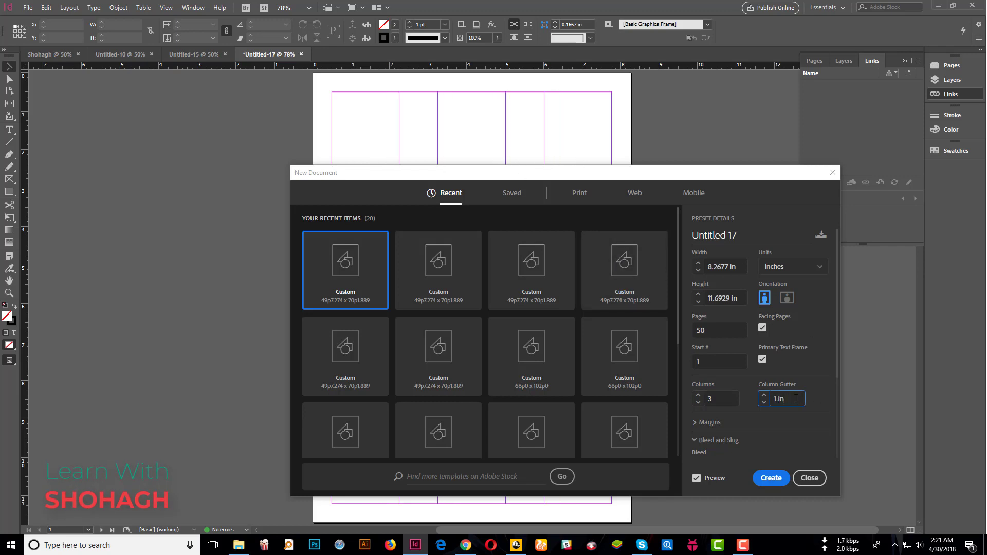
key(Down)
scroll(513, 234, down, 5)
key(Down)
key(Down)
key(Down)
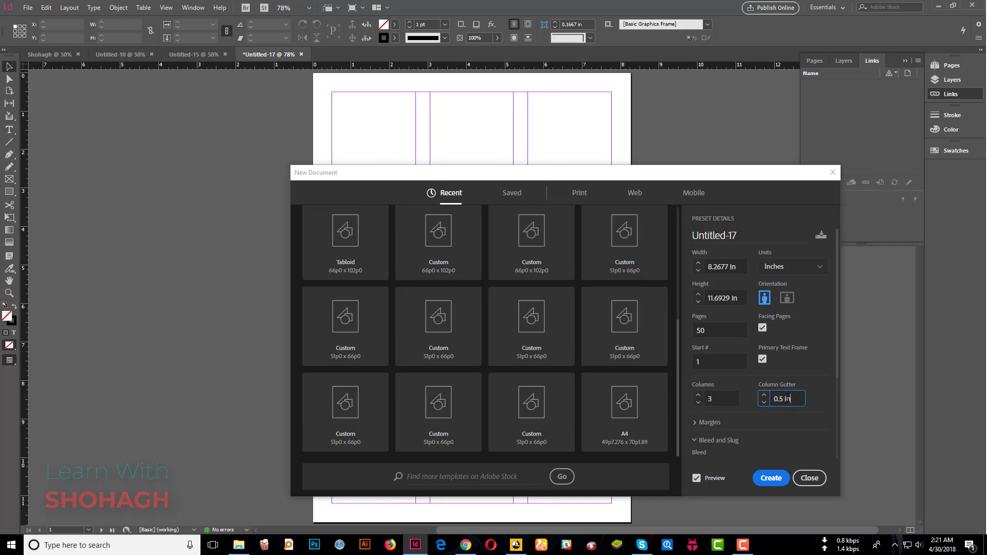
key(Down)
key(Down)
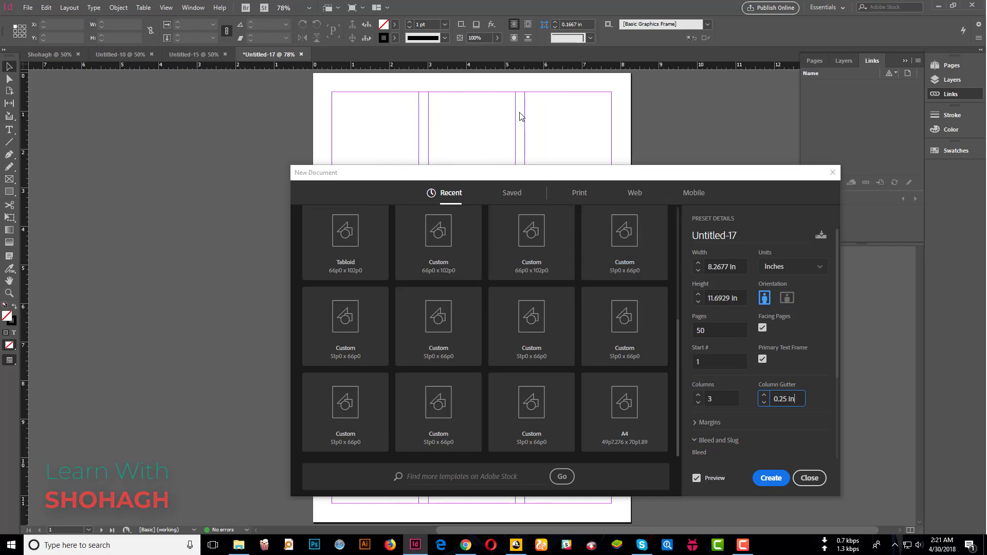
key(Up)
key(Up)
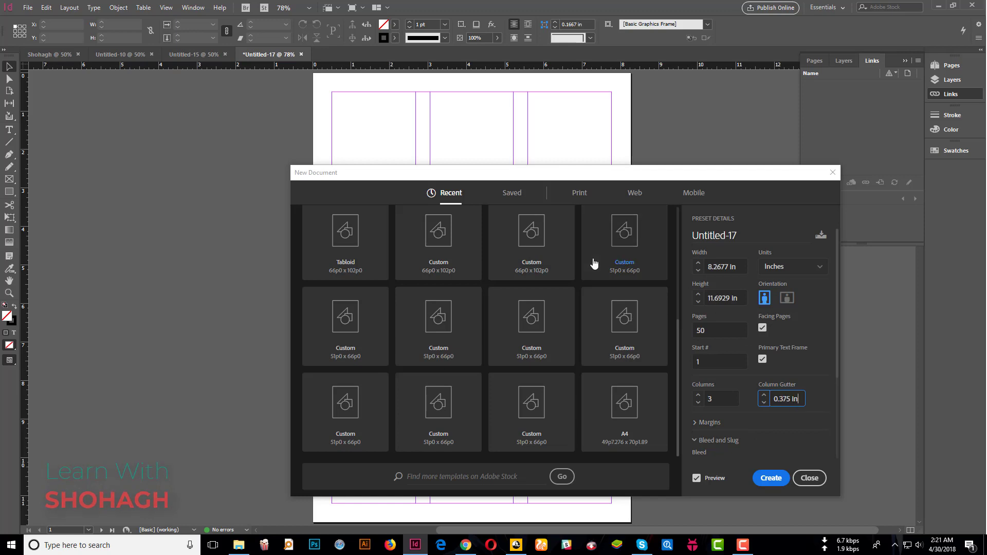
click(525, 245)
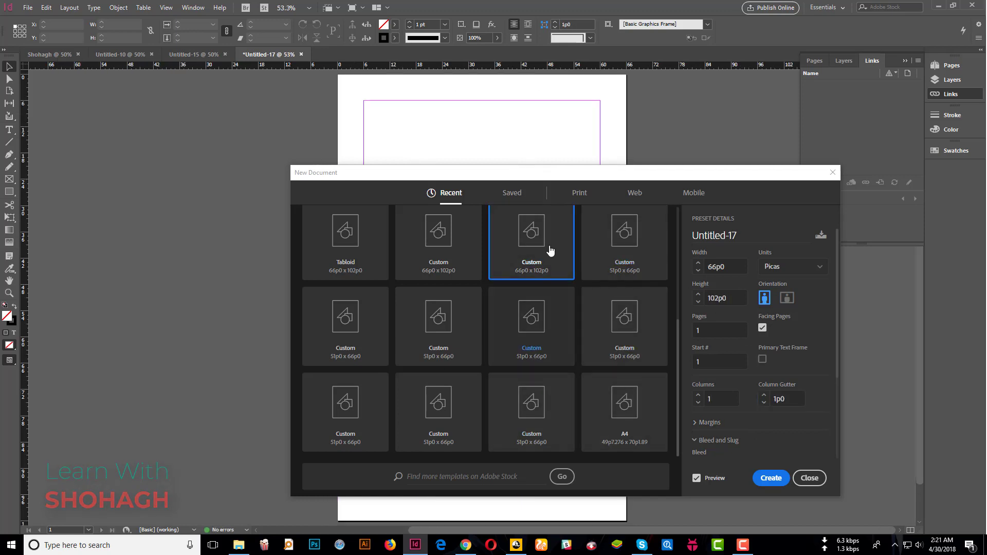
Choose the A4 print preset with inches as the units (8.2677 × 11.6929 in)
click(579, 194)
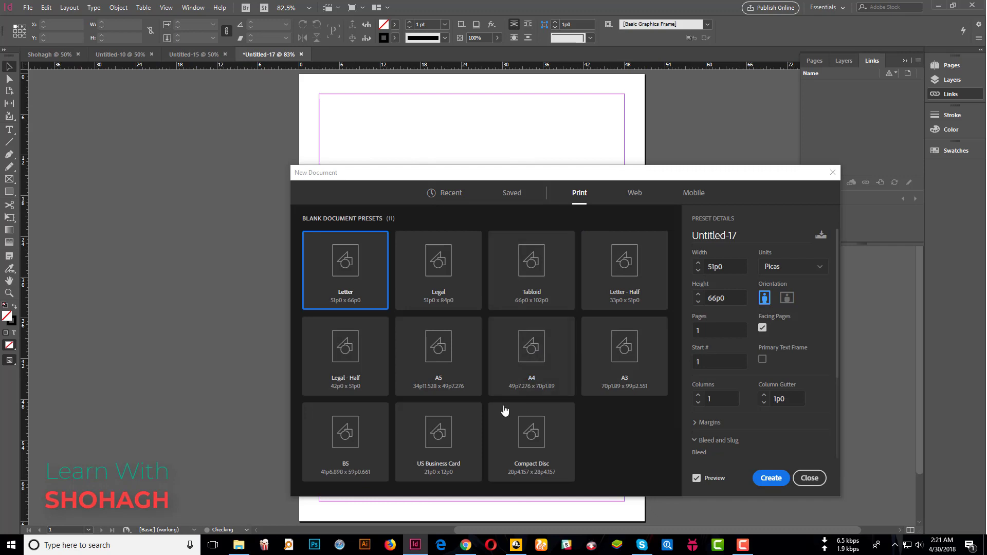
click(522, 364)
click(789, 267)
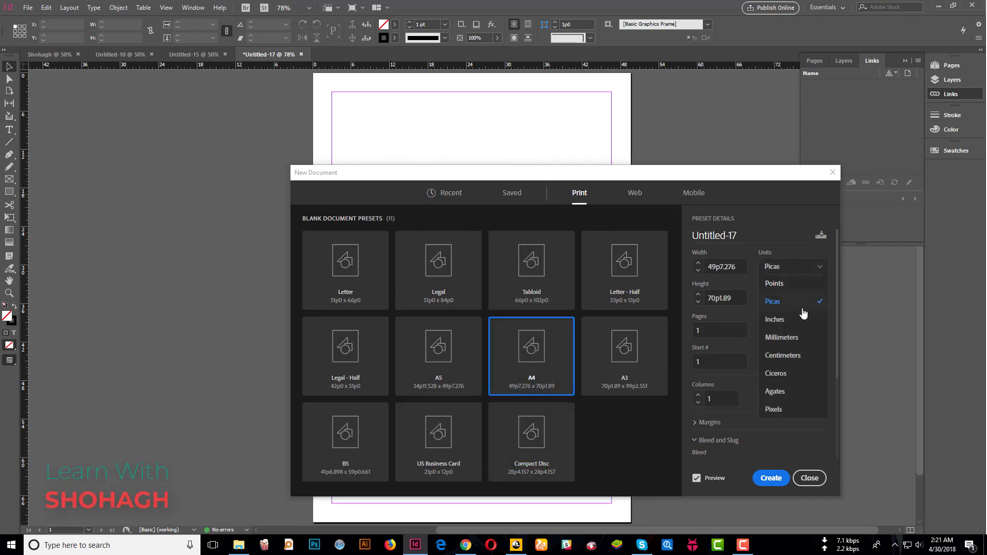
click(776, 320)
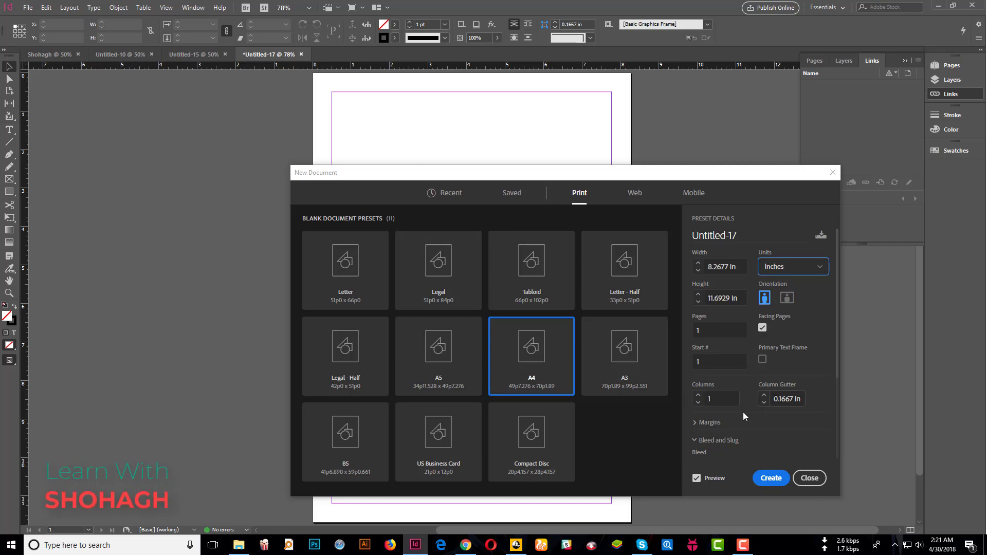
click(719, 396)
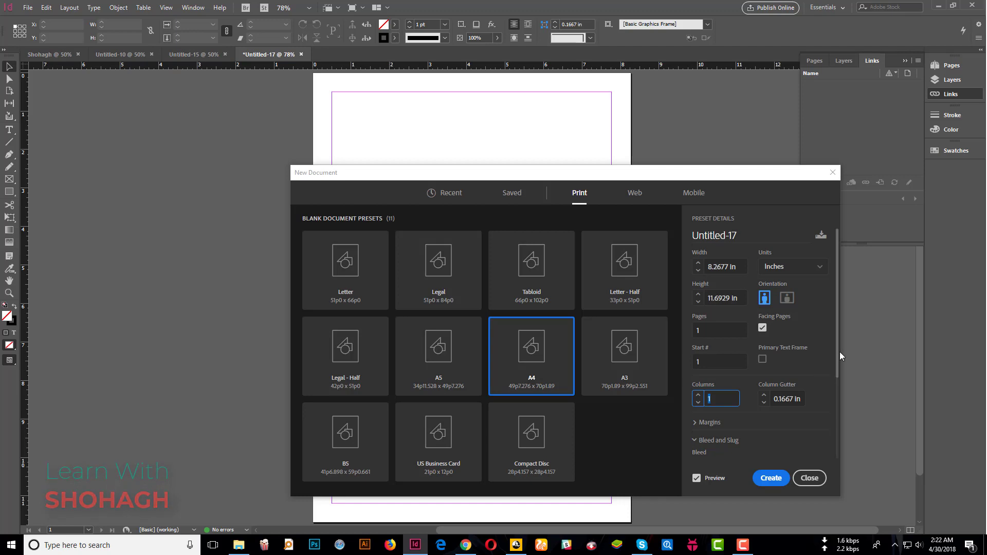
Scroll to Bleed and Slug, leave all values at 0 in, and collapse the section
drag(839, 352, 839, 407)
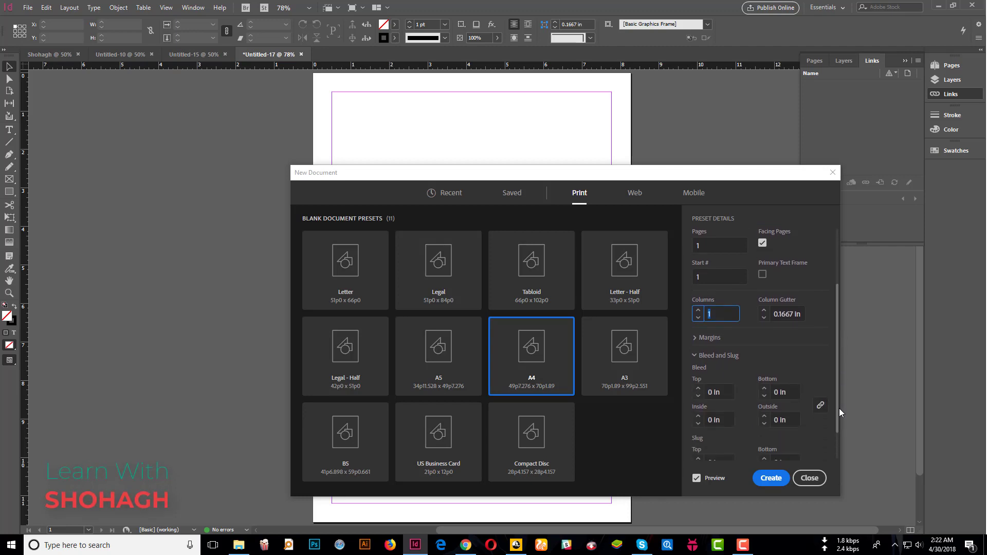
drag(839, 407, 838, 433)
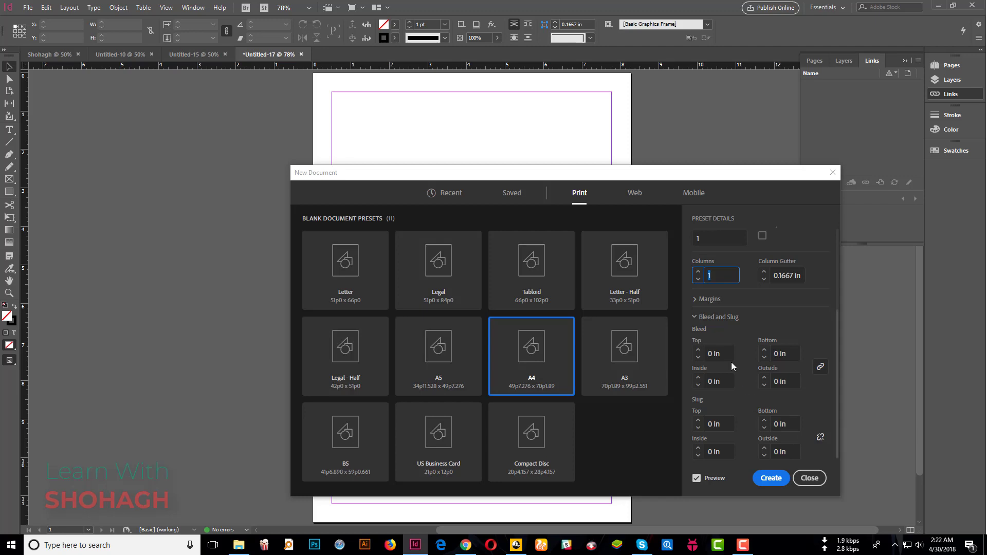
click(693, 317)
click(692, 316)
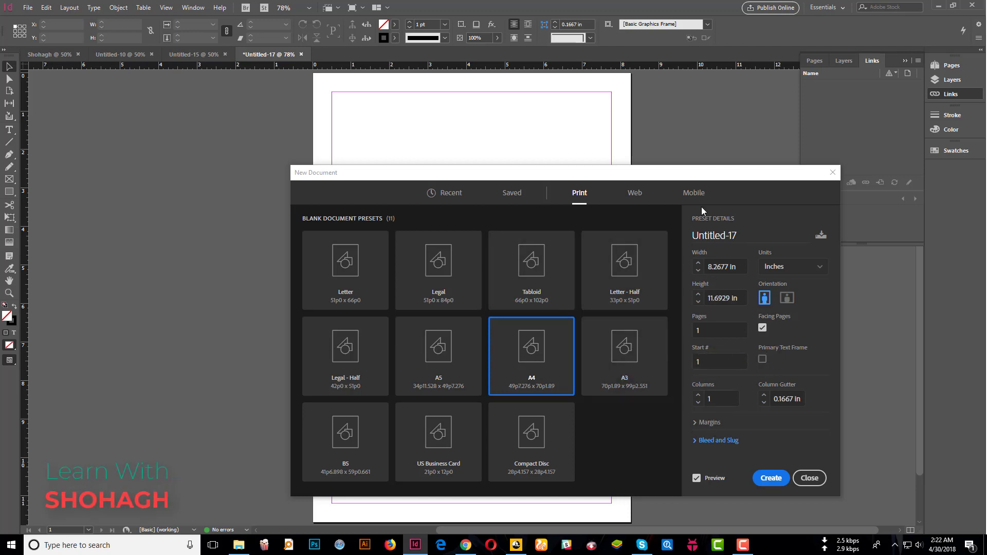
Expand Margins, unlink them, and try a 1 in top margin
click(694, 422)
scroll(771, 432, down, 1)
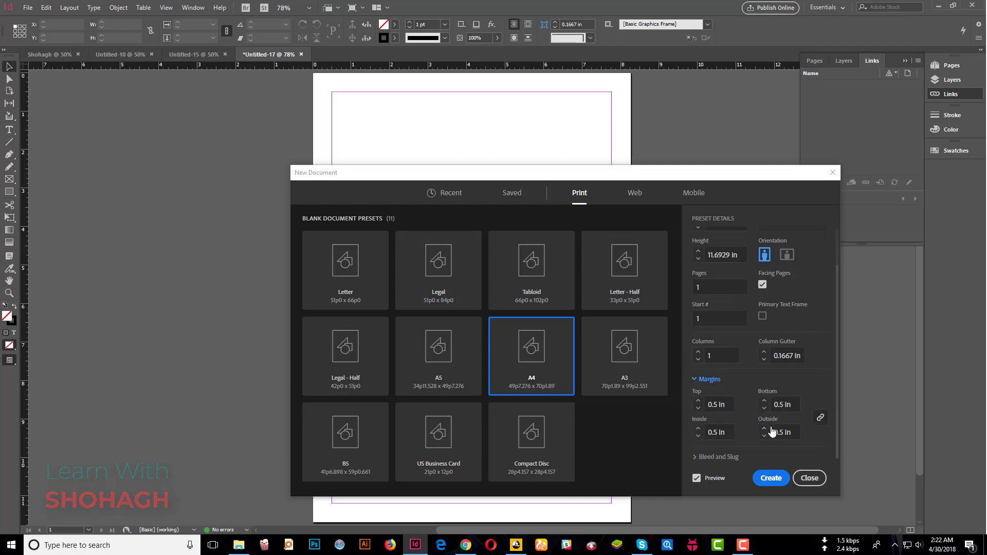
click(822, 418)
click(821, 420)
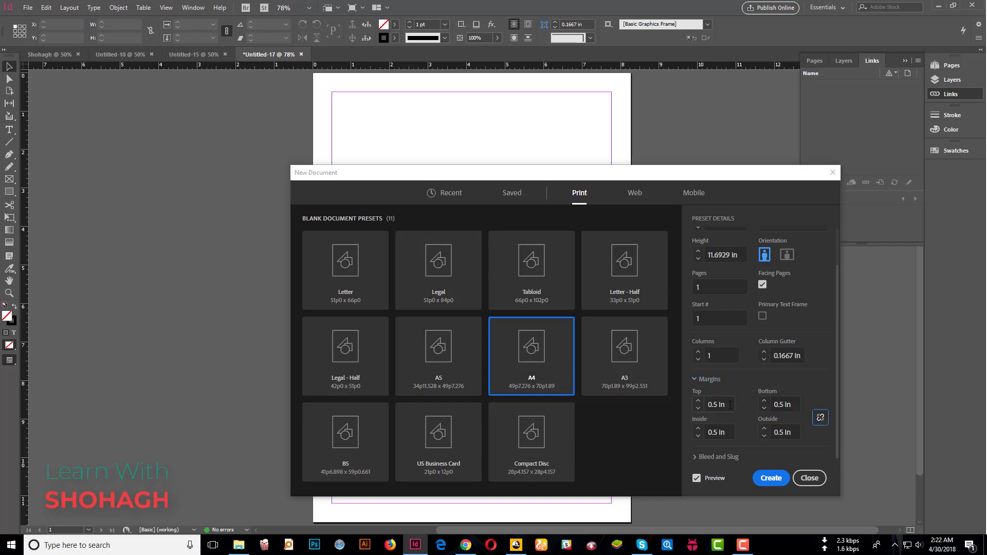
drag(730, 405, 688, 407)
text(1)
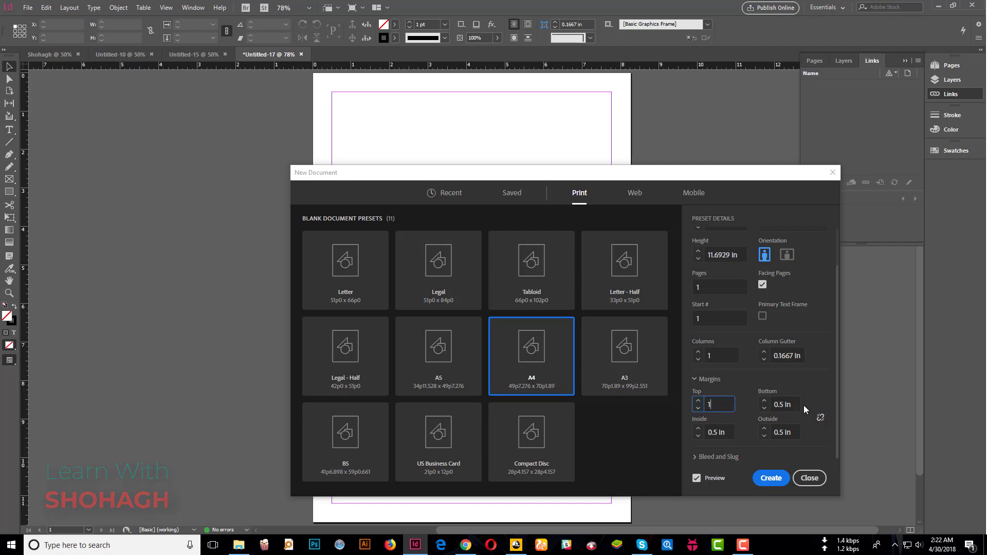
key(Tab)
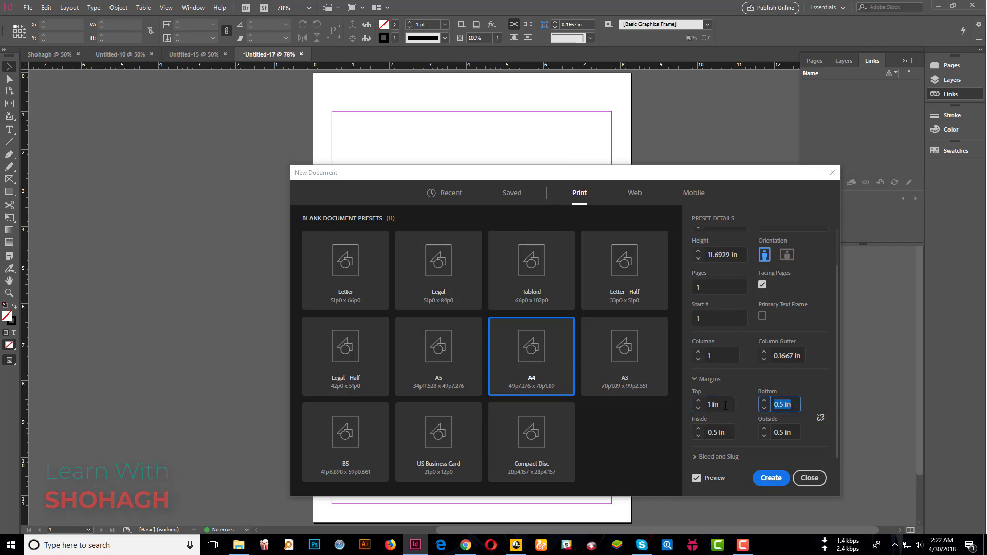
Set the top margin back to 0.5 in and relink all four margins
triple_click(720, 405)
text(0.5 in)
click(781, 406)
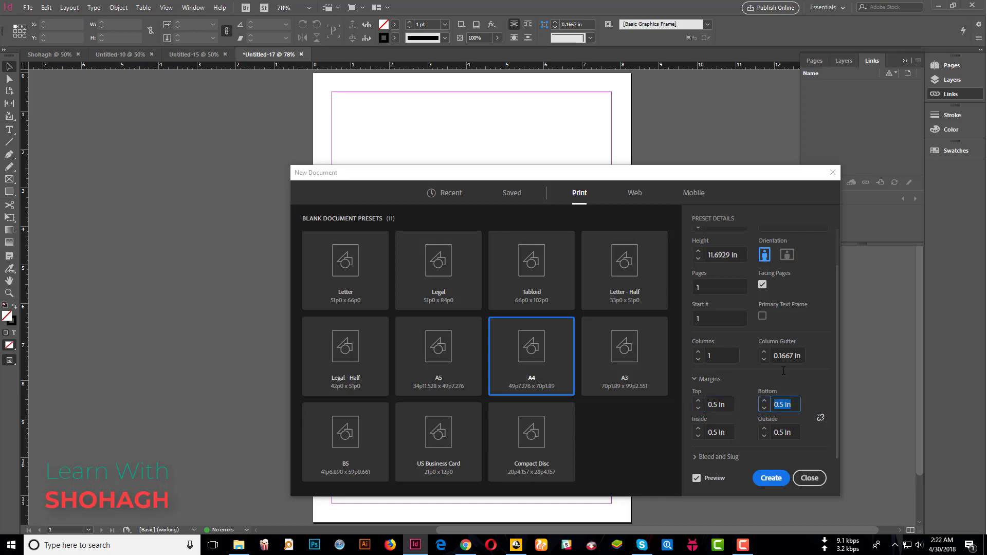
click(820, 420)
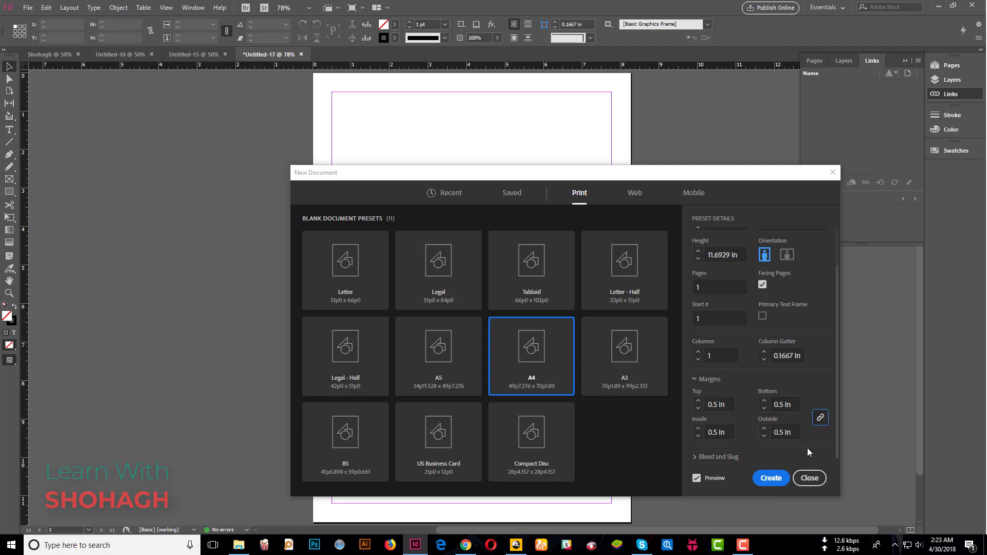
Set all linked margins to 1 in, then change them to 0.25 in
click(727, 405)
text(1)
key(Tab)
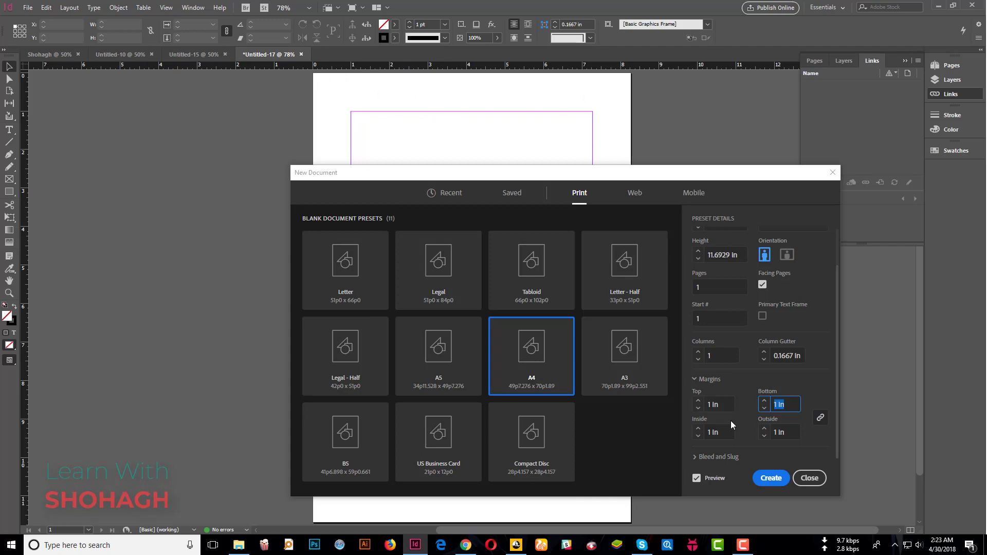
click(718, 407)
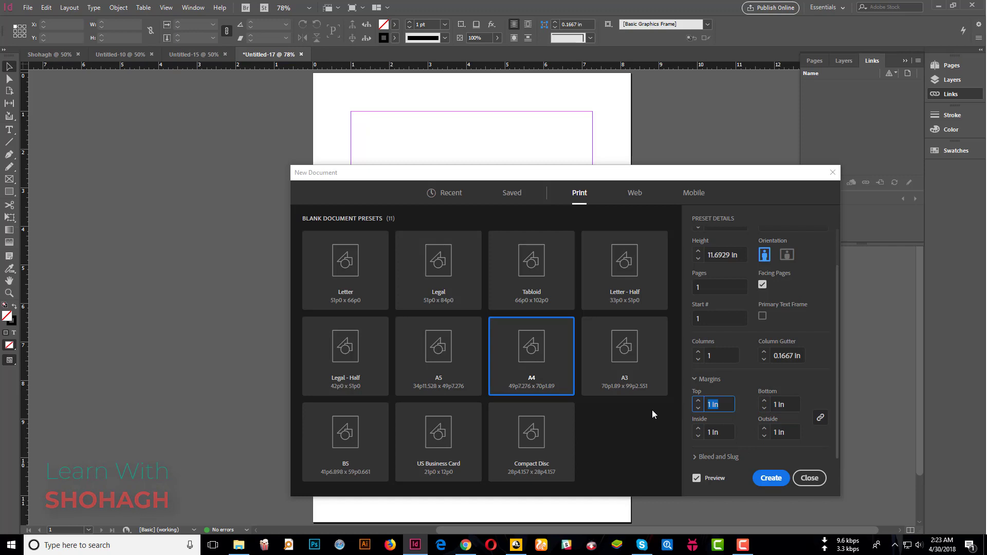
text(0.25)
click(785, 405)
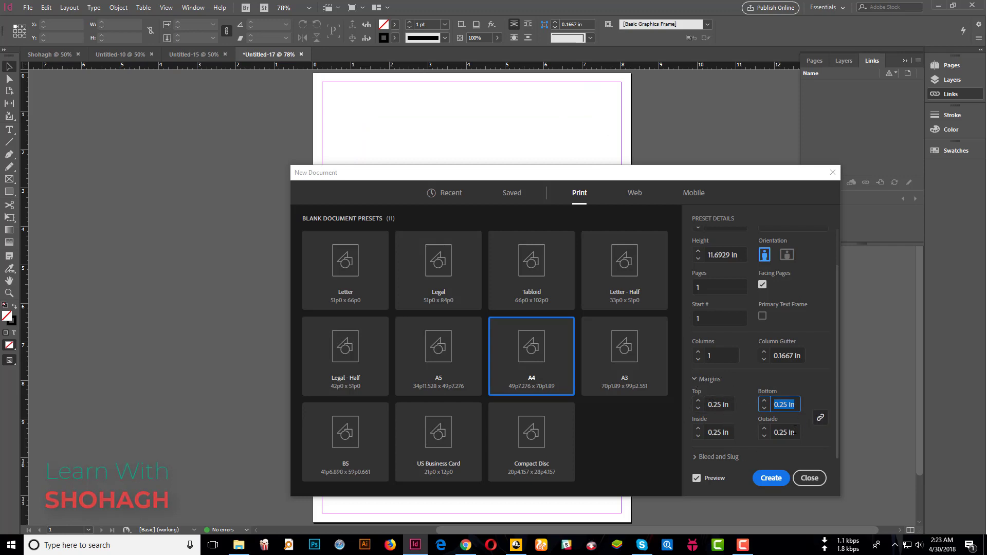
Create the single-page A4 document with 0.25 in margins
click(726, 410)
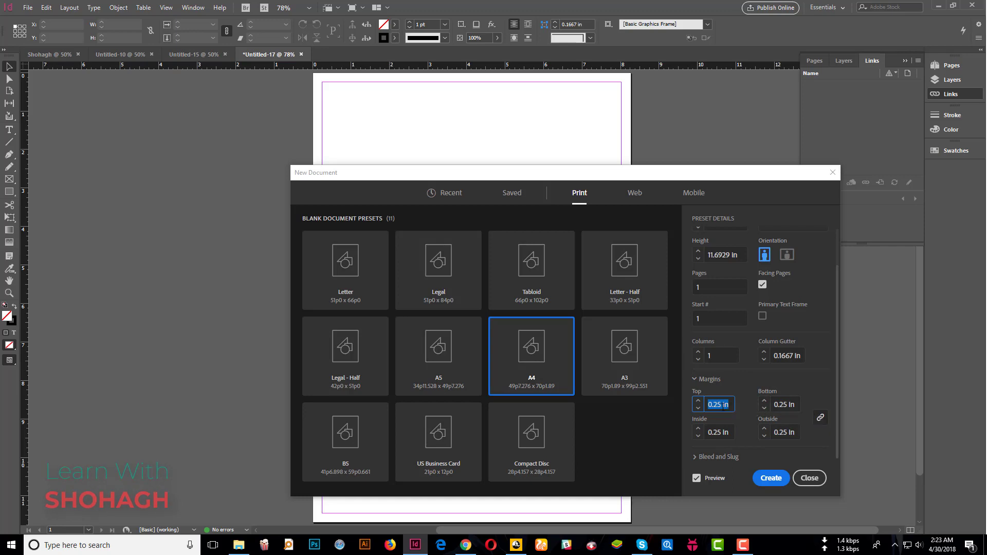
click(694, 379)
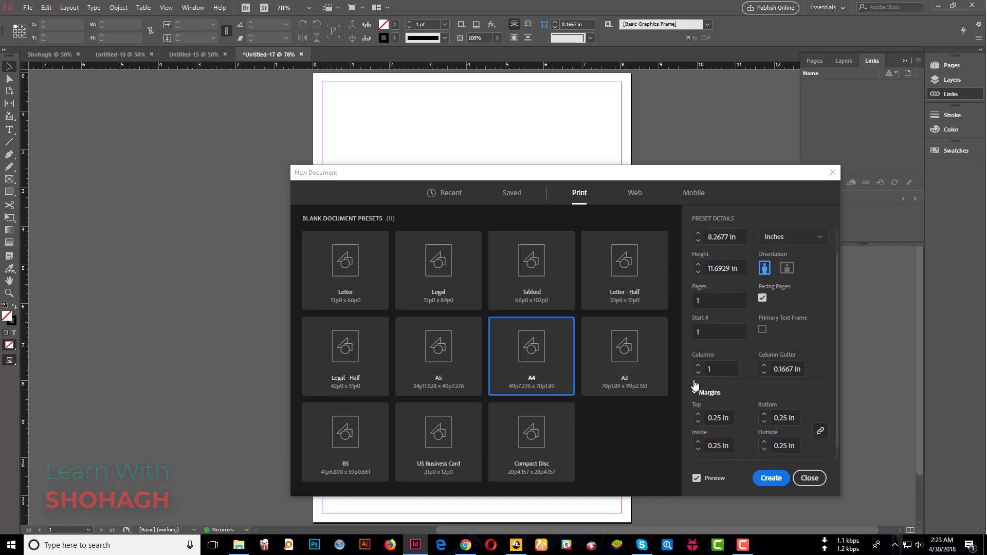
click(710, 422)
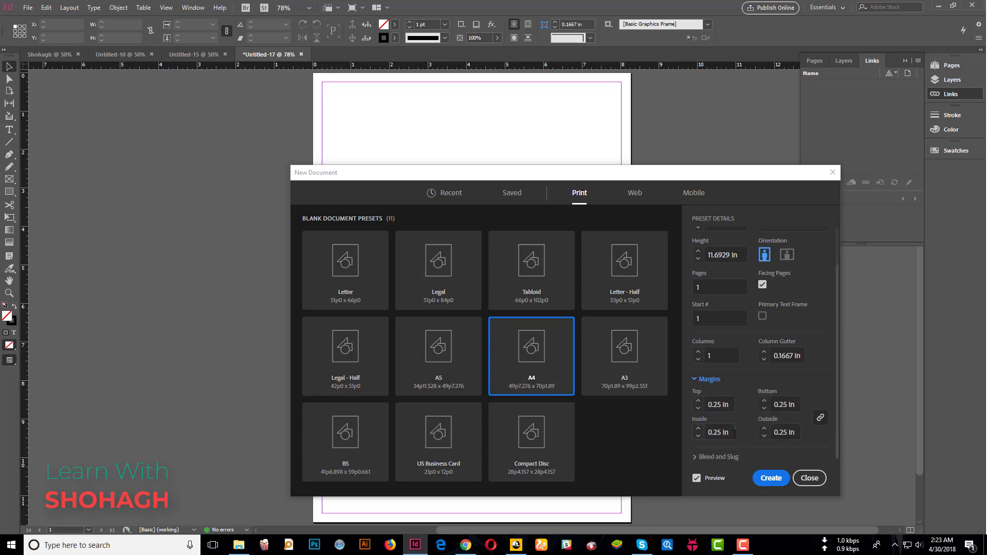
click(734, 458)
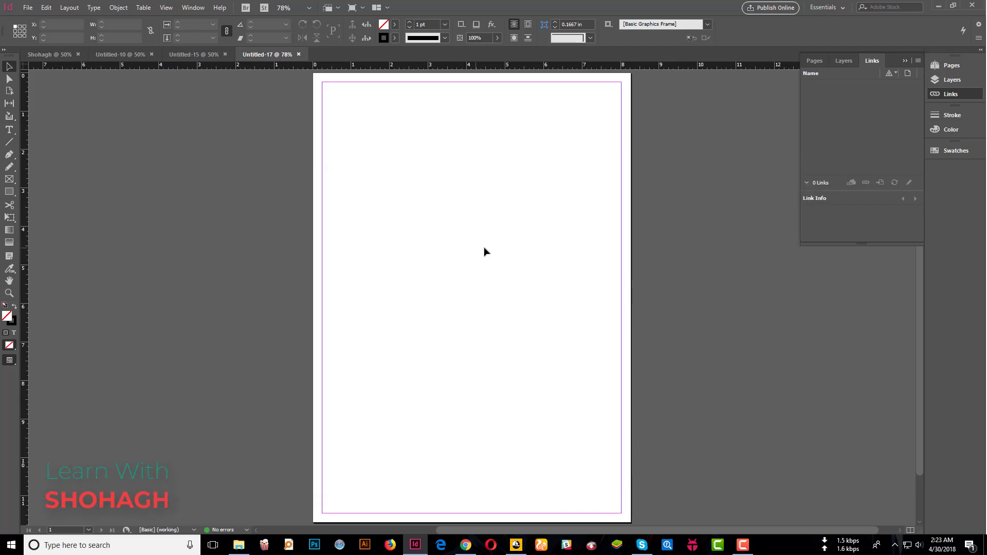
Start a new document, collapse Margins and expand Bleed and Slug
click(28, 8)
click(218, 19)
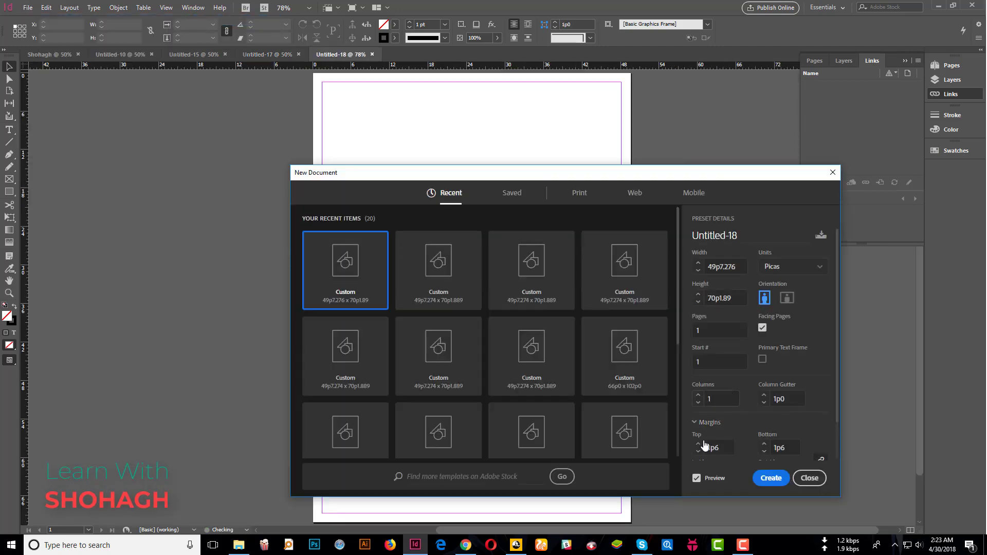
click(704, 422)
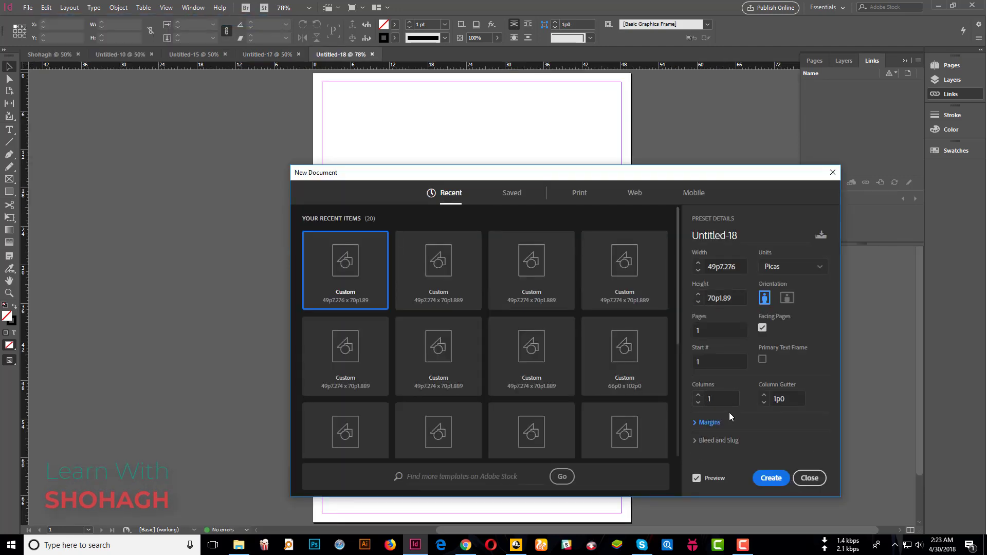
click(695, 440)
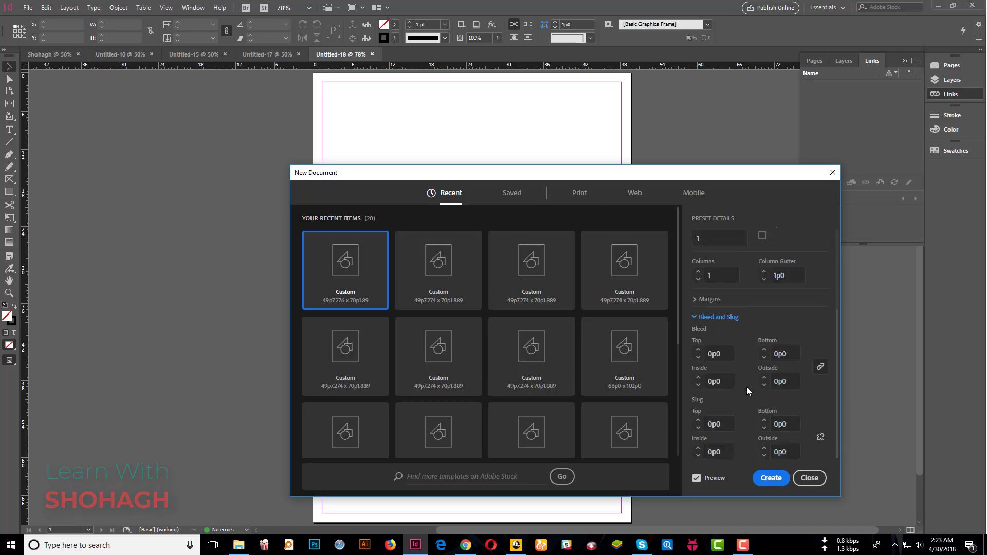
Link the four bleed values together and select the top bleed field
click(820, 368)
click(820, 368)
click(820, 369)
click(725, 354)
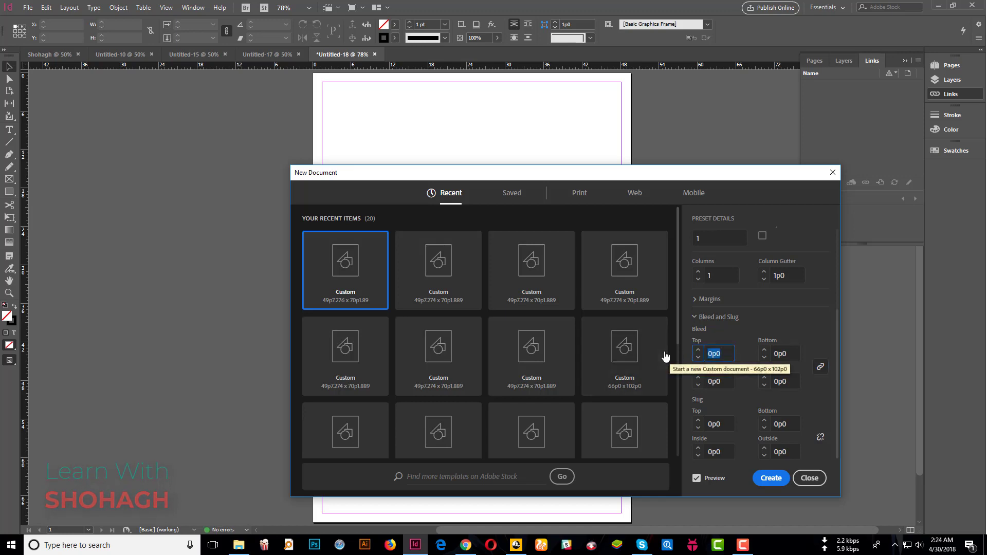
scroll(792, 280, up, 5)
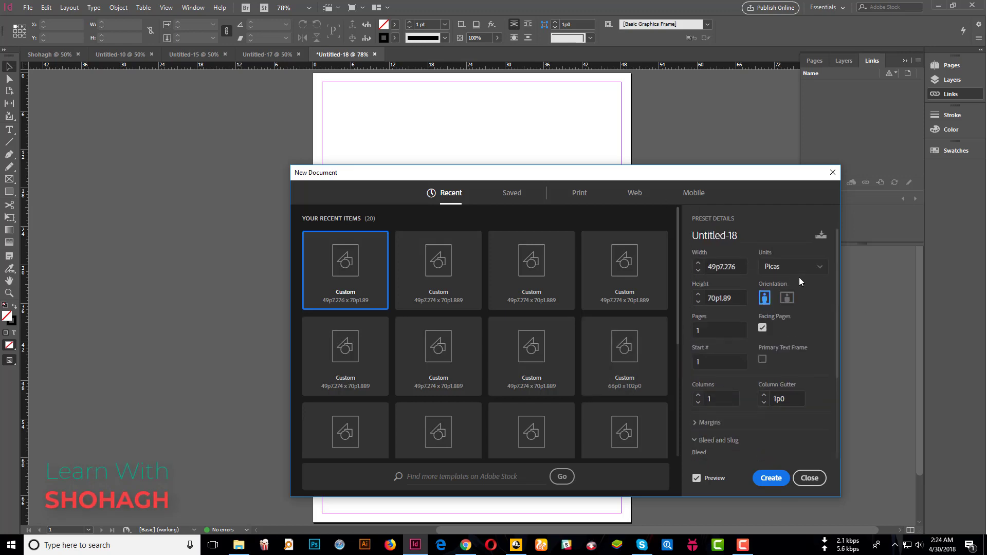
Switch units to inches and set a 0.25 in bleed on all sides
click(794, 266)
click(767, 319)
scroll(751, 345, down, 3)
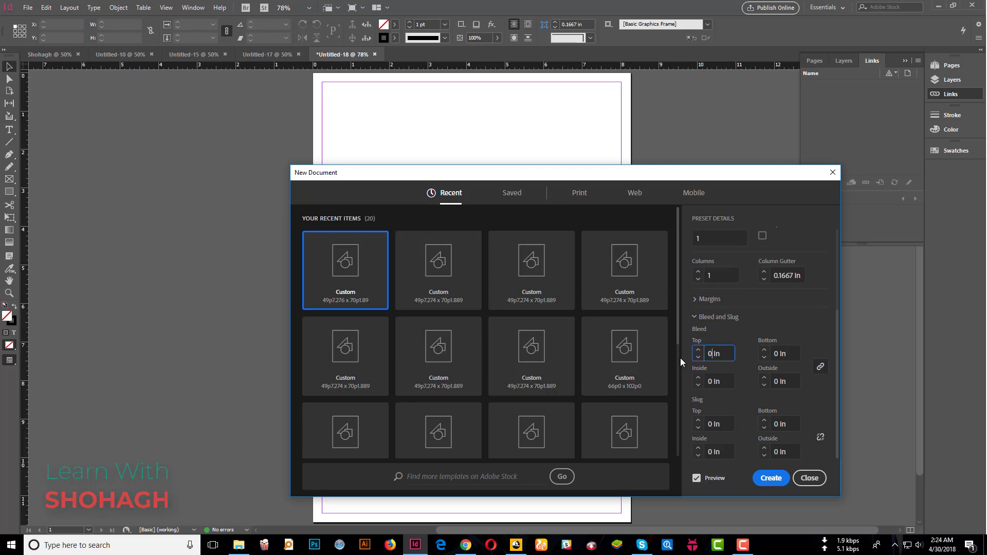
text(0.25)
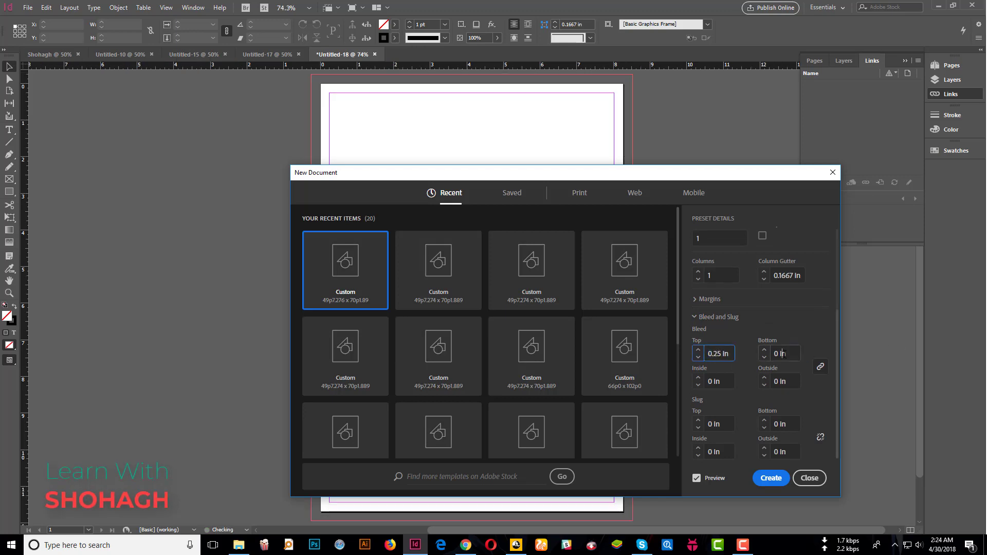
key(Tab)
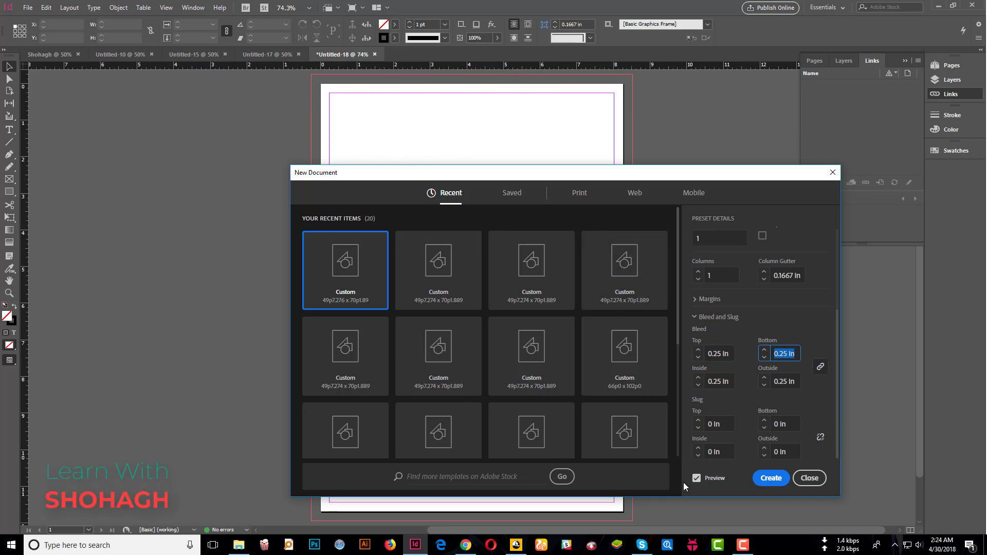
scroll(727, 290, up, 3)
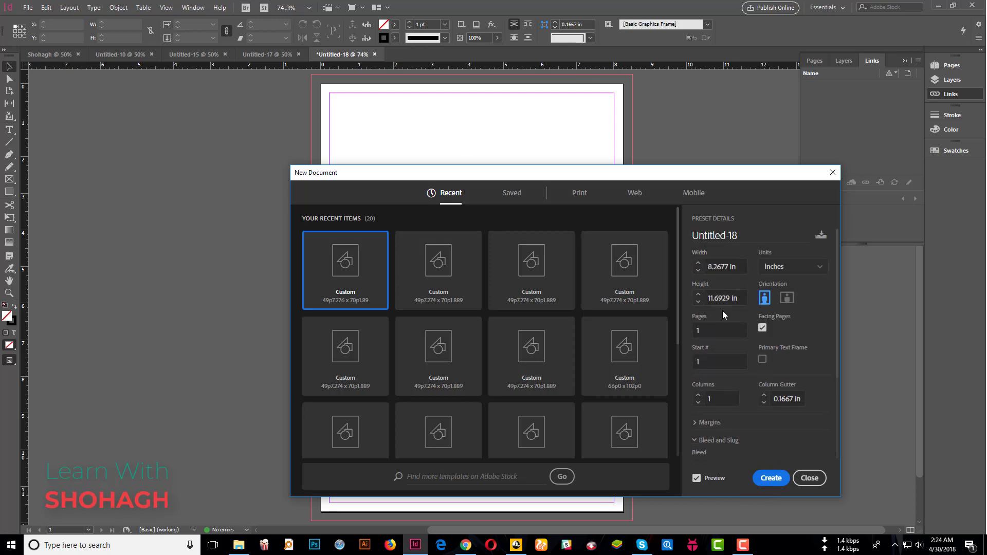
Set pages to 20, create the document, and scroll through its spreads
click(717, 333)
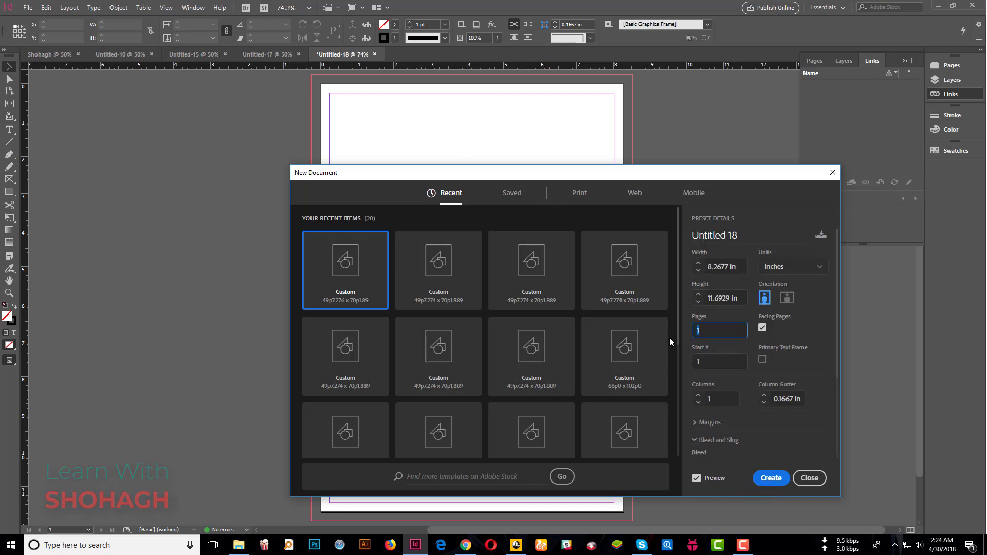
text(20)
click(767, 478)
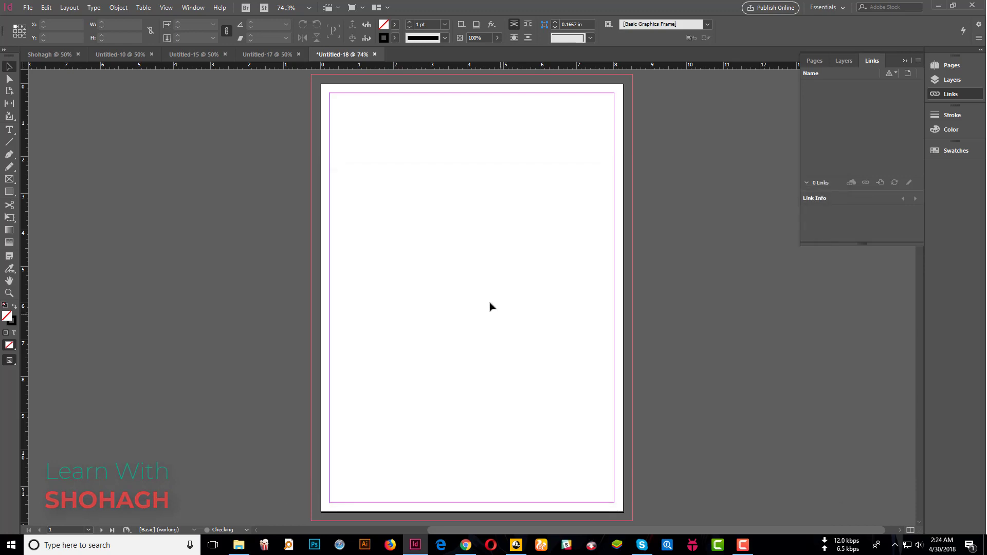
scroll(423, 315, up, 5)
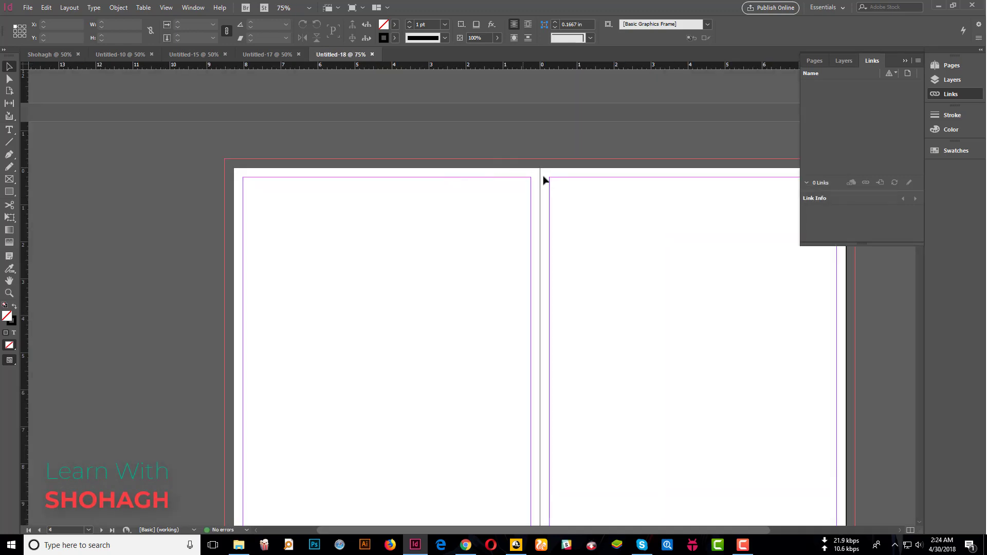
scroll(628, 194, down, 5)
scroll(568, 258, down, 3)
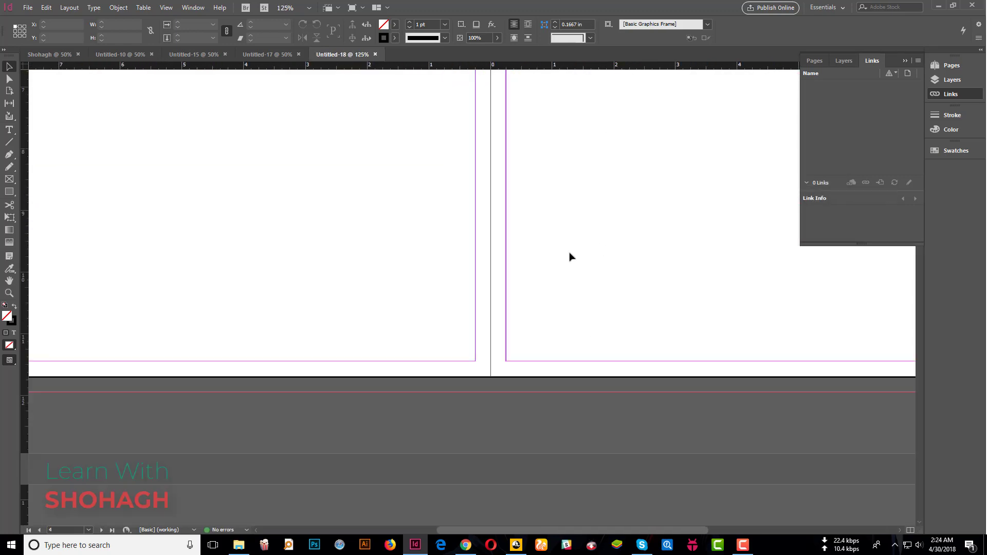
scroll(590, 305, down, 4)
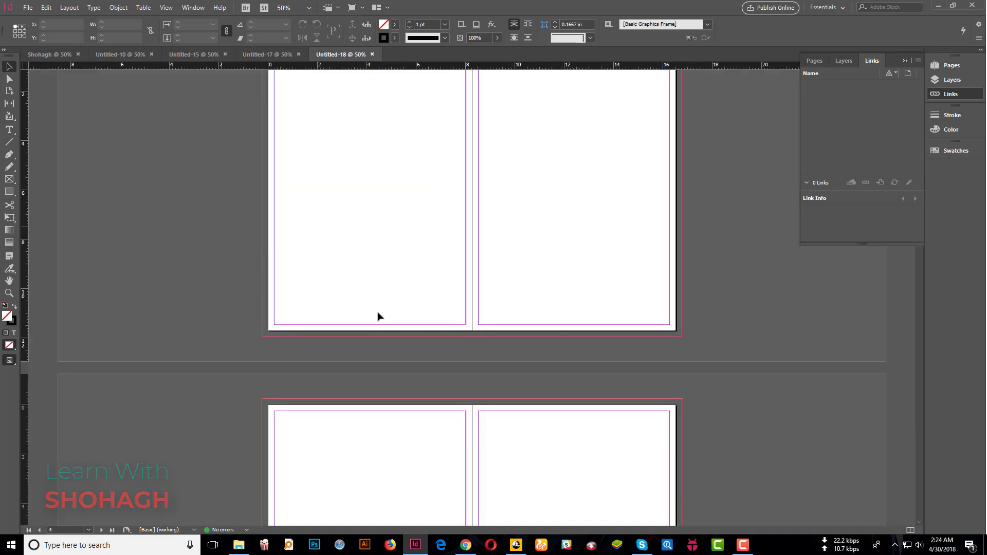
click(28, 8)
mouse_move(107, 20)
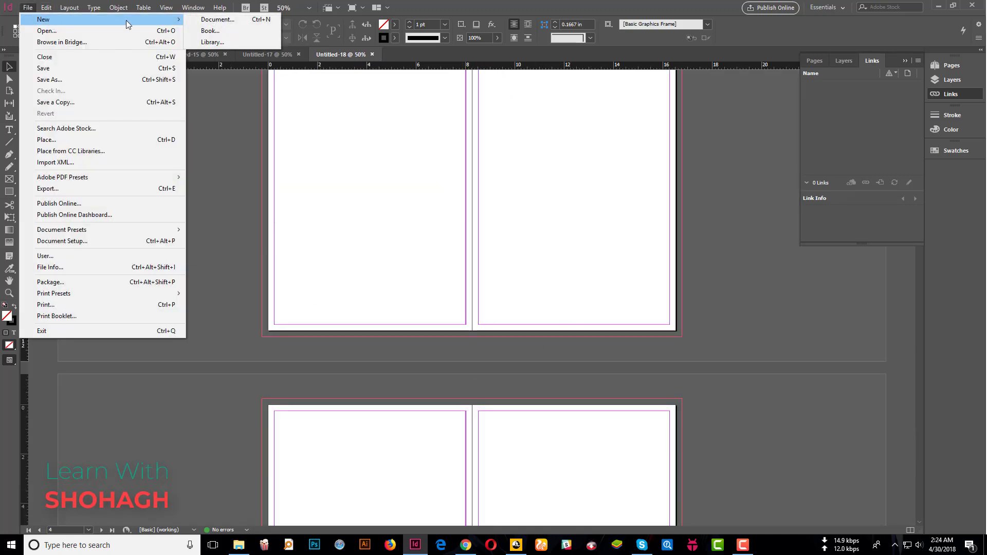
Start another new document and set its measurement units to inches
click(216, 20)
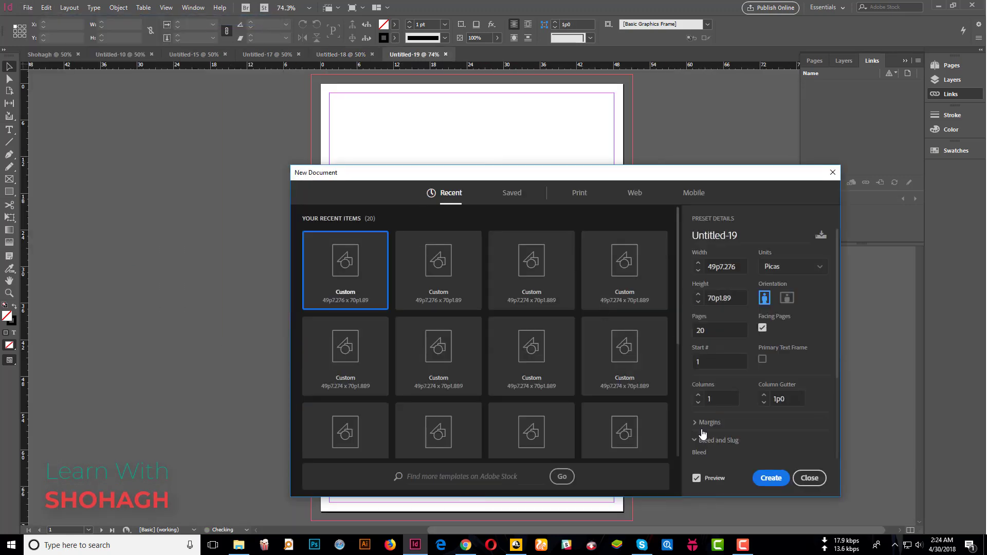
scroll(729, 415, down, 3)
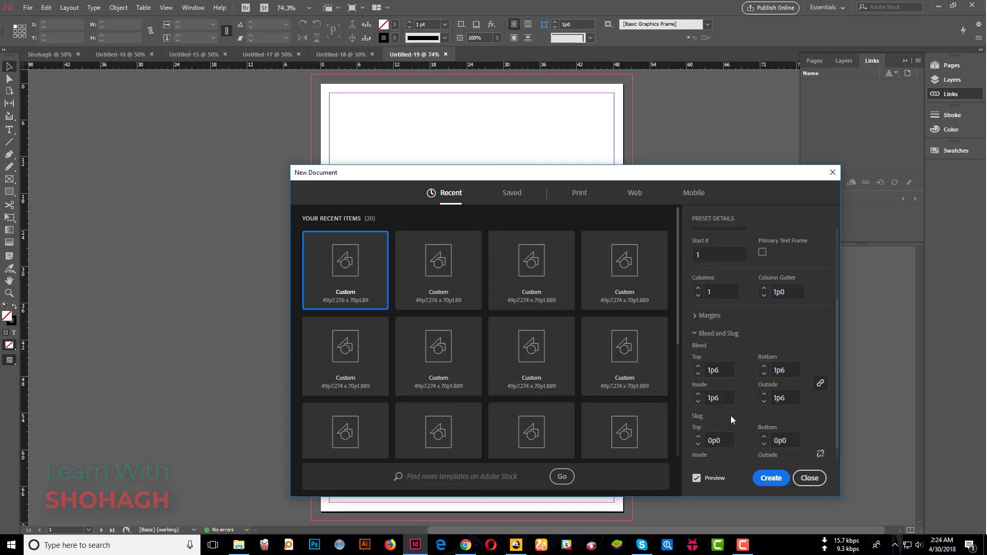
scroll(732, 385, down, 1)
scroll(747, 336, up, 4)
click(771, 266)
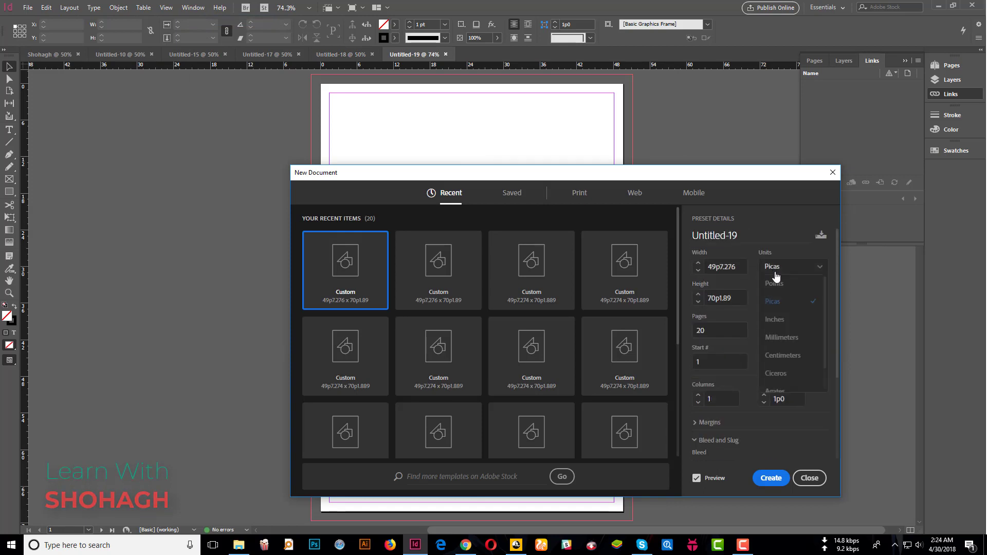
click(781, 322)
scroll(751, 373, down, 3)
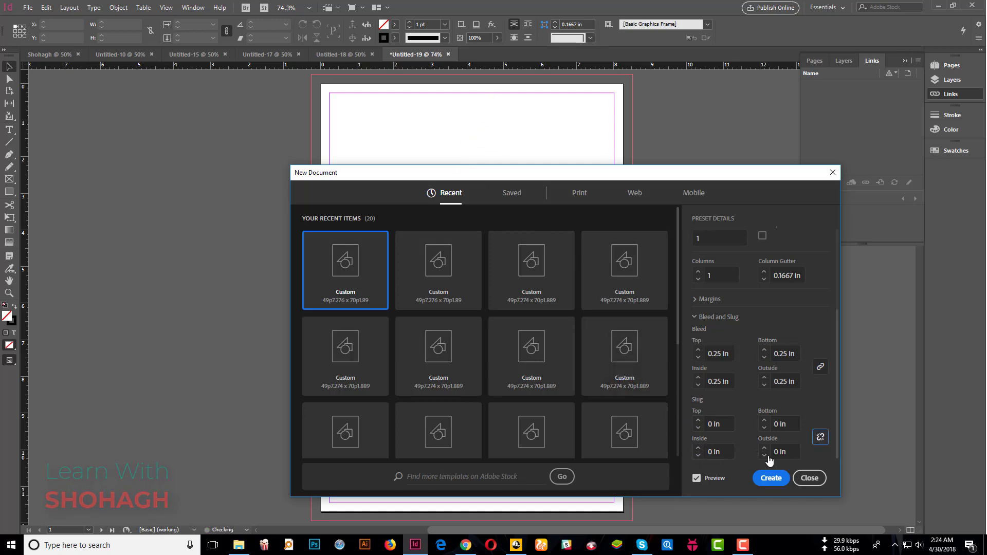
Set the slug to 0.125 in on all sides and create the document
double_click(714, 424)
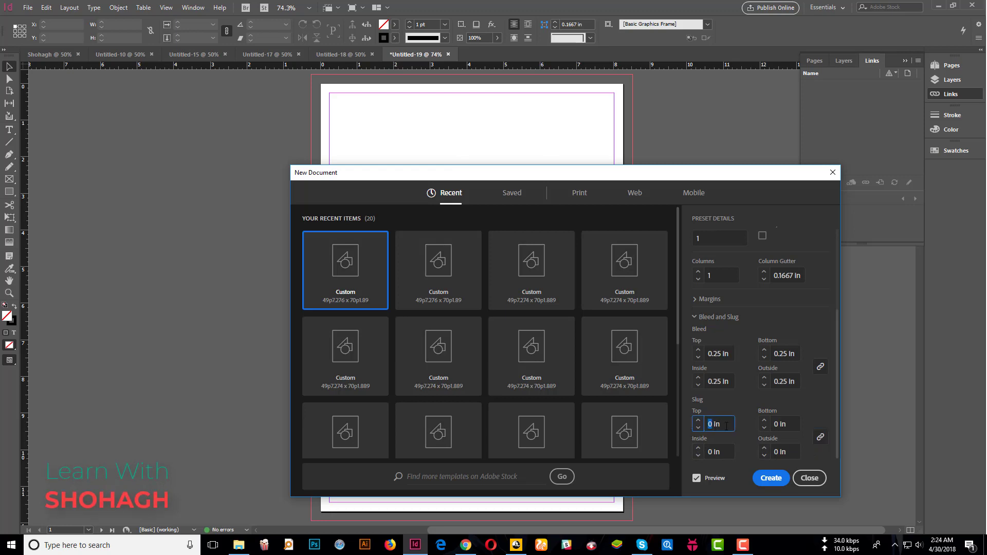
text(1)
click(785, 425)
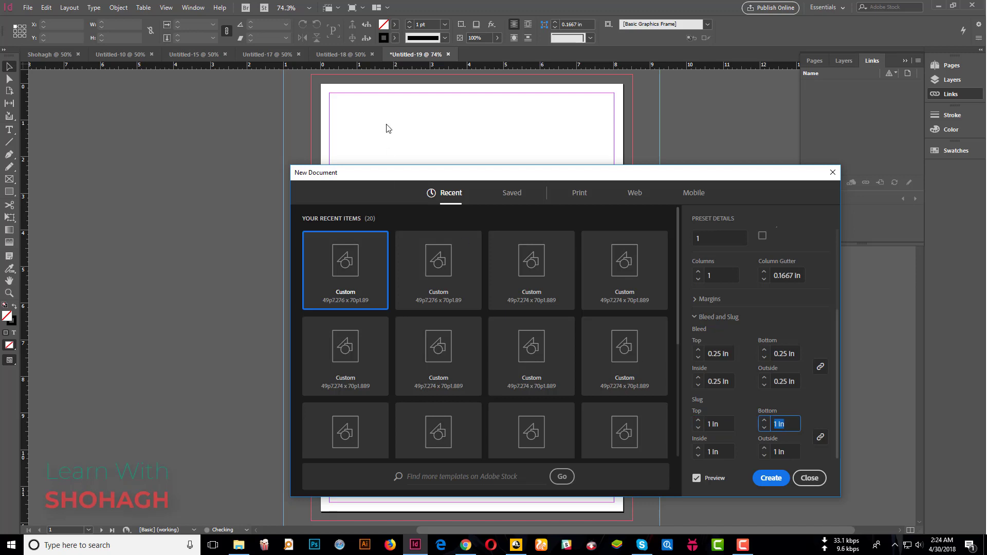
click(710, 424)
text(.2)
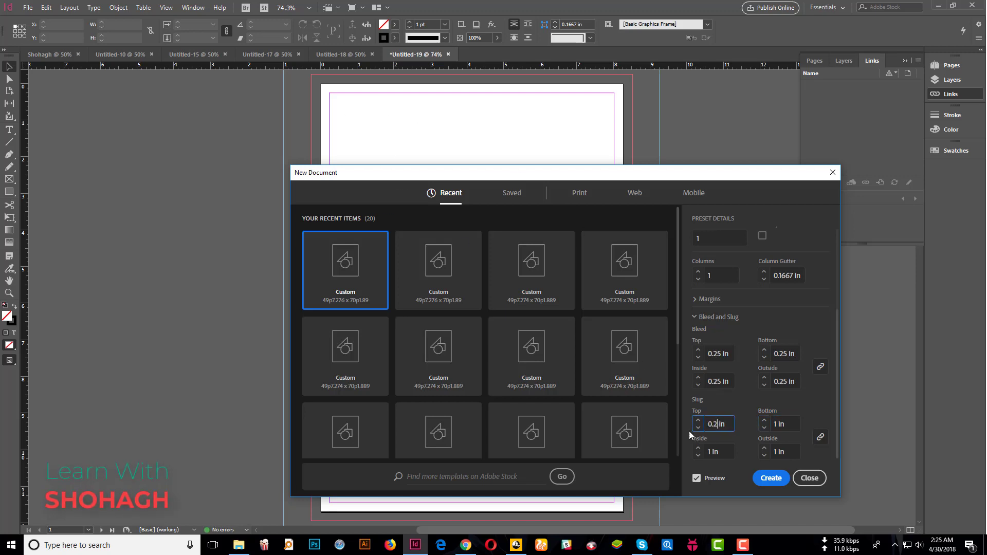
key(BackSpace)
text(125)
key(Tab)
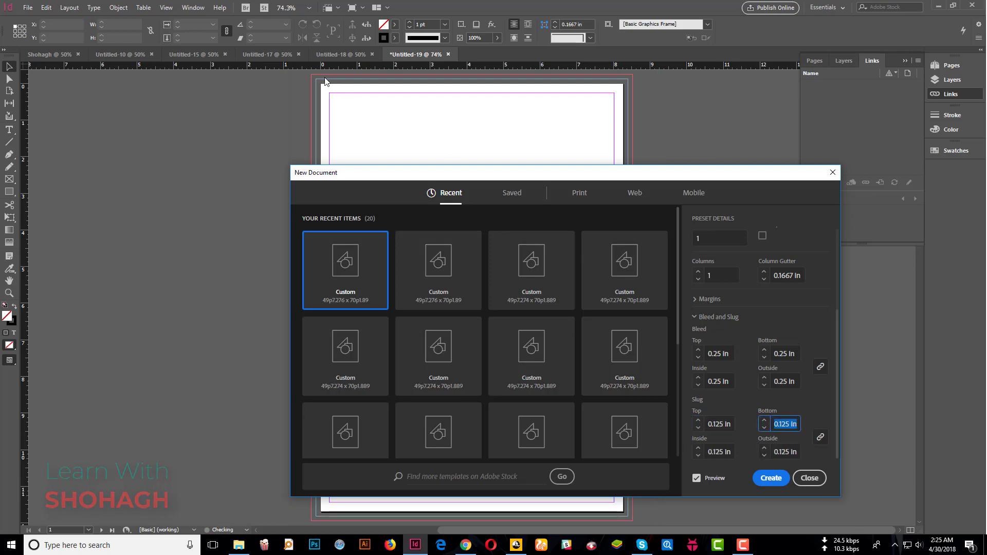
click(770, 479)
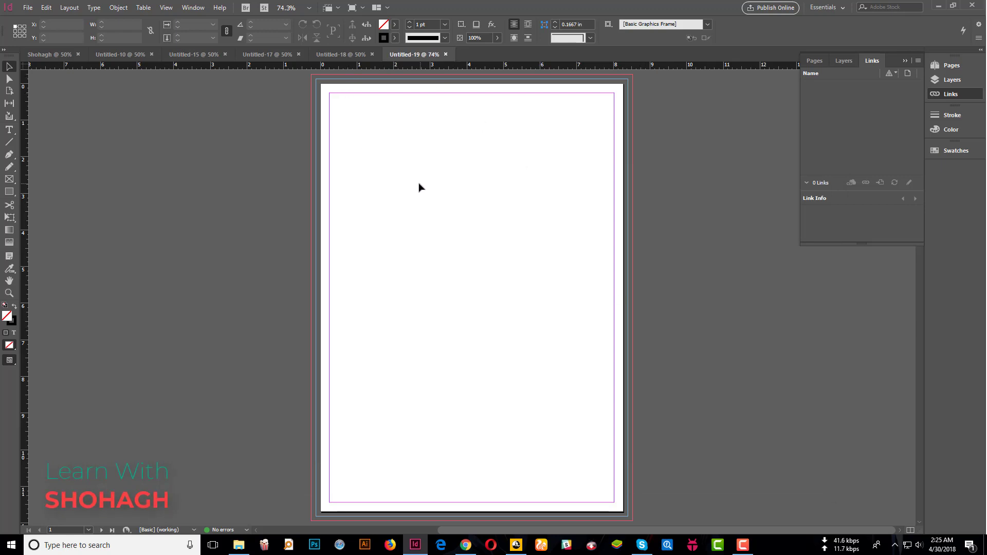
scroll(419, 188, up, 2)
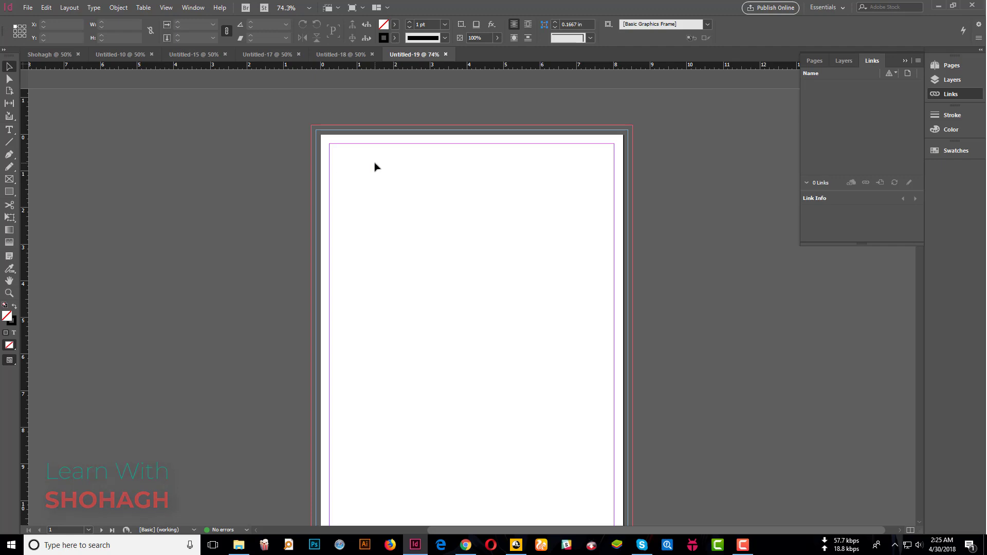
scroll(461, 334, down, 10)
scroll(359, 137, down, 2)
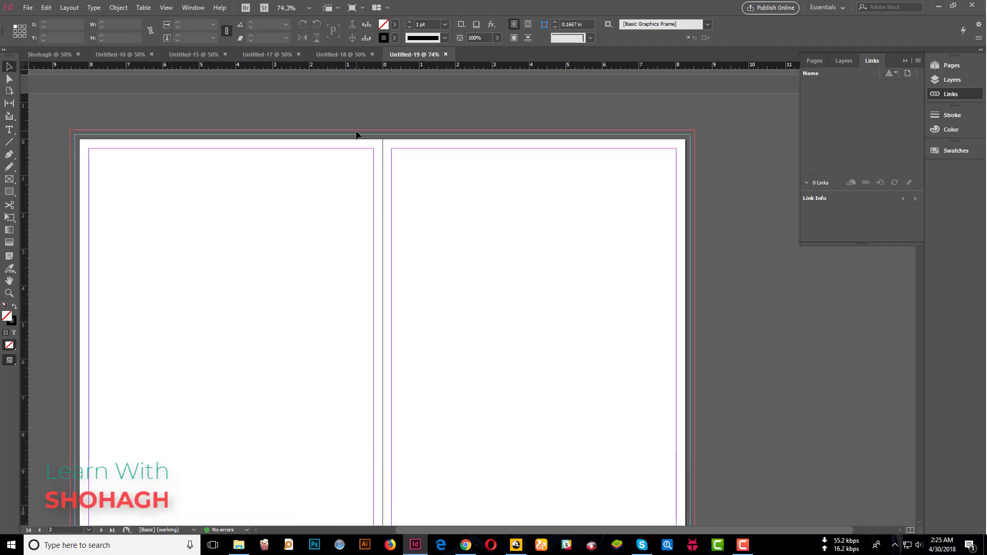
scroll(390, 144, up, 3)
scroll(431, 151, up, 3)
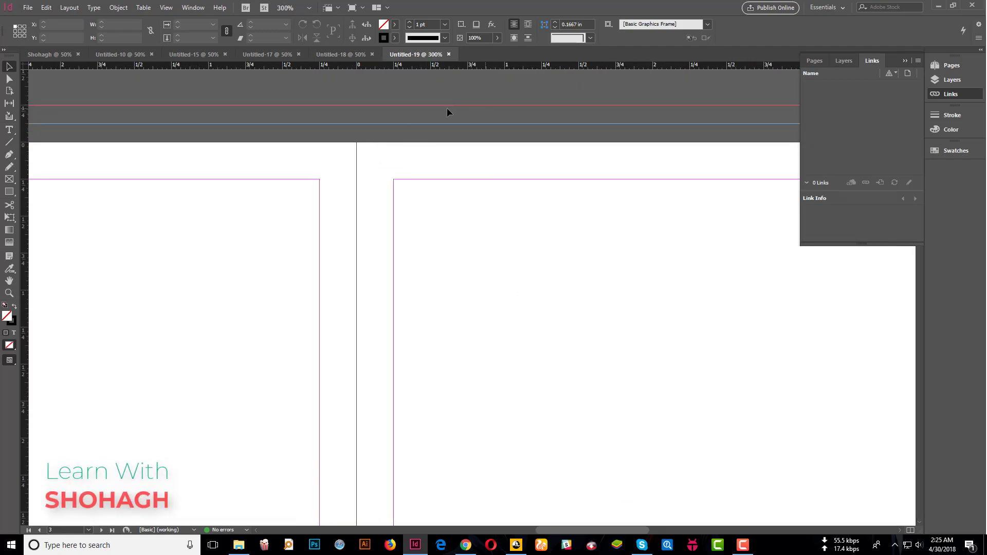
scroll(458, 107, down, 2)
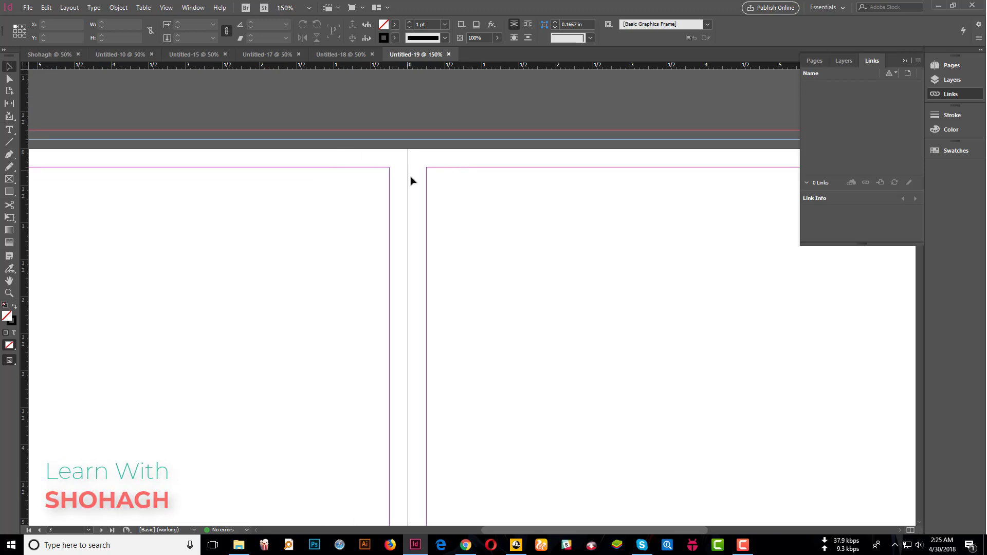
scroll(412, 180, down, 2)
scroll(542, 220, down, 2)
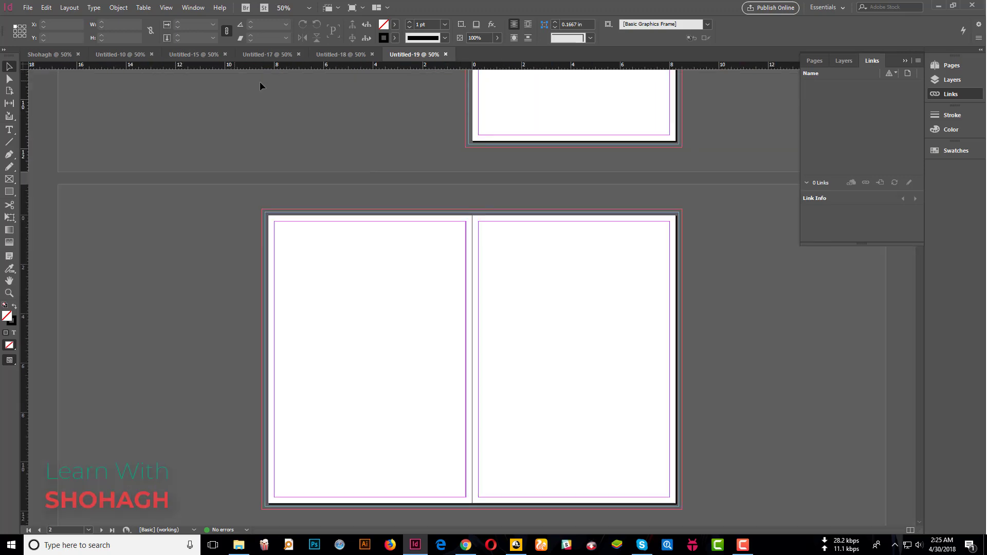
Switch to Untitled-18 and collapse the expanded Links panel group into the dock
click(350, 55)
scroll(440, 288, up, 3)
scroll(469, 306, up, 3)
scroll(465, 302, up, 3)
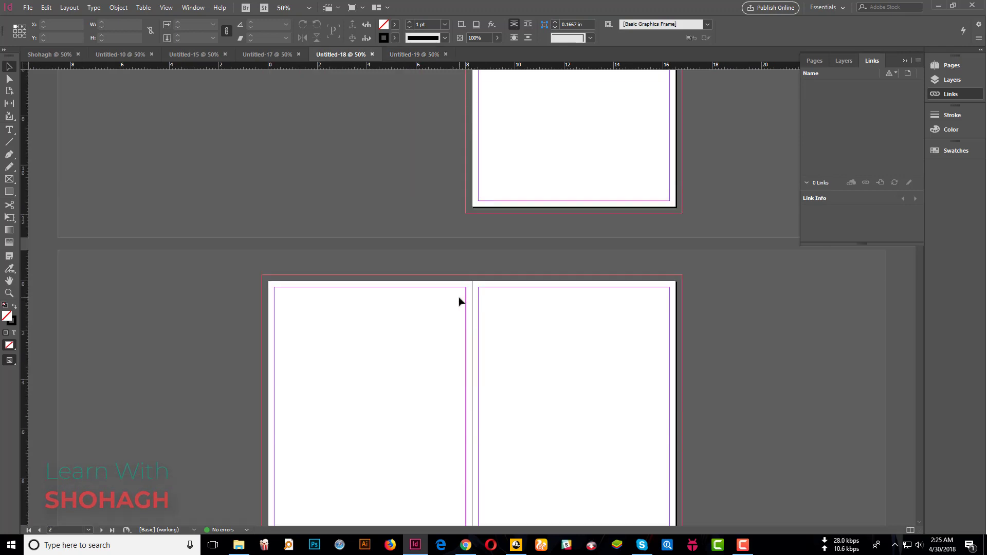
scroll(456, 298, up, 3)
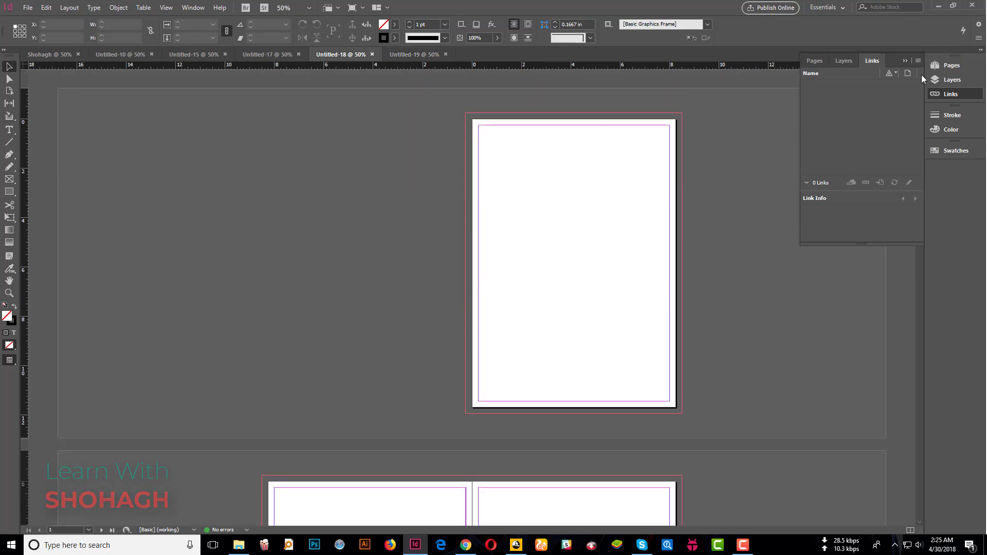
click(905, 61)
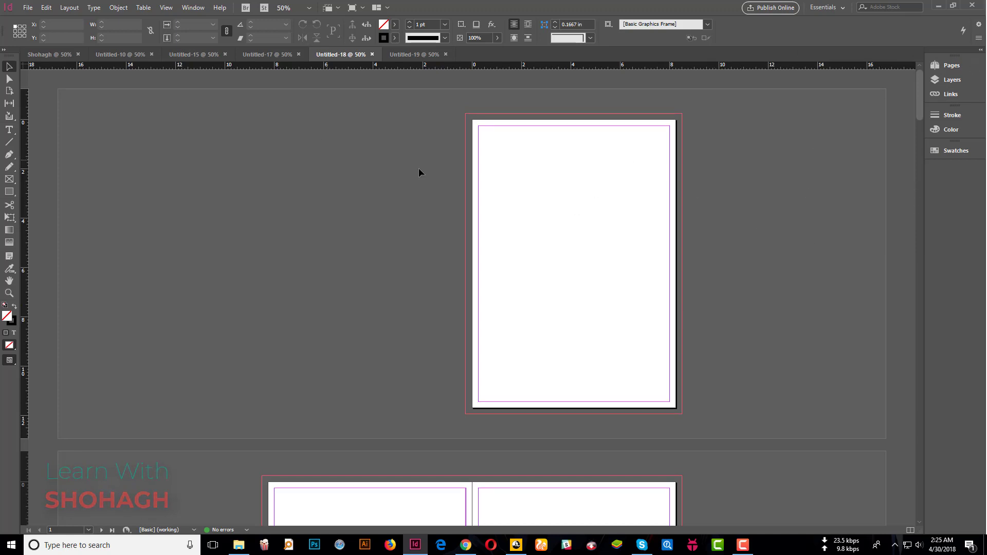
Check the workspace list without changing it, then begin a new document
click(826, 8)
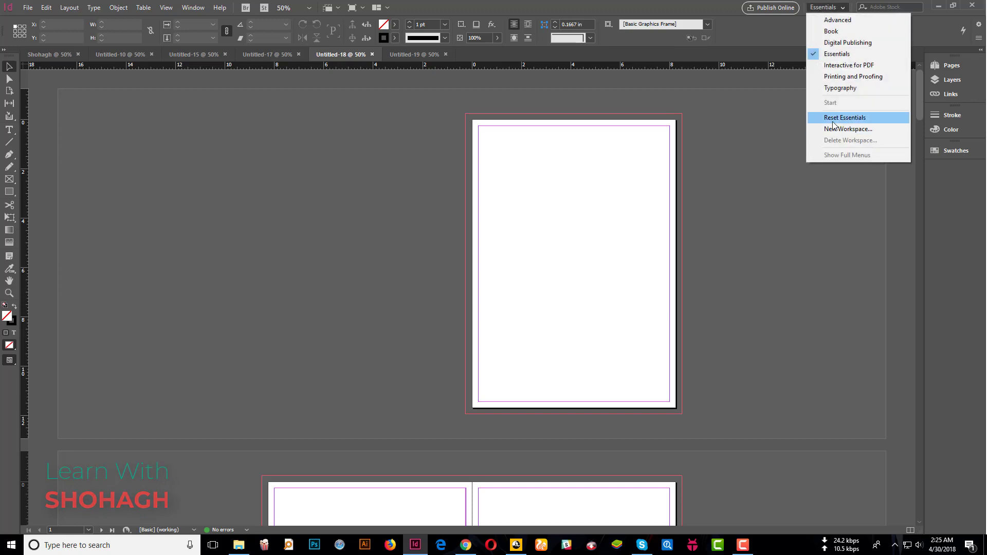
click(753, 169)
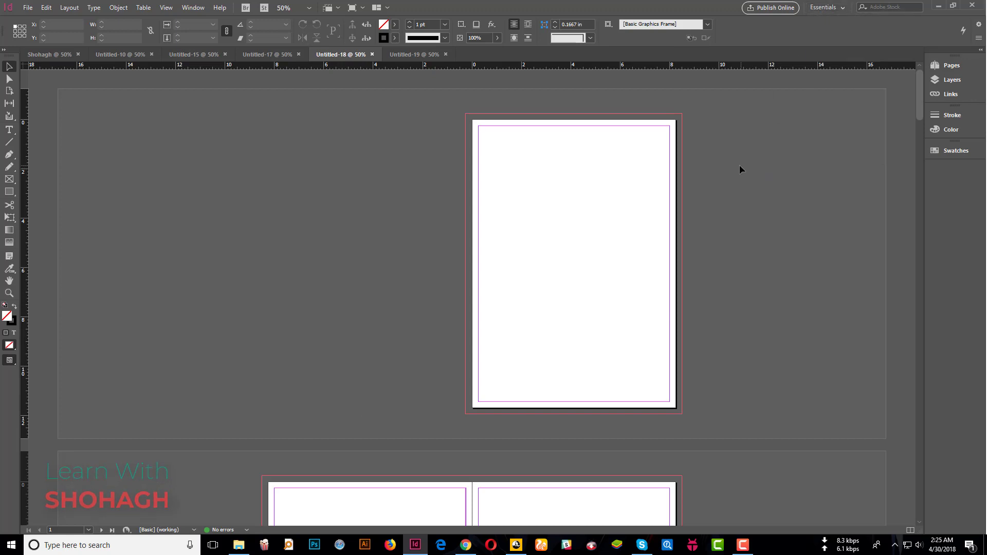
scroll(683, 350, down, 5)
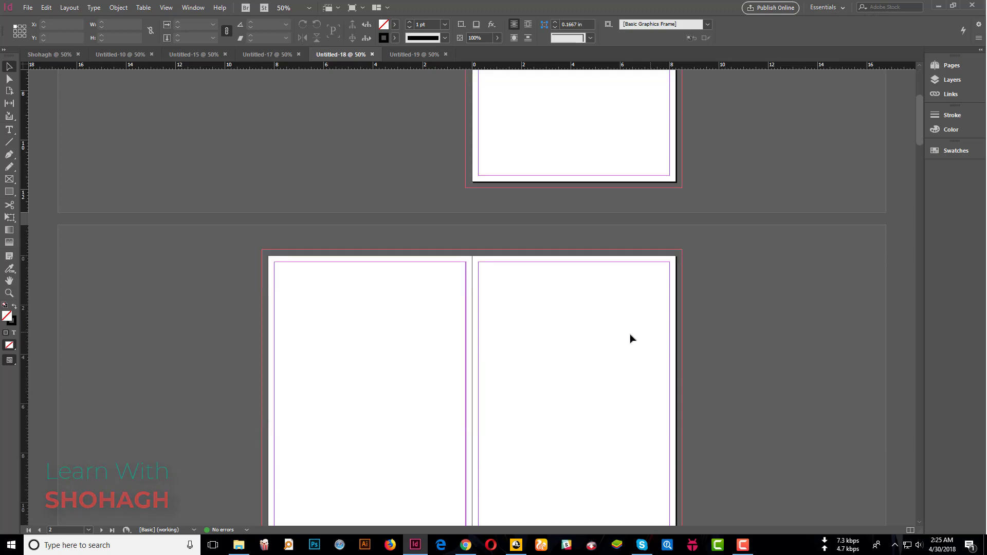
scroll(629, 337, down, 2)
scroll(626, 336, down, 3)
scroll(622, 339, down, 5)
scroll(619, 342, down, 5)
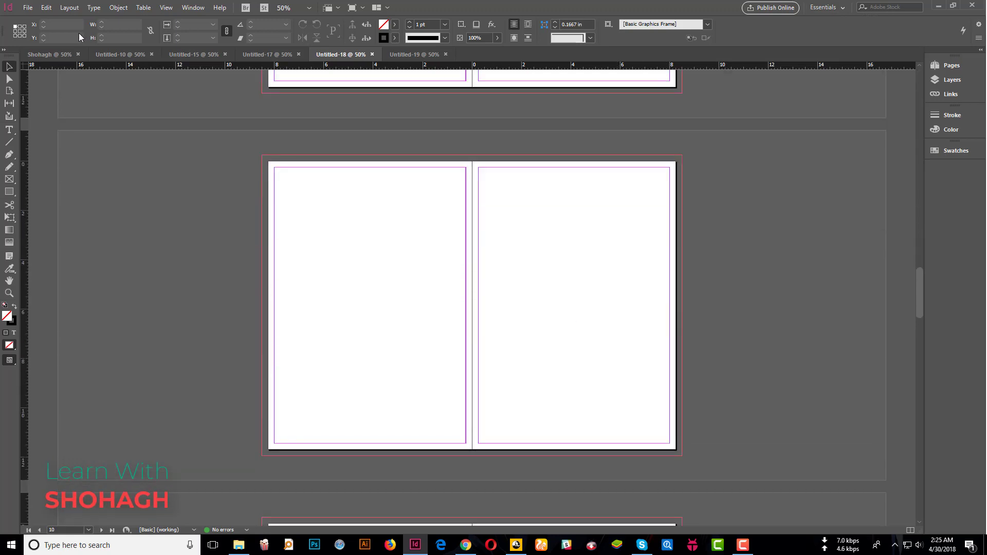
click(27, 7)
Create Untitled-20 as a 200-page facing-pages document and scroll through it
click(207, 19)
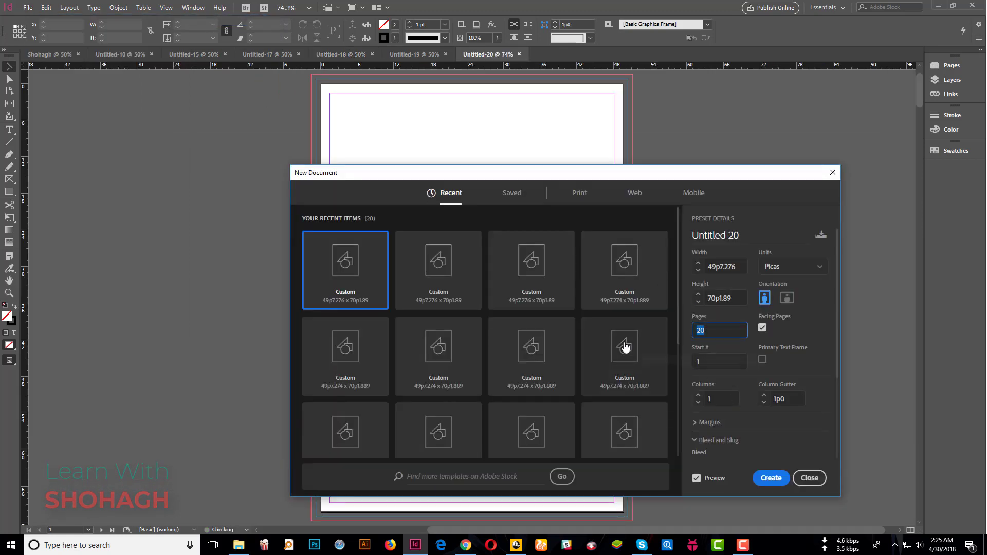
click(769, 478)
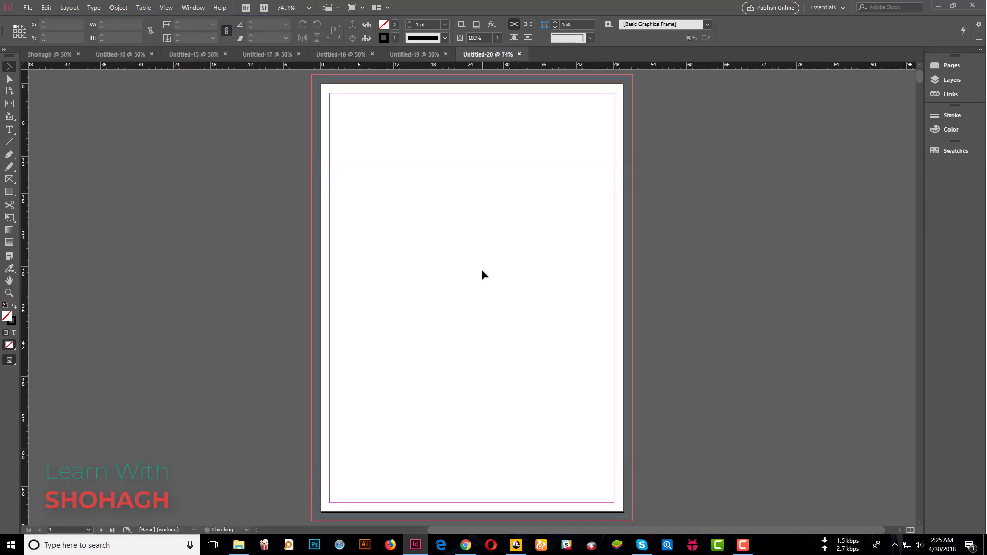
scroll(483, 275, down, 5)
scroll(567, 273, down, 3)
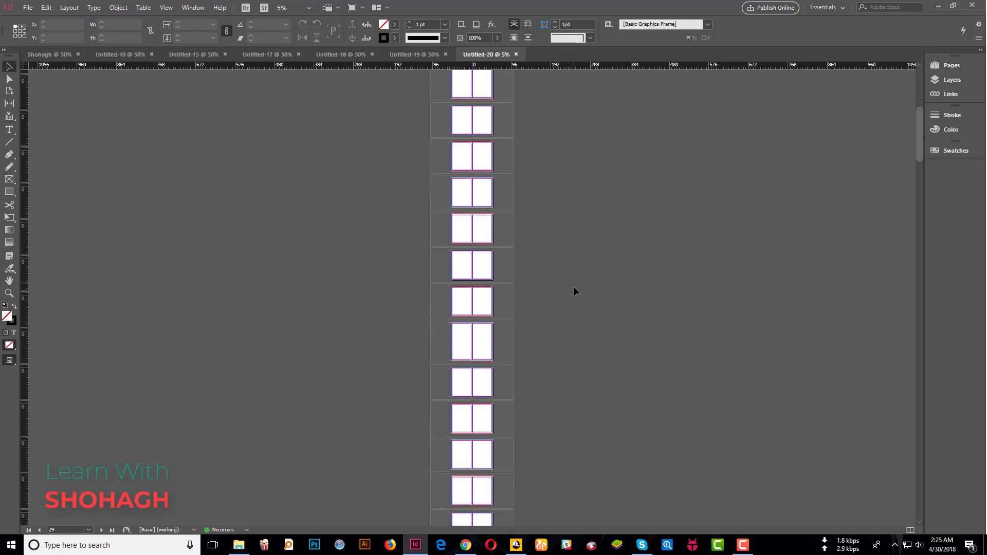
scroll(573, 286, down, 5)
scroll(565, 306, down, 3)
scroll(537, 317, down, 3)
Zoom and pan the view so a whole two-page spread is visible
scroll(514, 257, up, 5)
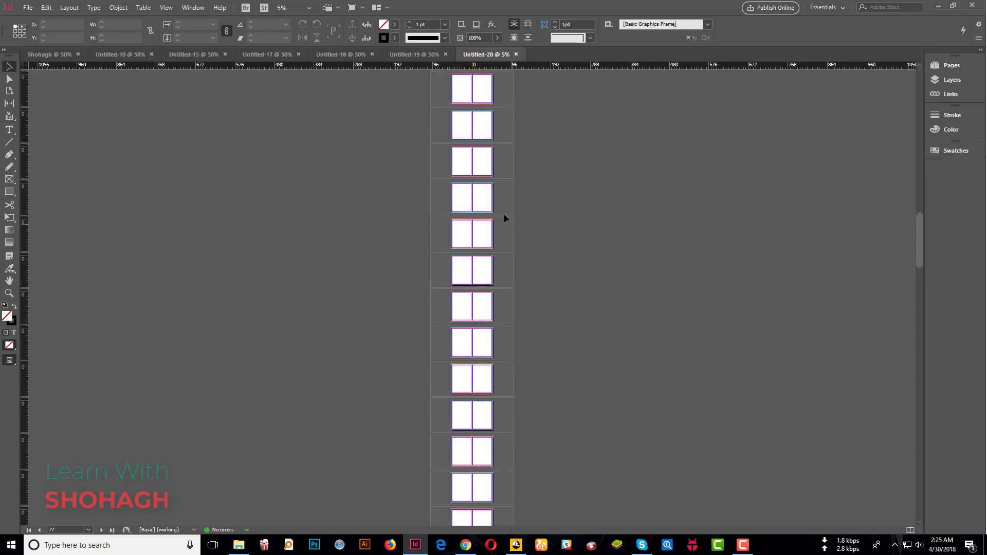
scroll(501, 205, up, 5)
scroll(494, 178, up, 5)
scroll(492, 174, up, 5)
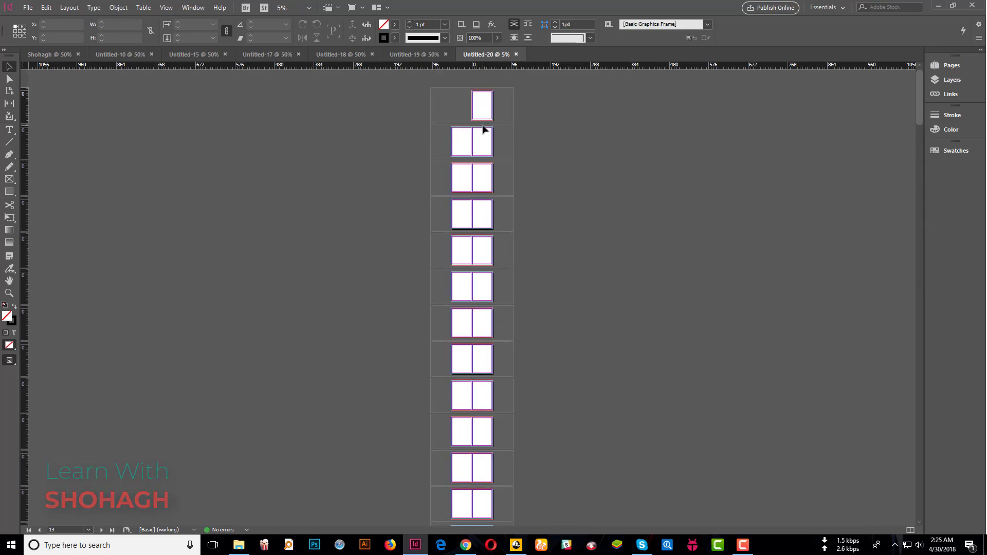
drag(483, 129, 493, 154)
scroll(628, 385, down, 3)
scroll(646, 353, up, 2)
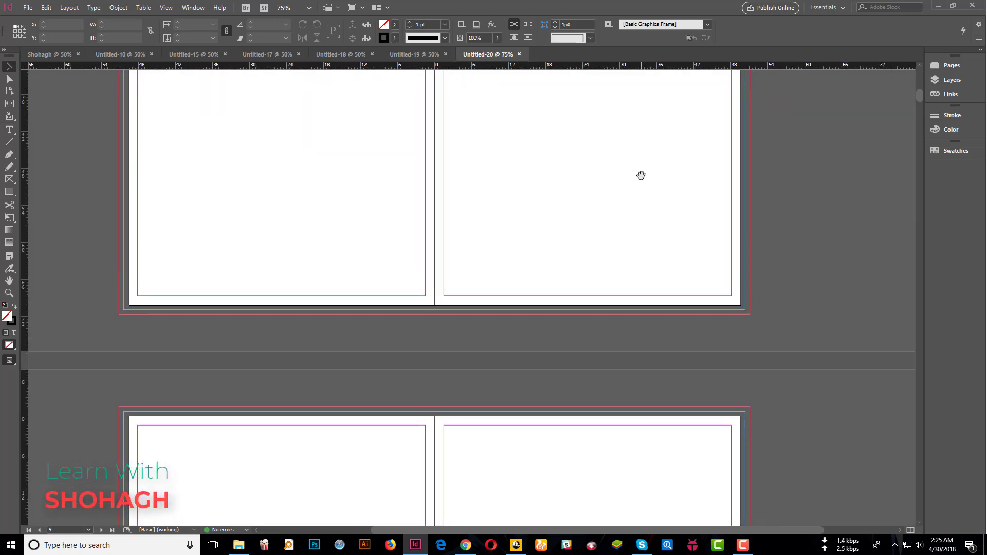
drag(641, 176, 625, 337)
Show the Pages panel and jump to the last page, page 200
click(194, 8)
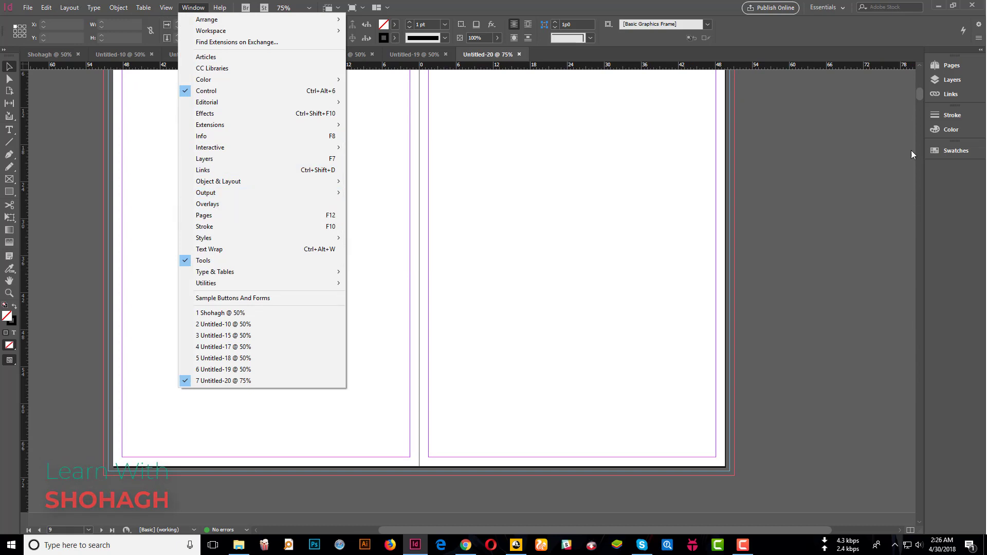
click(952, 66)
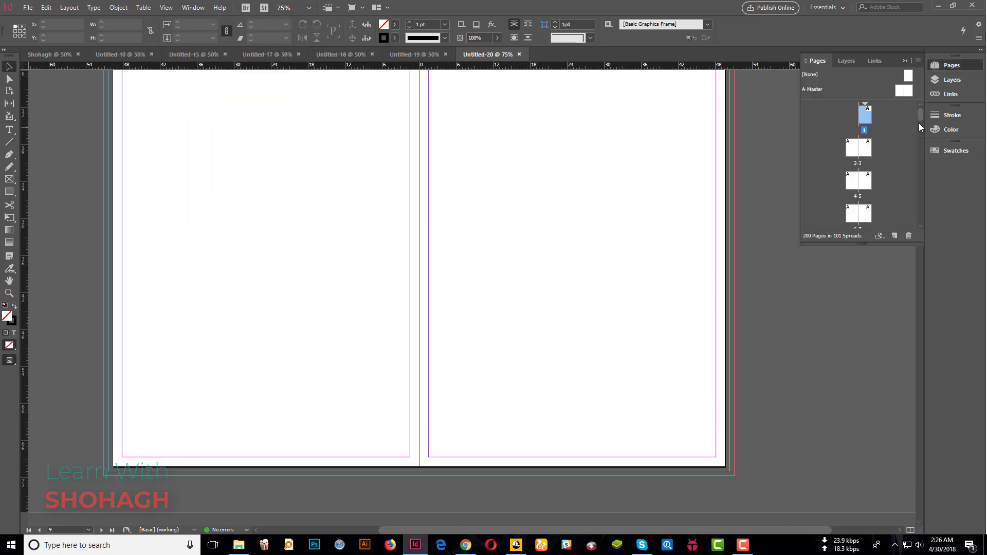
click(891, 149)
drag(921, 116, 920, 232)
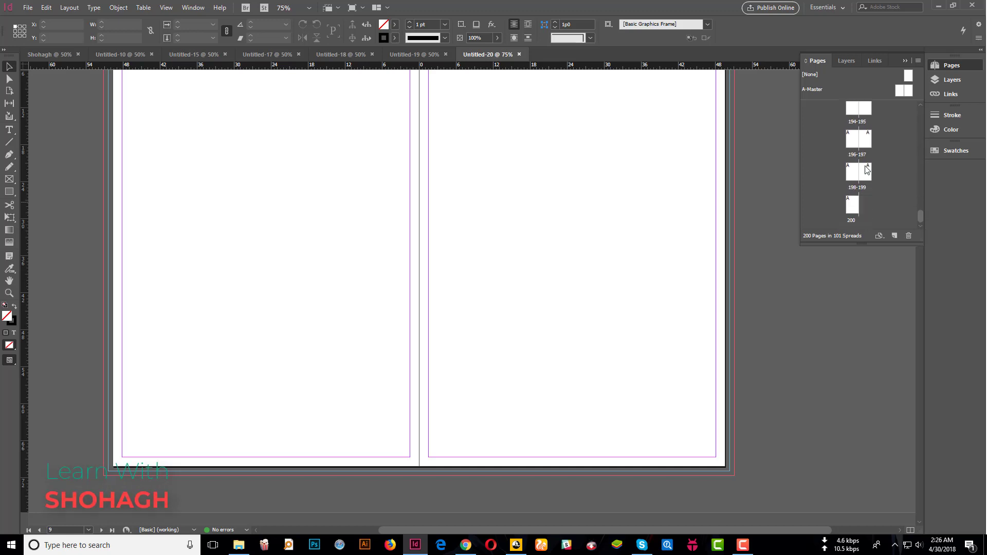
double_click(853, 208)
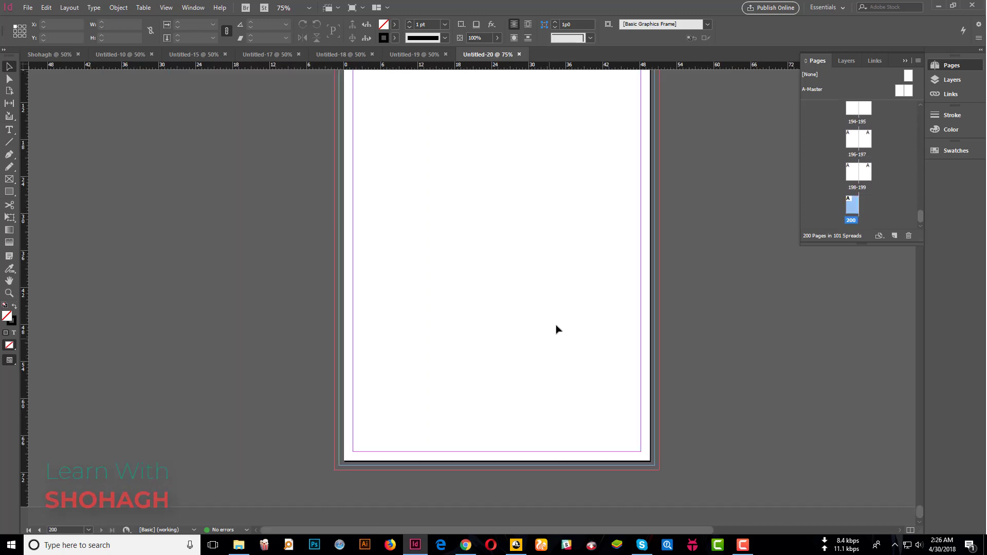
Navigate through the Pages panel to page 92, then back to page 1
scroll(557, 327, up, 3)
scroll(557, 327, up, 5)
scroll(911, 172, up, 3)
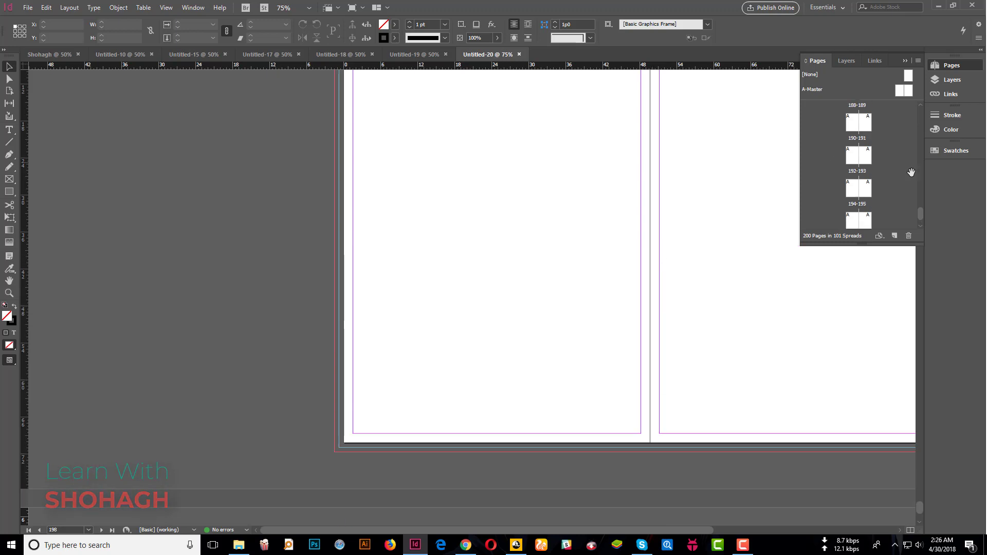
drag(921, 213, 921, 160)
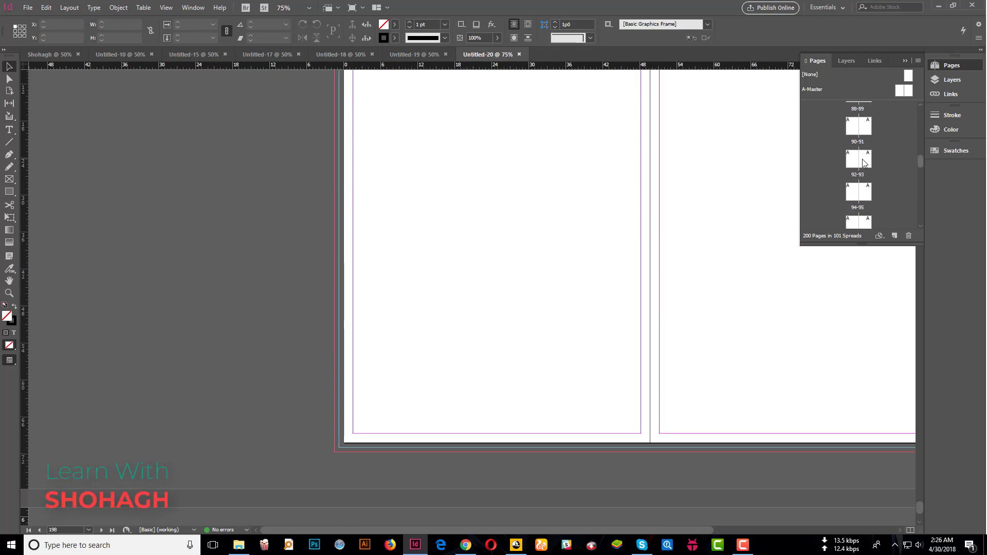
double_click(856, 165)
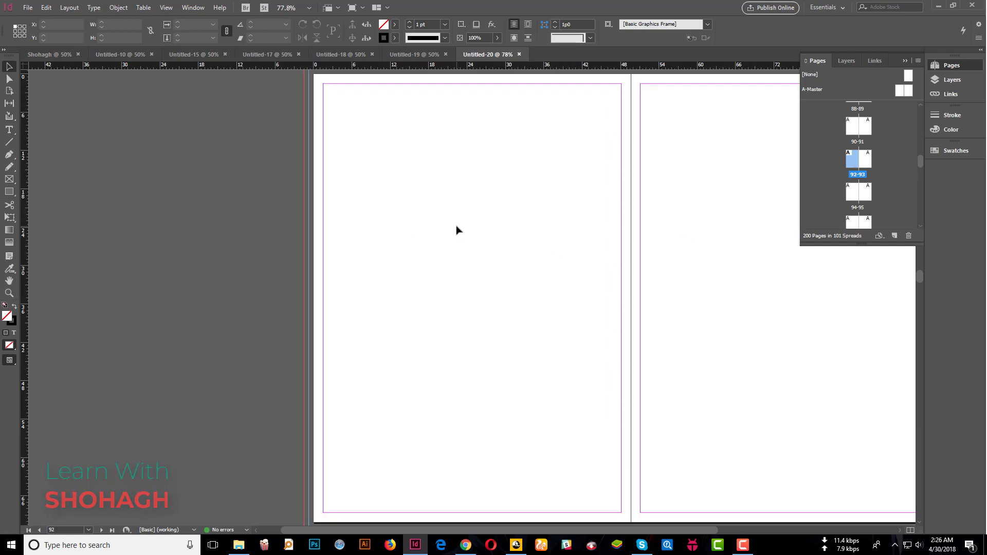
scroll(894, 162, up, 3)
scroll(879, 146, up, 2)
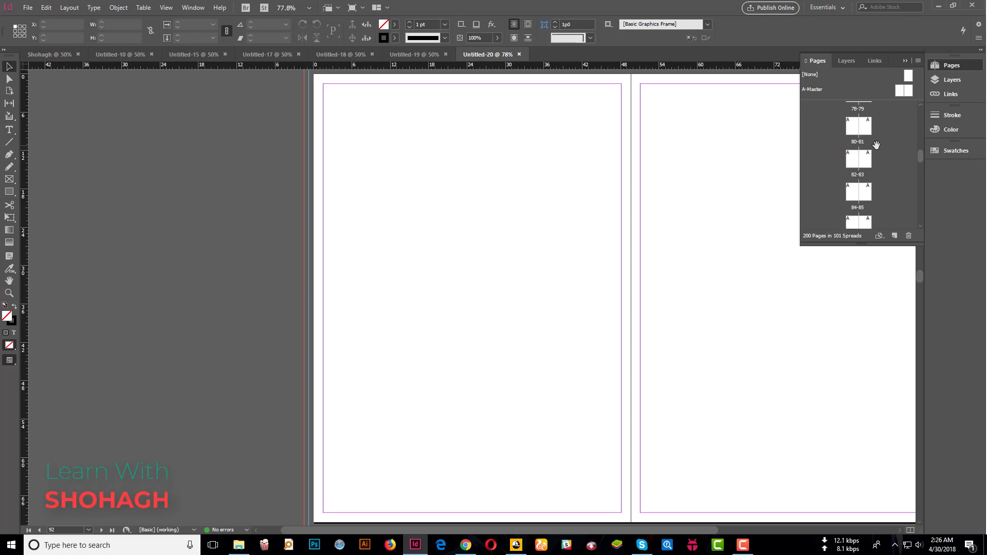
scroll(874, 143, up, 3)
scroll(870, 141, up, 3)
scroll(905, 143, up, 3)
drag(921, 149, 925, 110)
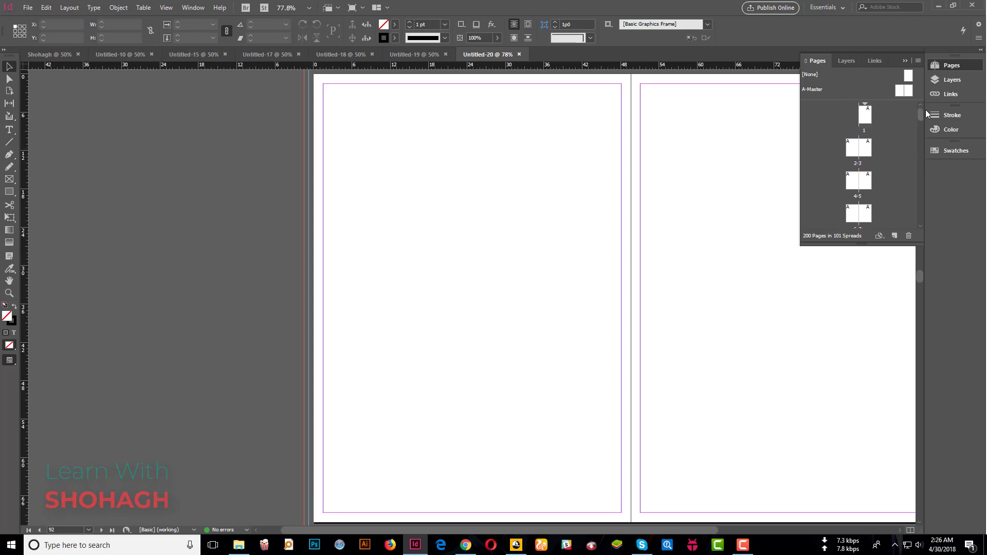
double_click(868, 121)
Go to the 10-11 spread and delete page 11
scroll(511, 218, down, 2)
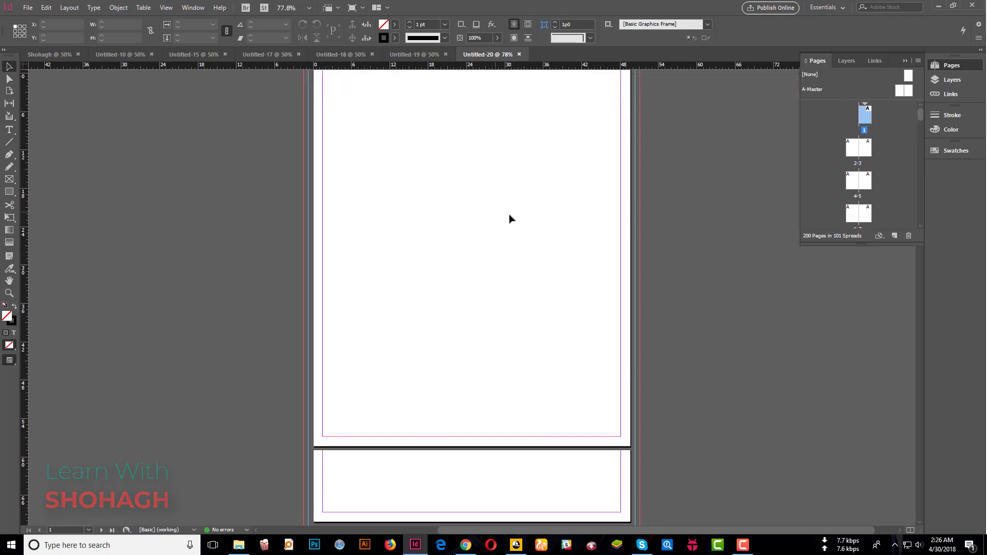
scroll(510, 219, down, 3)
scroll(510, 219, up, 4)
scroll(599, 344, down, 3)
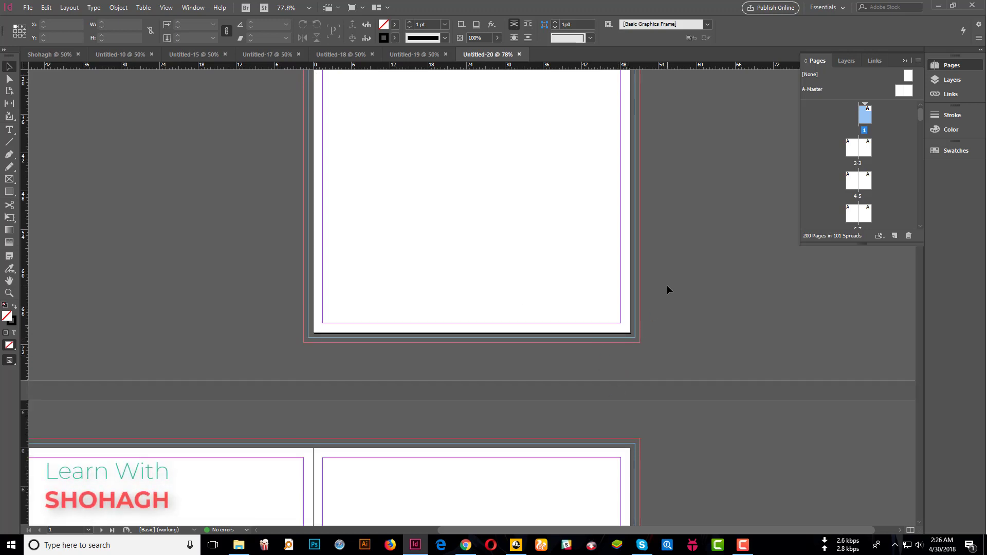
scroll(863, 164, down, 2)
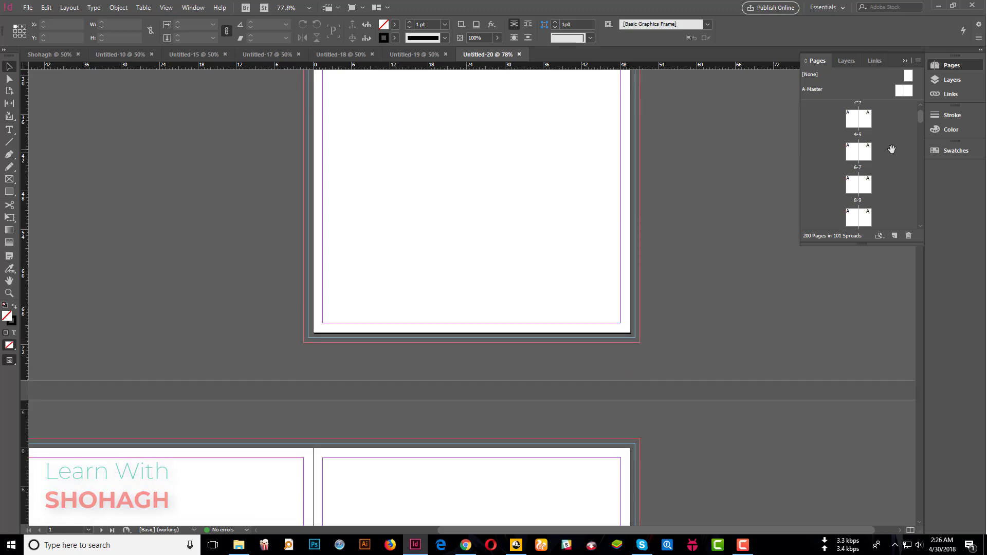
scroll(874, 164, down, 2)
double_click(868, 158)
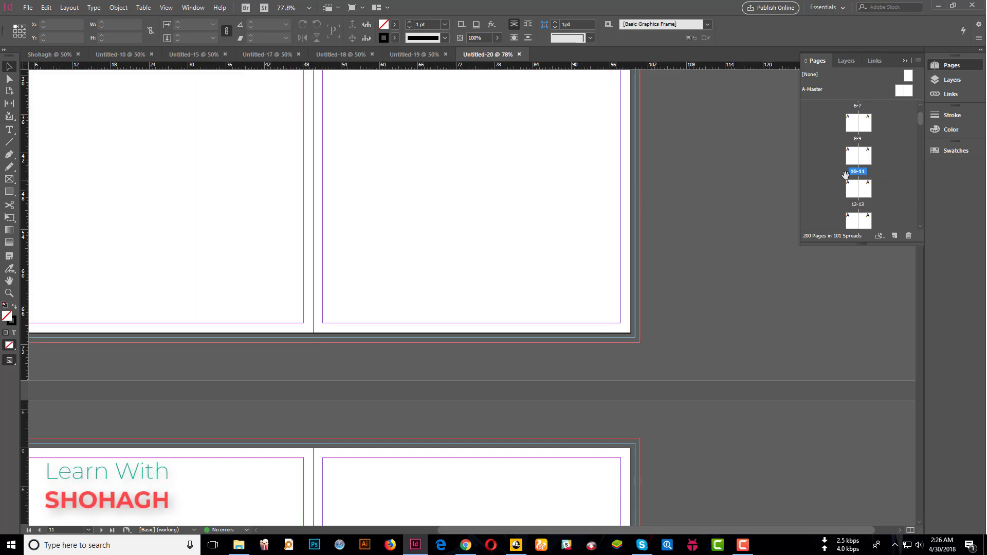
scroll(857, 179, up, 2)
scroll(858, 178, down, 1)
scroll(864, 169, down, 1)
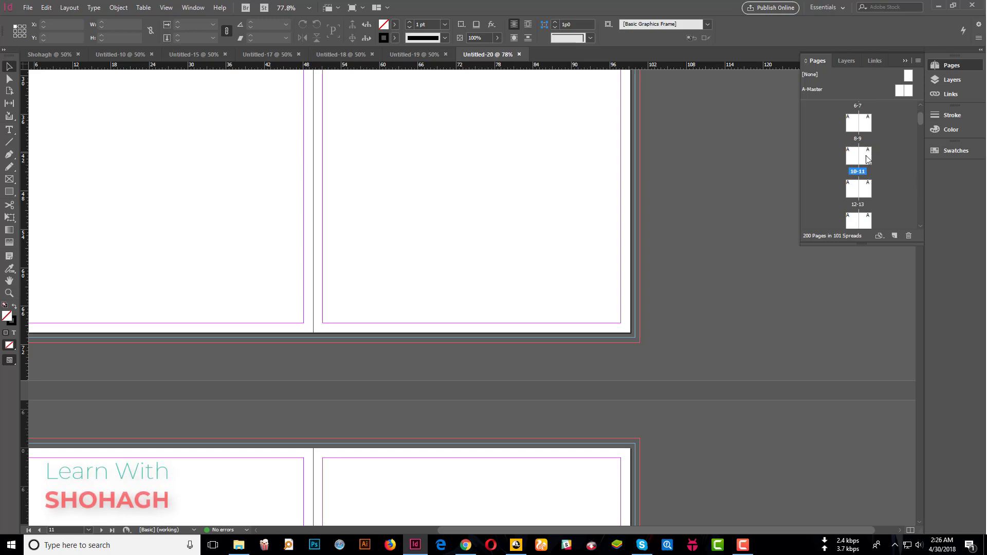
click(868, 156)
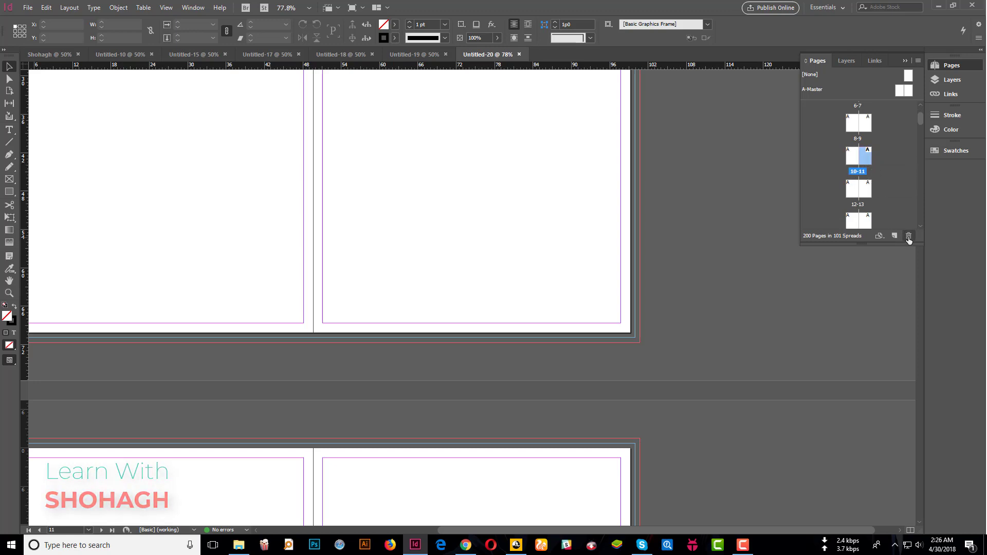
click(908, 236)
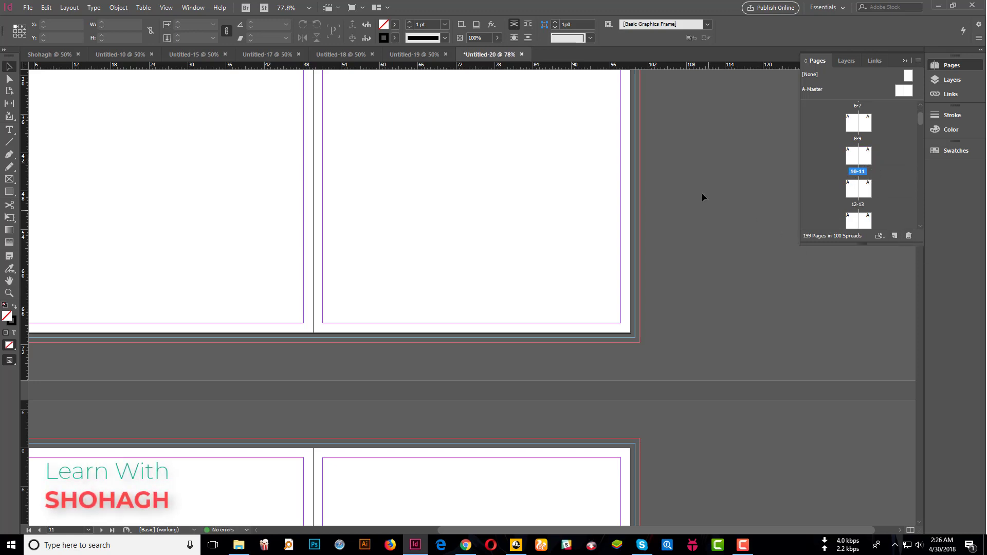
Zoom out to fit the spread column and scroll through the spreads
key(ctrl+alt+0)
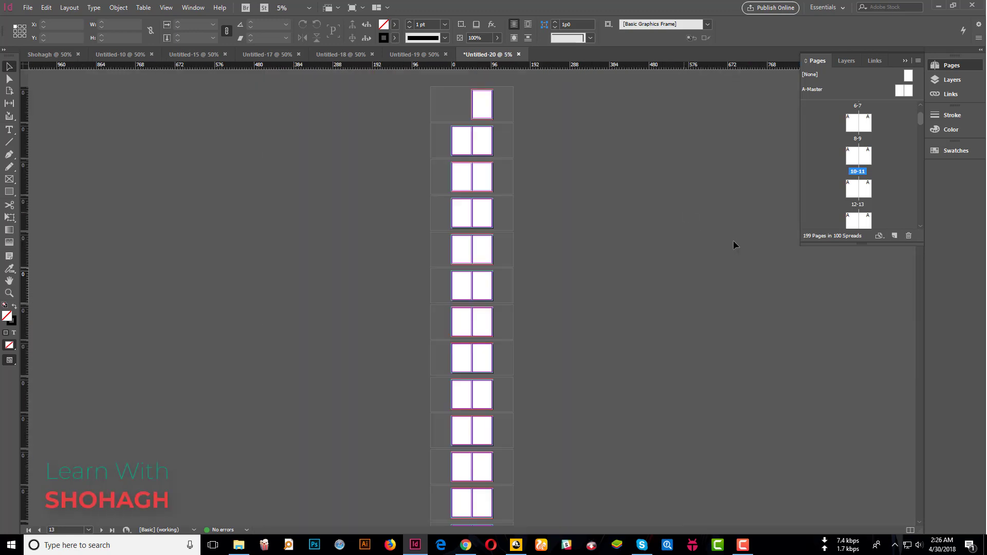
drag(920, 118, 932, 407)
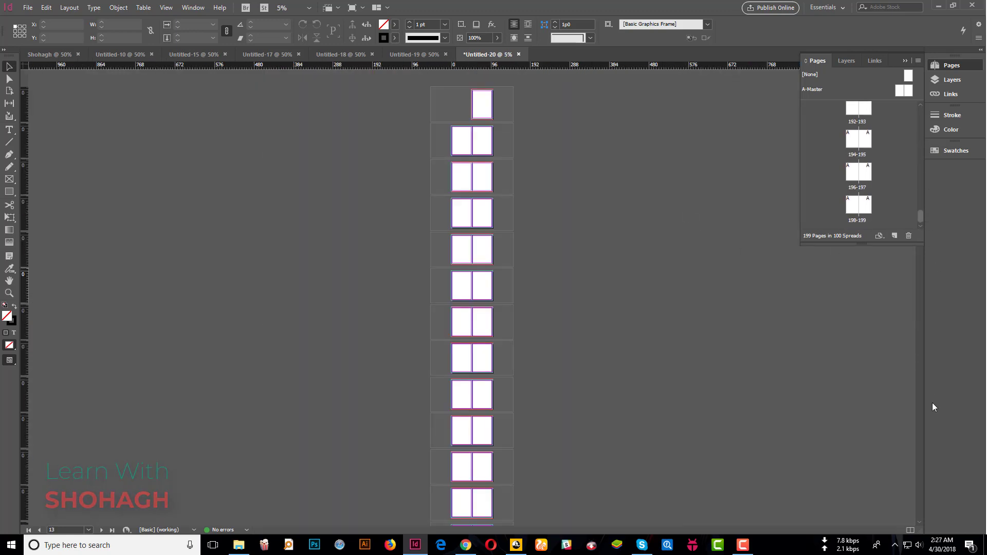
click(917, 512)
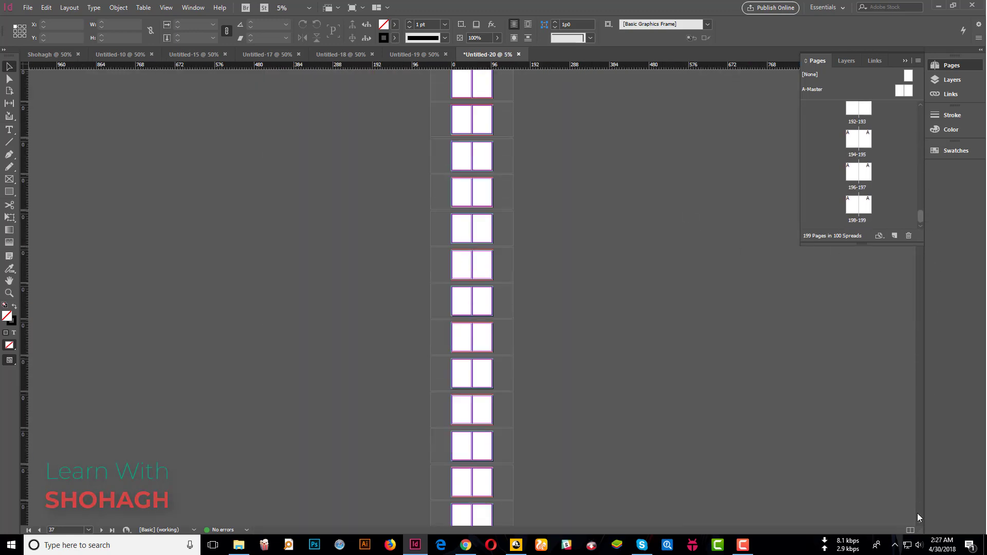
scroll(617, 391, up, 5)
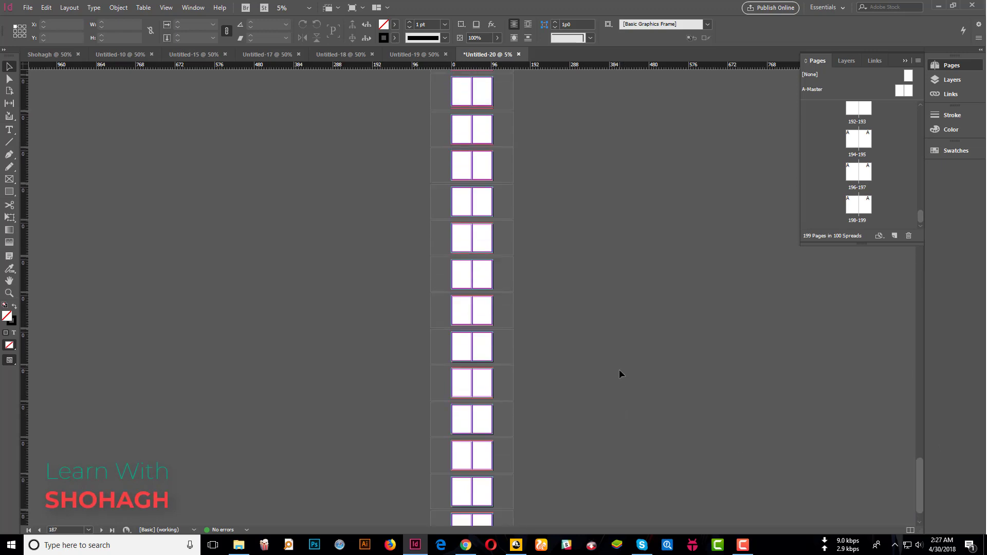
scroll(619, 363, up, 5)
scroll(566, 319, up, 5)
scroll(590, 205, up, 5)
scroll(589, 309, up, 5)
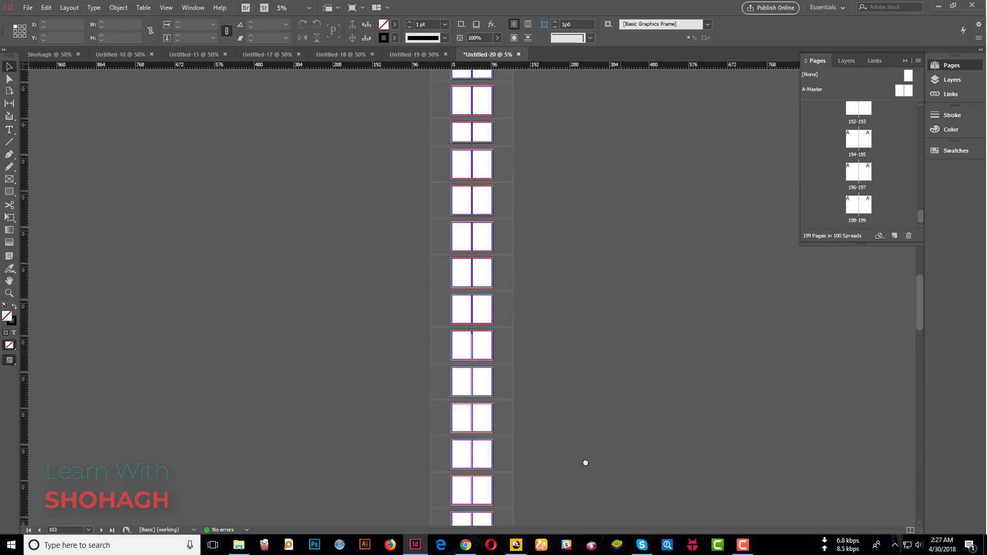
scroll(560, 455, up, 5)
scroll(537, 450, up, 5)
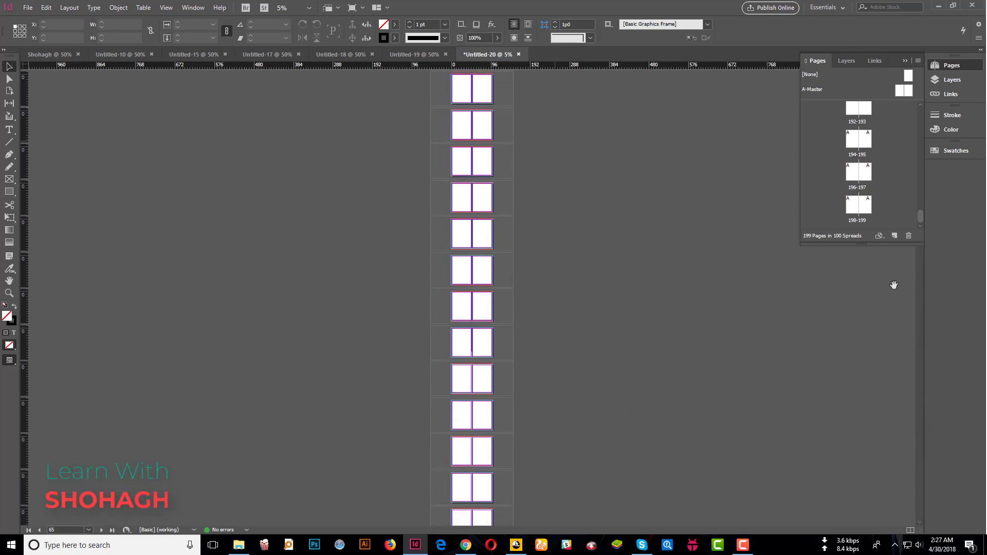
Bring the Pages panel back out and delete the selected page
click(946, 65)
drag(921, 217, 920, 86)
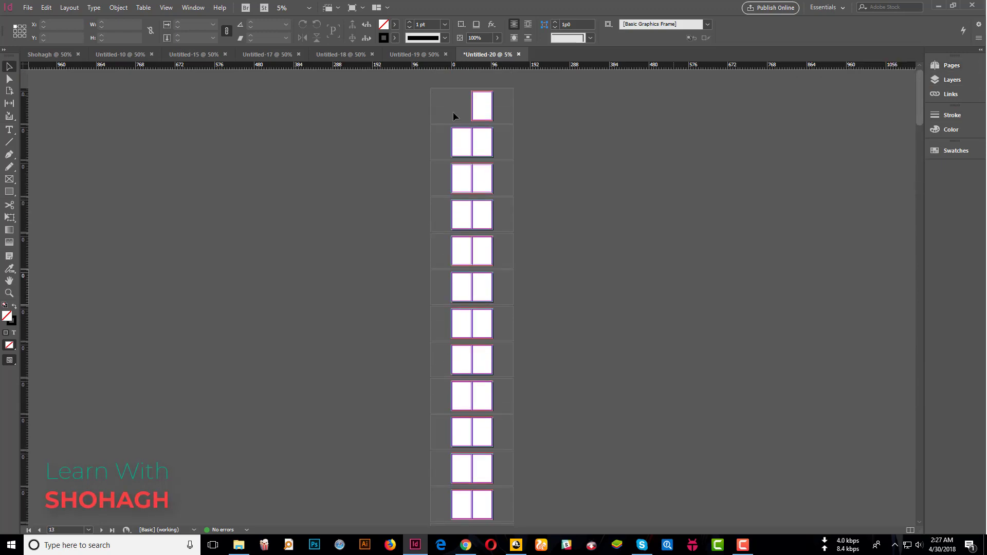
click(952, 80)
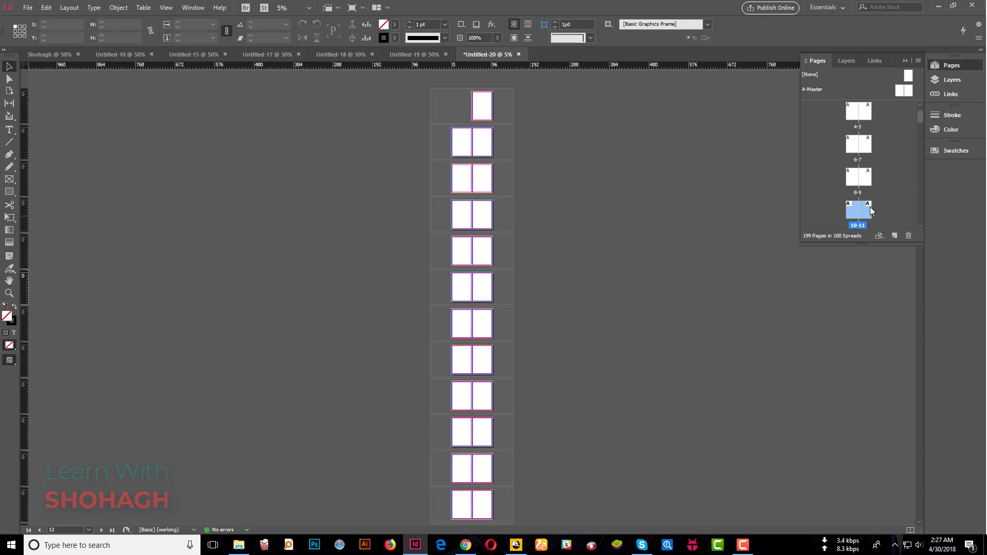
scroll(871, 203, down, 1)
scroll(872, 196, down, 2)
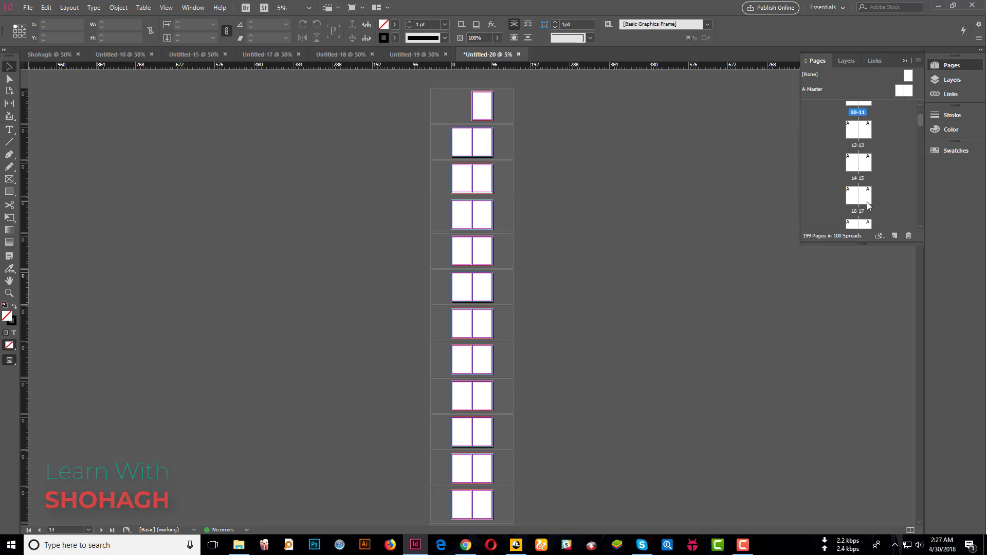
click(908, 235)
Scroll through the spreads to review the 198-page document
scroll(700, 234, down, 5)
scroll(770, 322, down, 5)
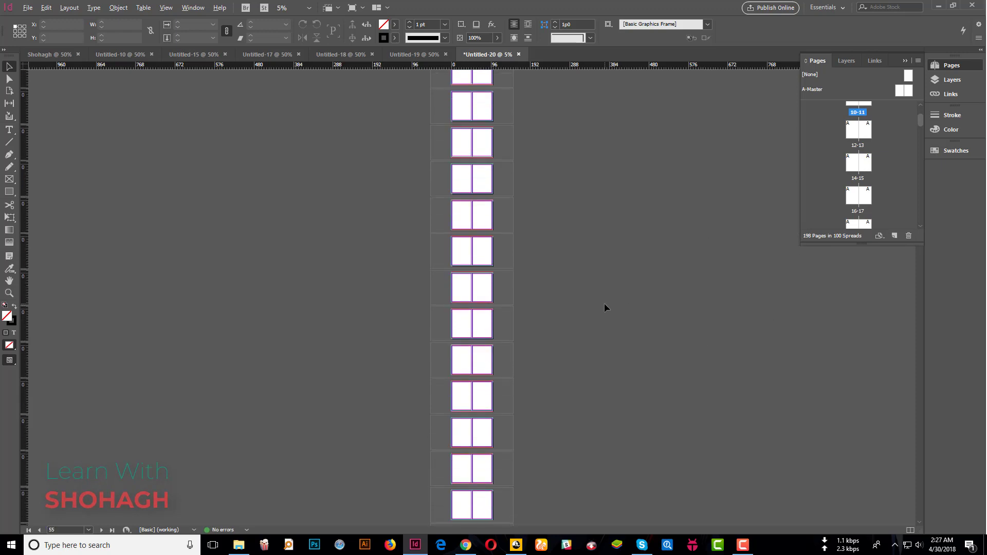
scroll(604, 307, down, 5)
scroll(534, 306, down, 5)
scroll(523, 349, down, 5)
scroll(523, 349, down, 5)
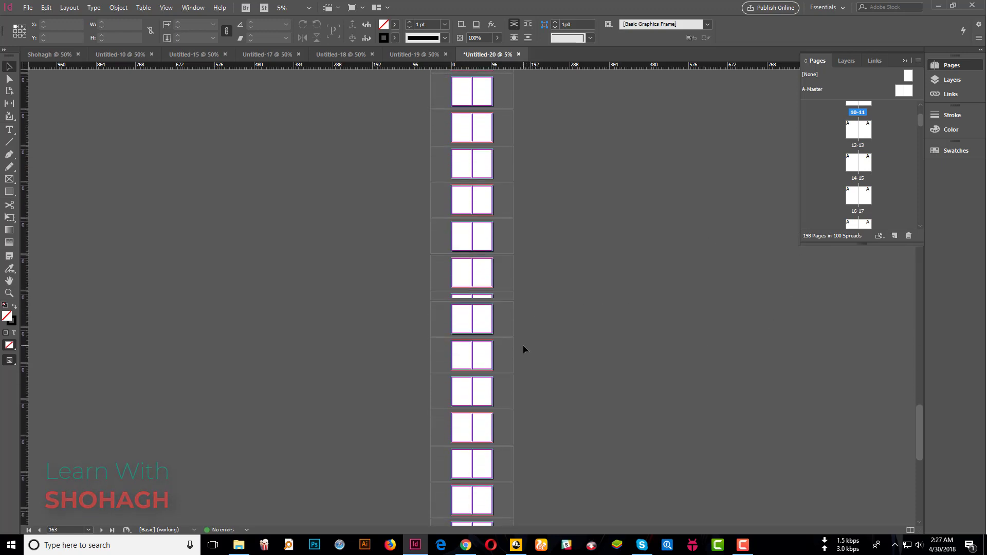
scroll(524, 349, down, 5)
scroll(523, 348, down, 3)
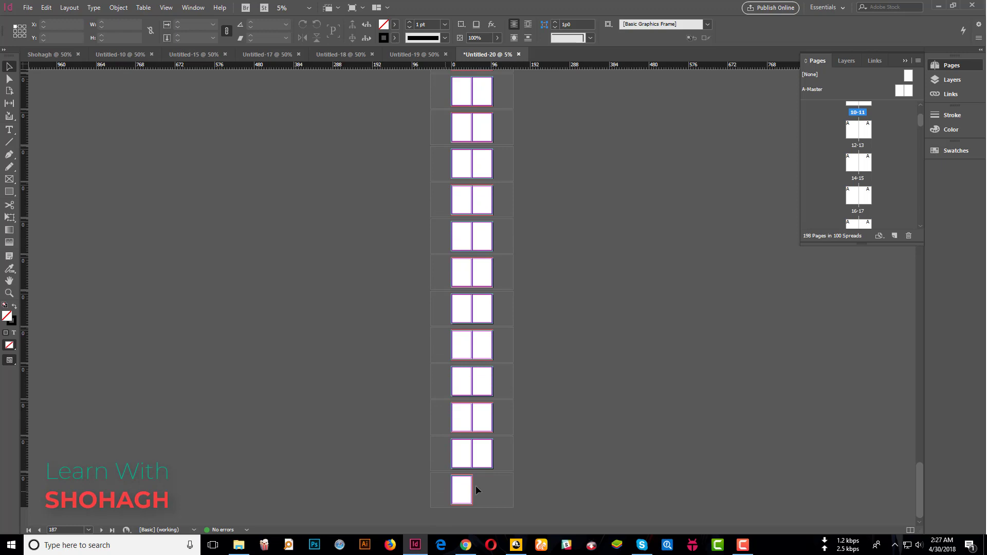
drag(920, 494, 897, 91)
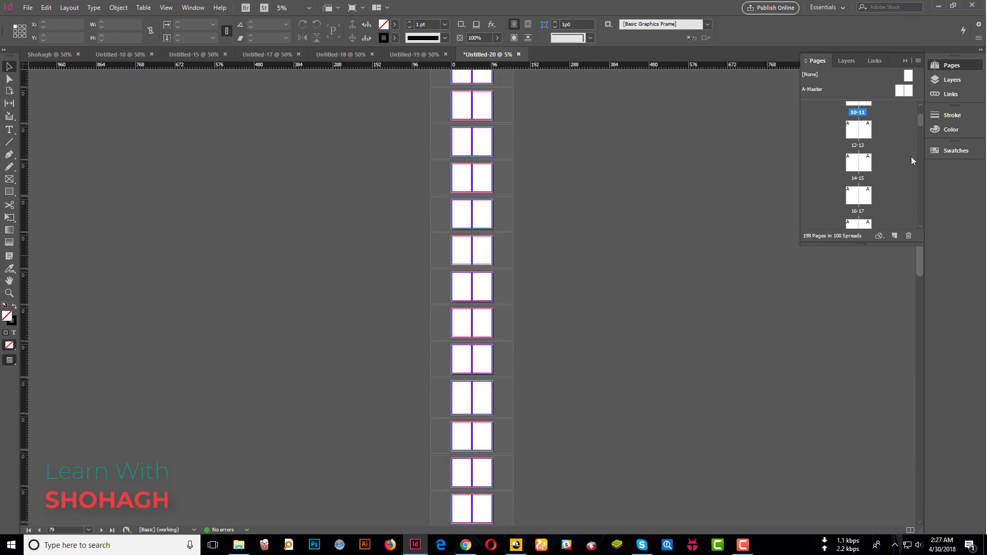
scroll(885, 164, up, 1)
Select both pages of spread 8-9 in the Pages panel and delete them
scroll(885, 164, up, 2)
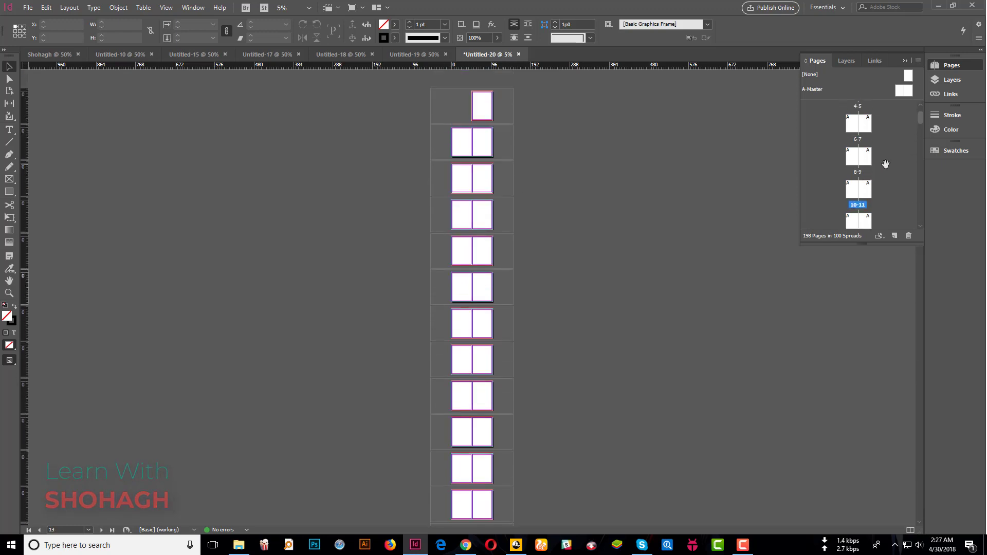
click(868, 162)
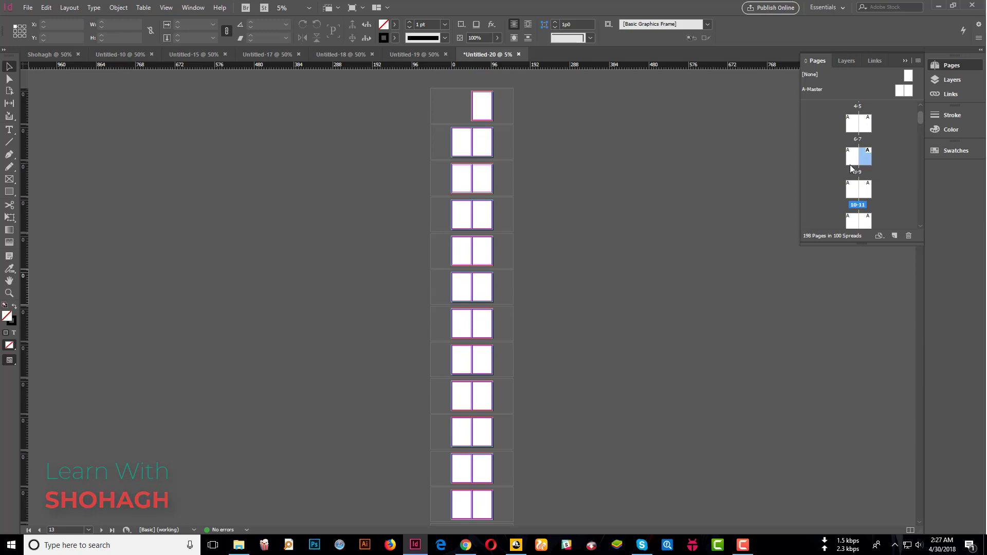
double_click(854, 172)
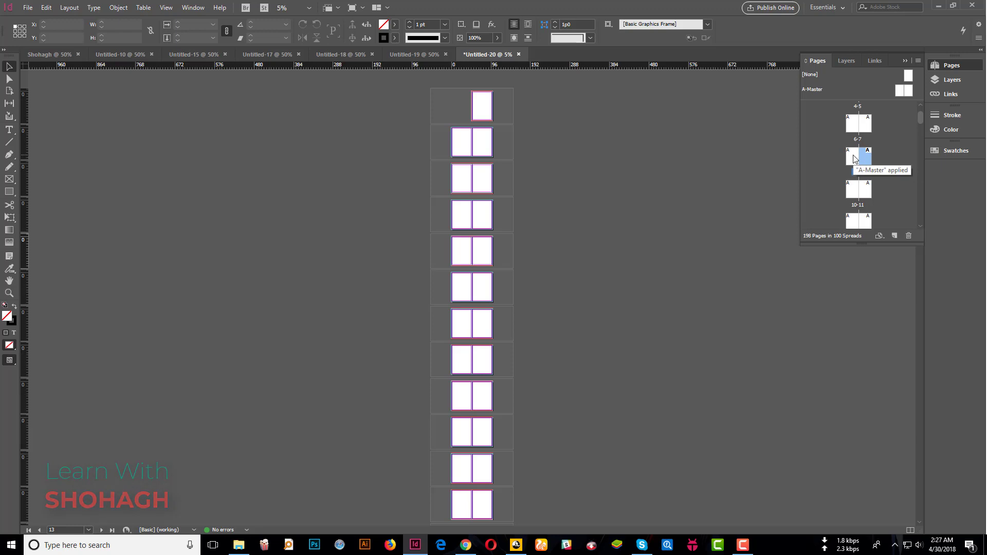
shift+click(855, 157)
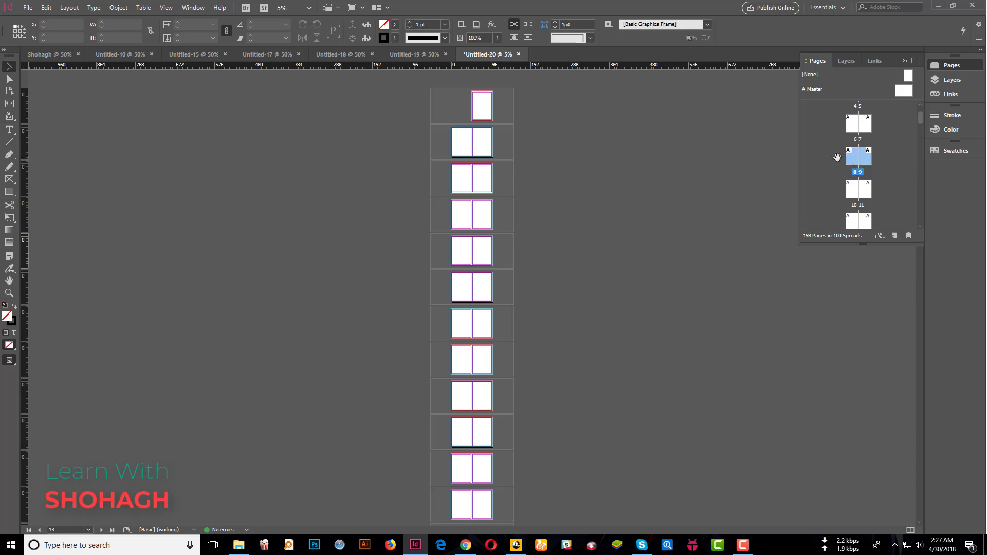
click(909, 236)
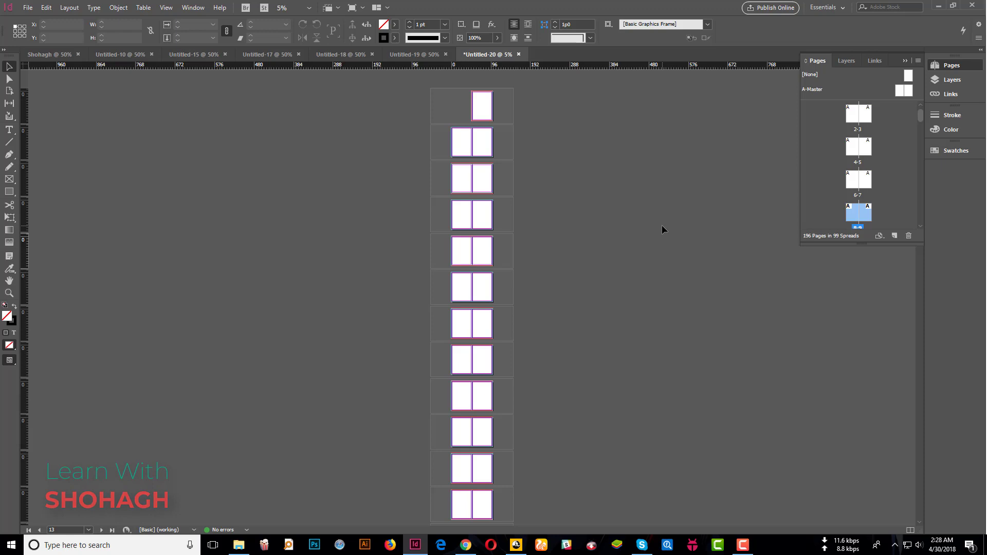
Reshow the Pages panel via Window, dismiss its panel menu, then switch to Chrome
click(662, 224)
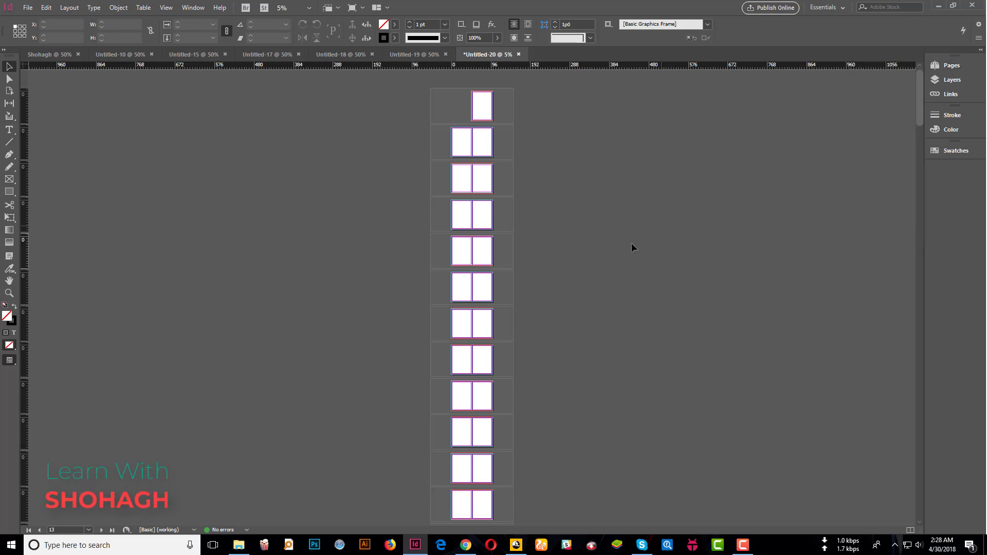
click(188, 9)
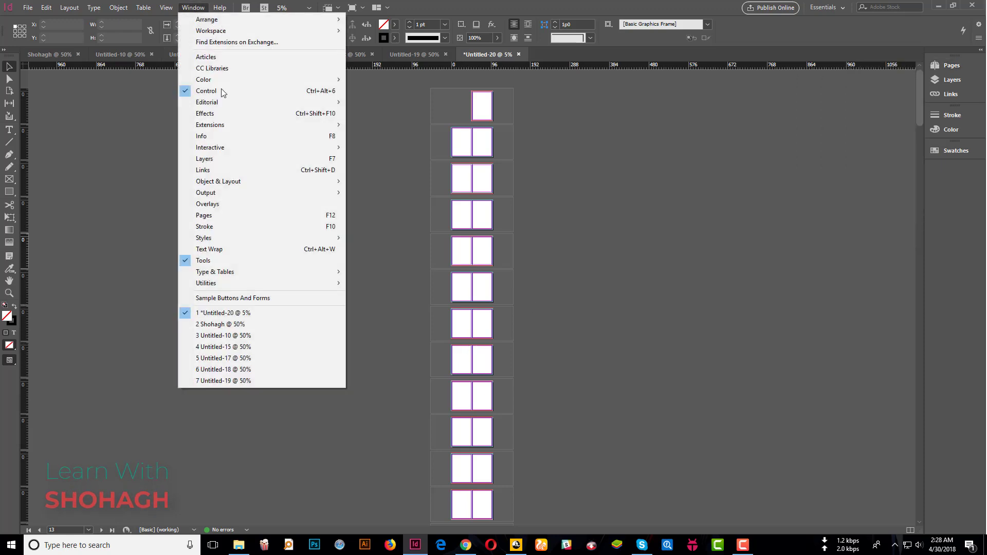
click(229, 215)
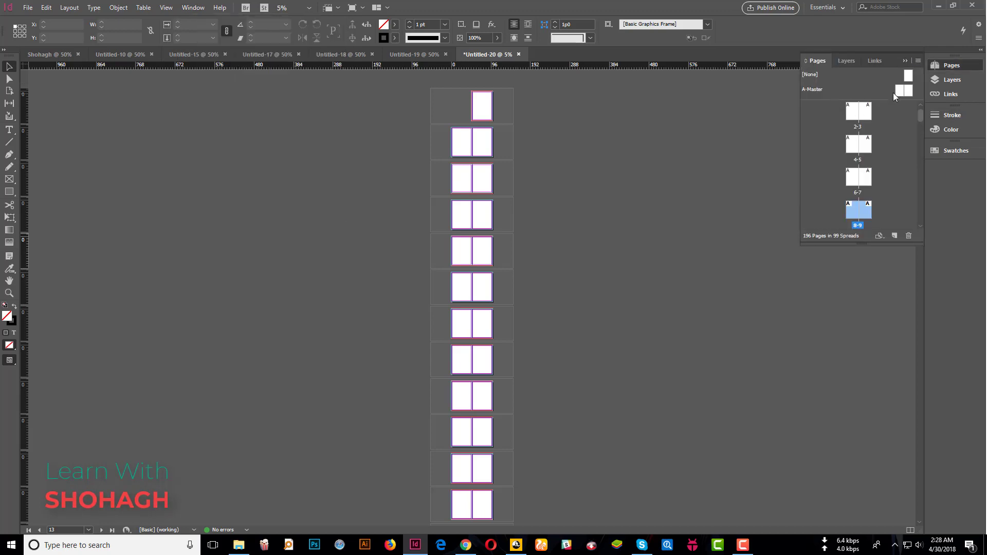
click(918, 60)
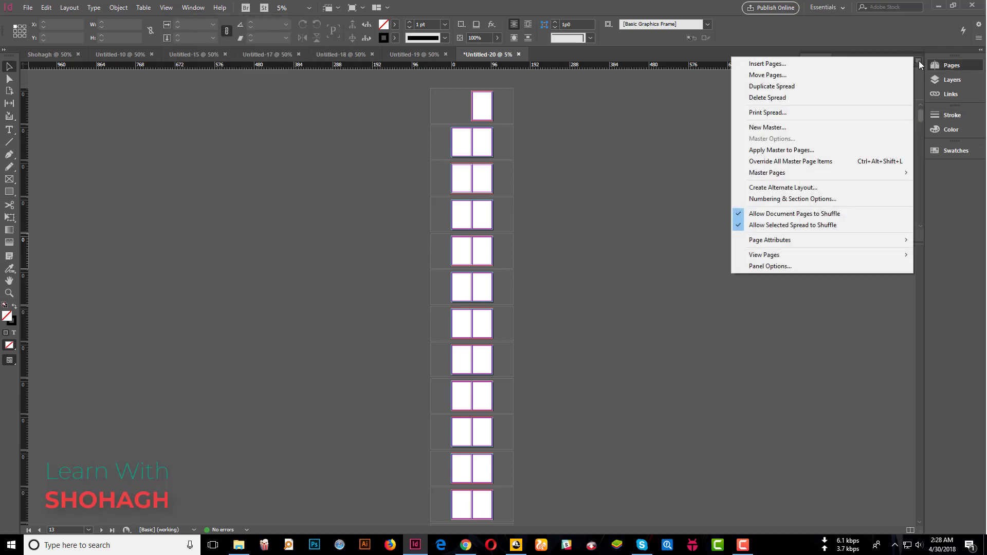
click(825, 338)
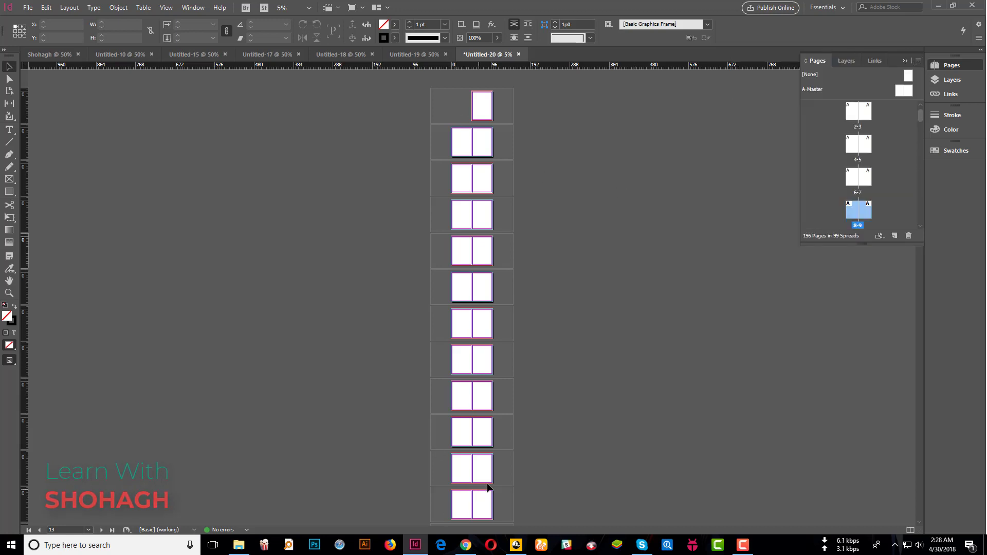
key(alt+Tab)
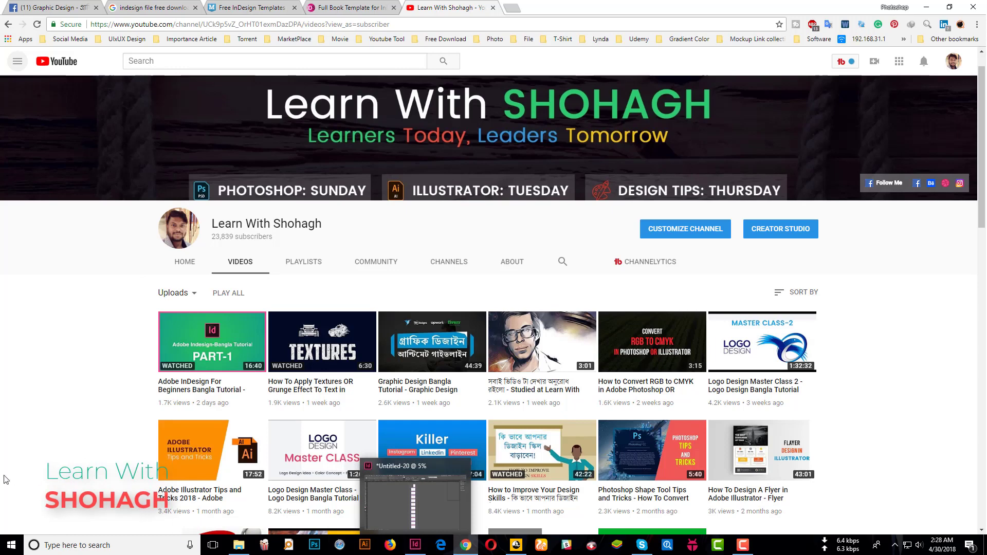
click(150, 5)
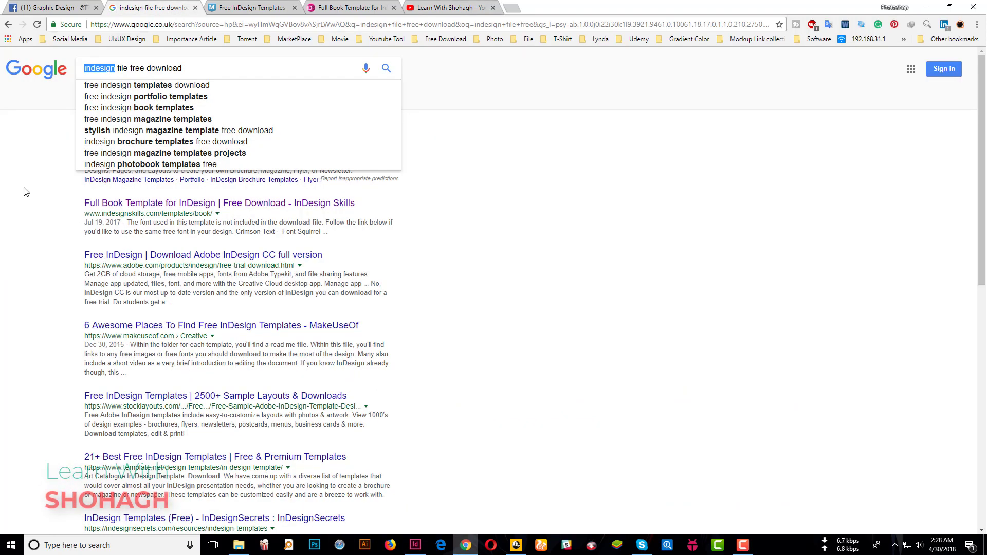
click(4, 184)
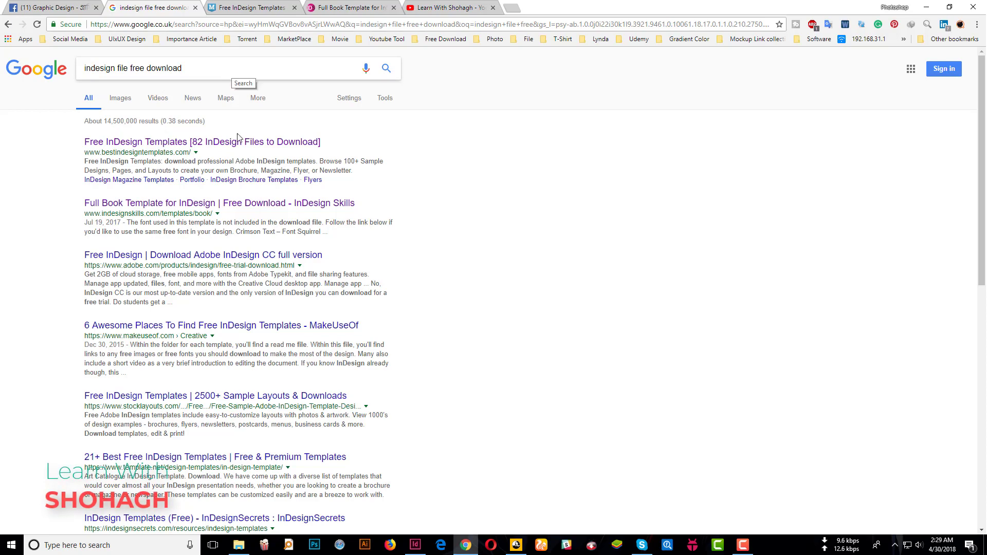
scroll(65, 292, down, 4)
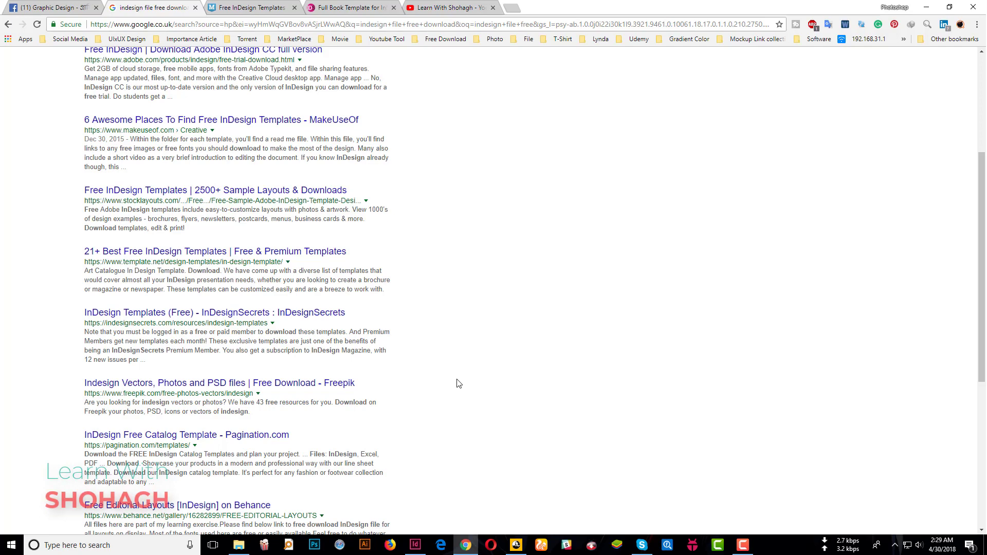
click(452, 7)
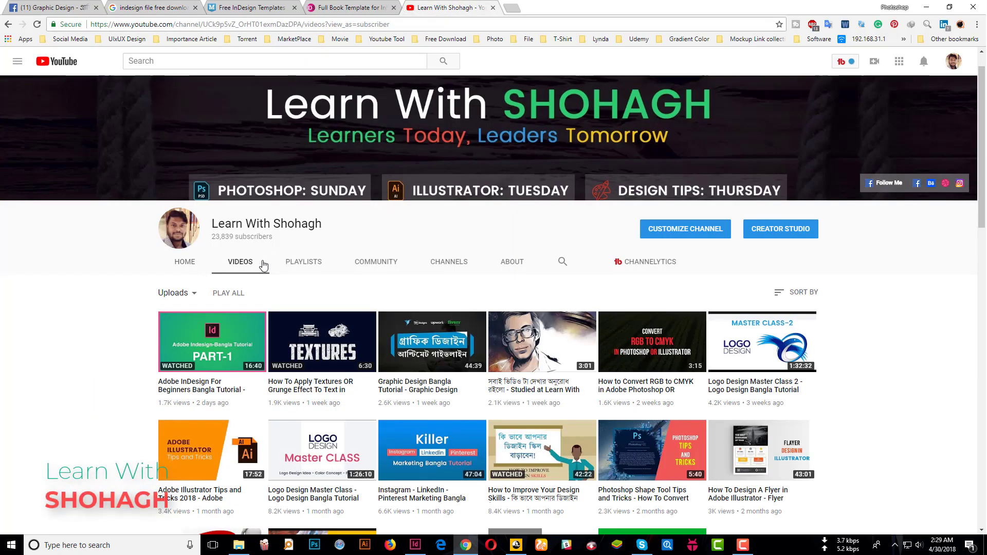
Show the channel's Playlists, briefly view the Facebook group tab, then return to YouTube
click(303, 262)
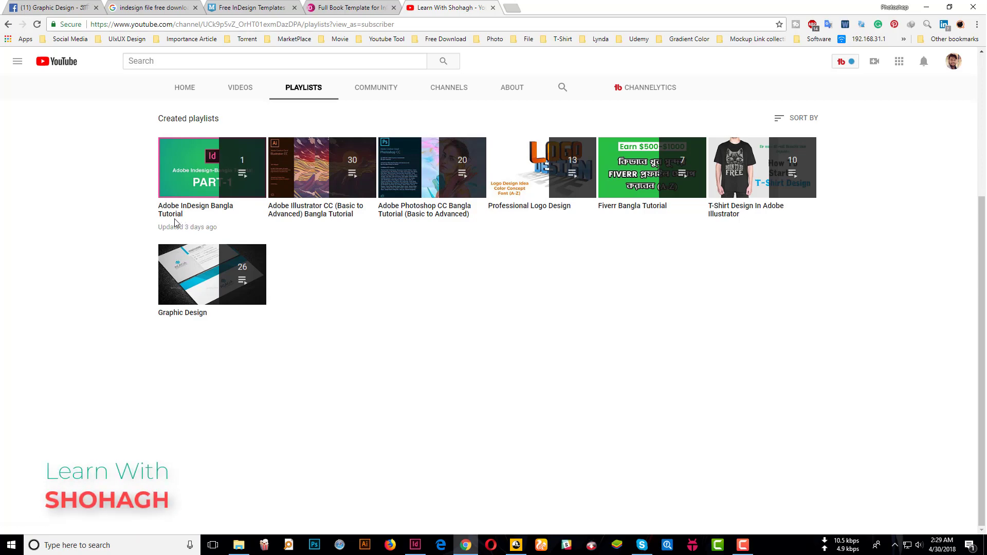
mouse_move(211, 168)
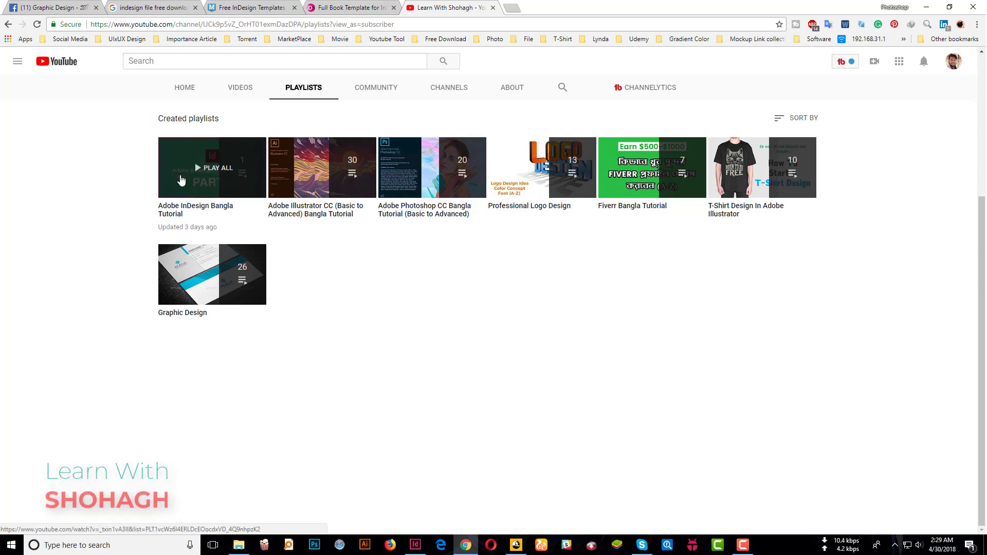
click(45, 8)
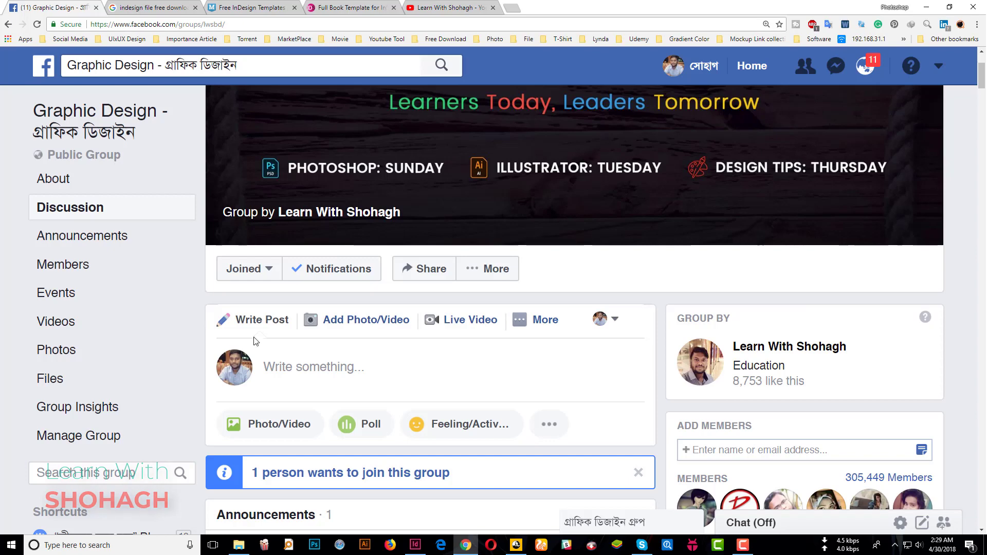
scroll(255, 341, up, 2)
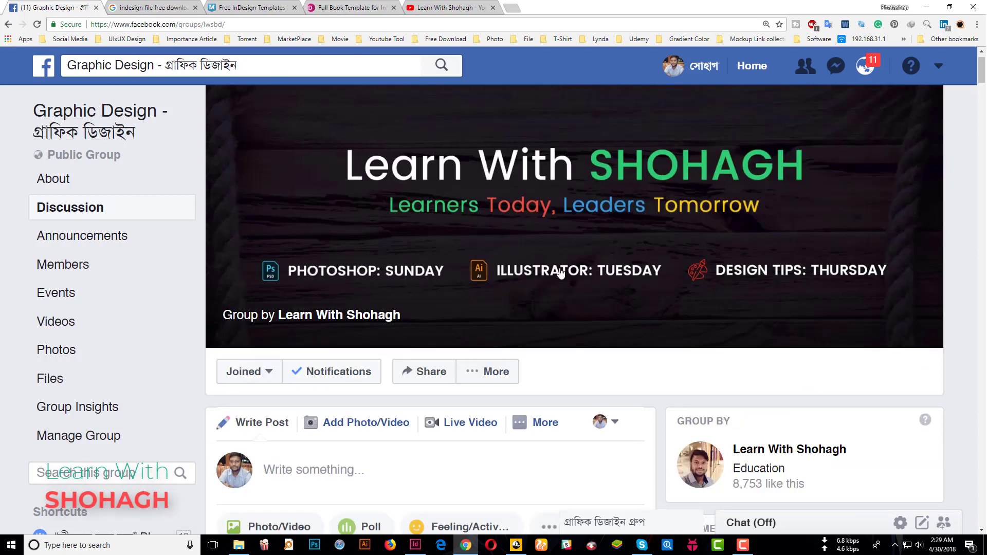
scroll(484, 390, down, 2)
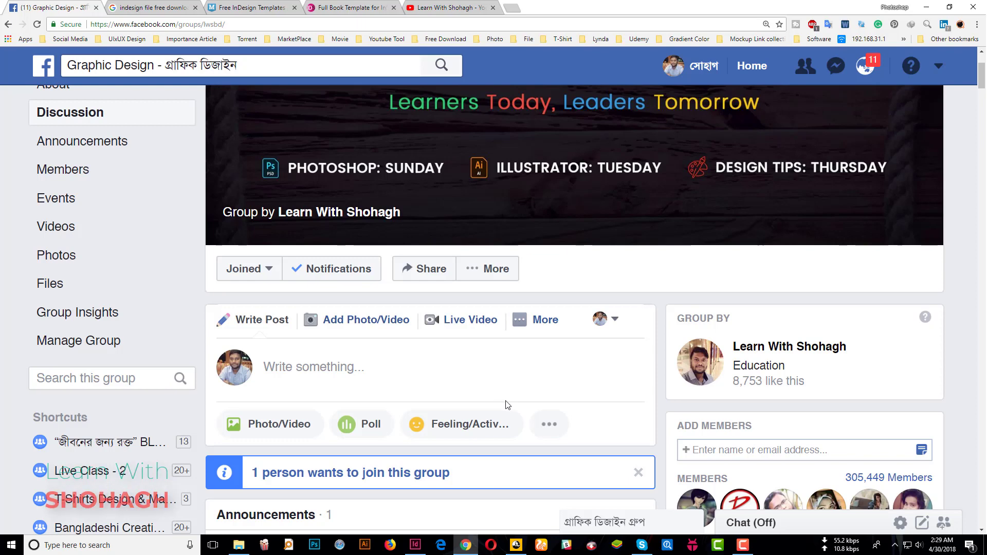
click(448, 8)
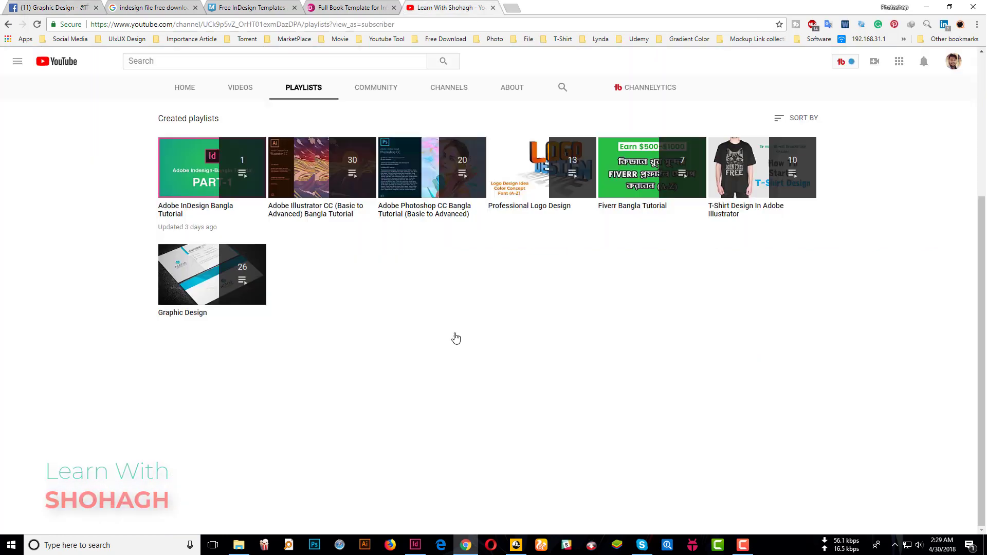
Alt+Tab back to InDesign's Untitled-20 document
key(alt+Tab)
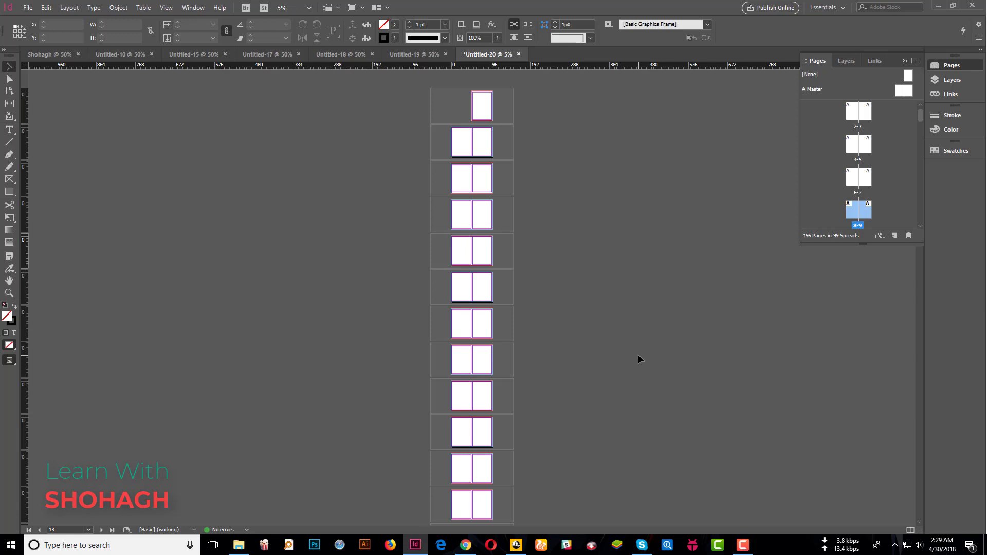